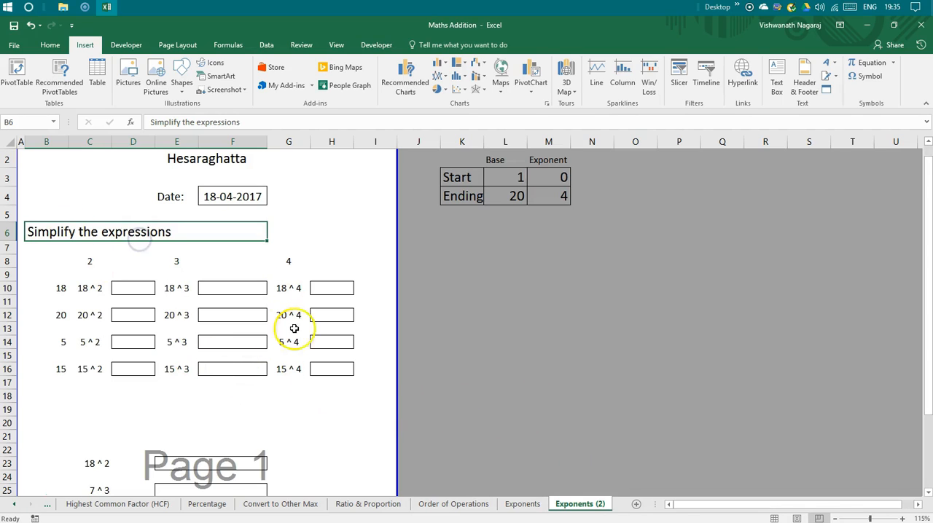
# Rename the "Exponents (2)" worksheet as "Square and Cube Roots".
pyautogui.doubleClick(580, 503)
pyautogui.write('Squ')
pyautogui.press('Return')
pyautogui.write('are and Cube')
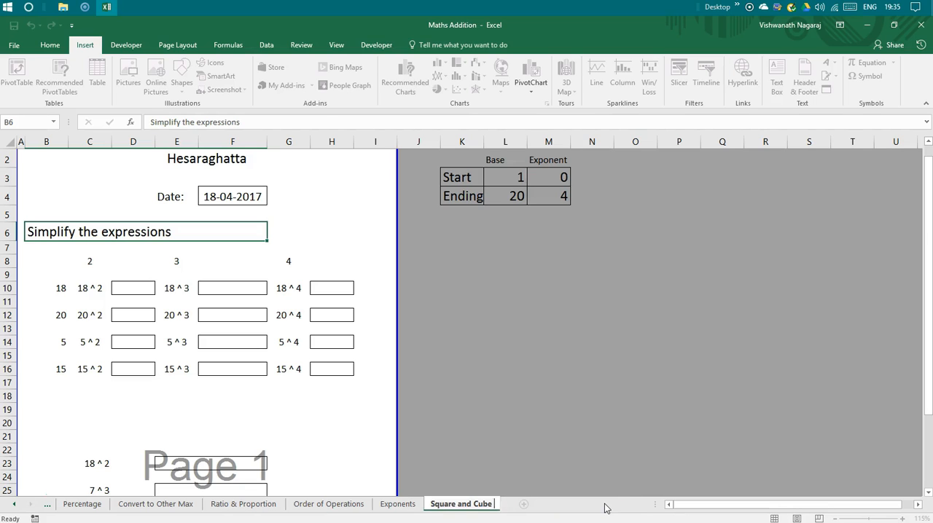
pyautogui.write(' Roots')
pyautogui.press('Return')
# Clear the contents of rows 8 to 40 on the worksheet.
pyautogui.click(543, 350)
pyautogui.click(117, 299)
pyautogui.moveTo(9, 301); pyautogui.dragTo(34, 377)
pyautogui.rightClick(65, 346)
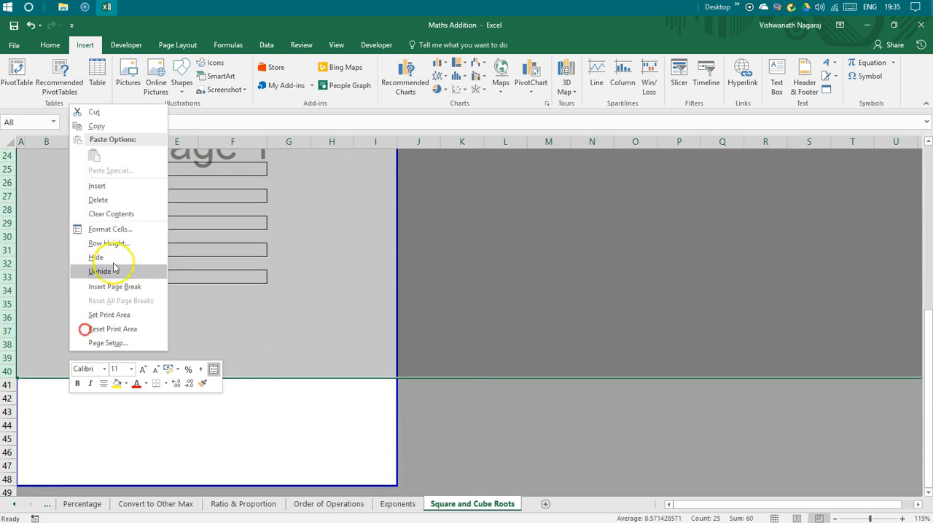
pyautogui.click(131, 210)
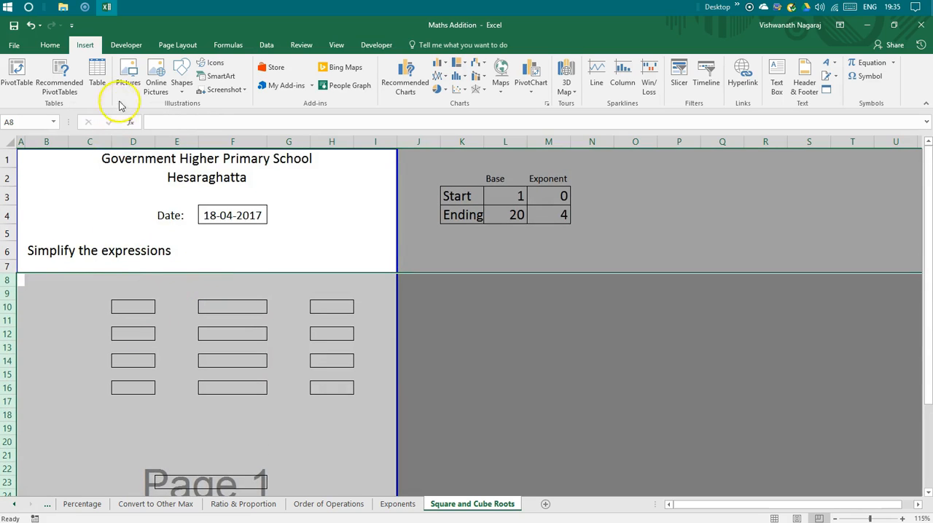
# Remove all cell borders from rows 8 to 40.
pyautogui.click(50, 45)
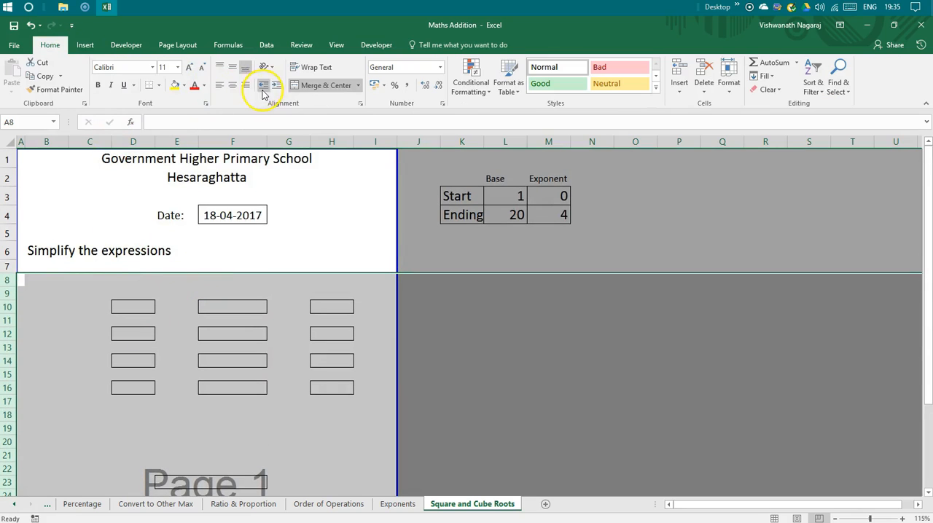
pyautogui.click(158, 85)
pyautogui.click(174, 176)
pyautogui.click(163, 360)
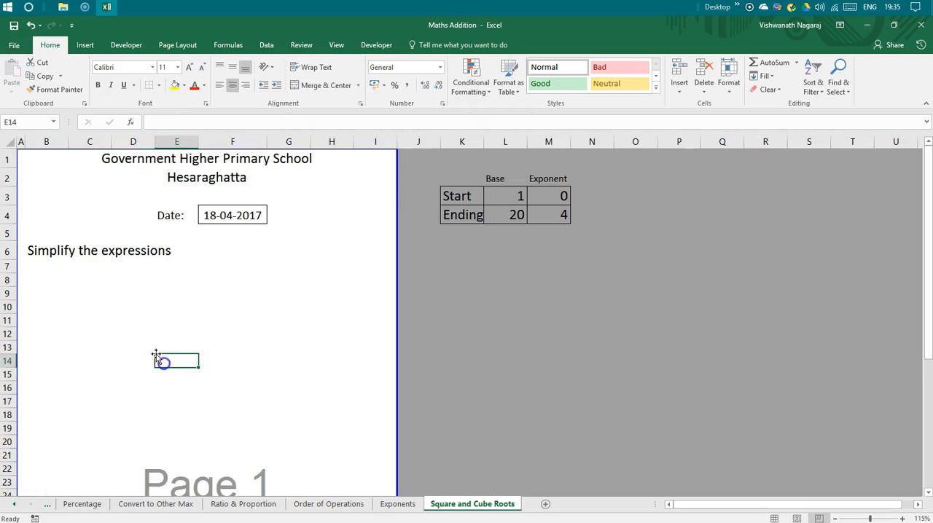
# Enter a RANDBETWEEN formula in B9 using L3 and L4 as its limits, and move it to P9.
pyautogui.click(55, 294)
pyautogui.write('+randb')
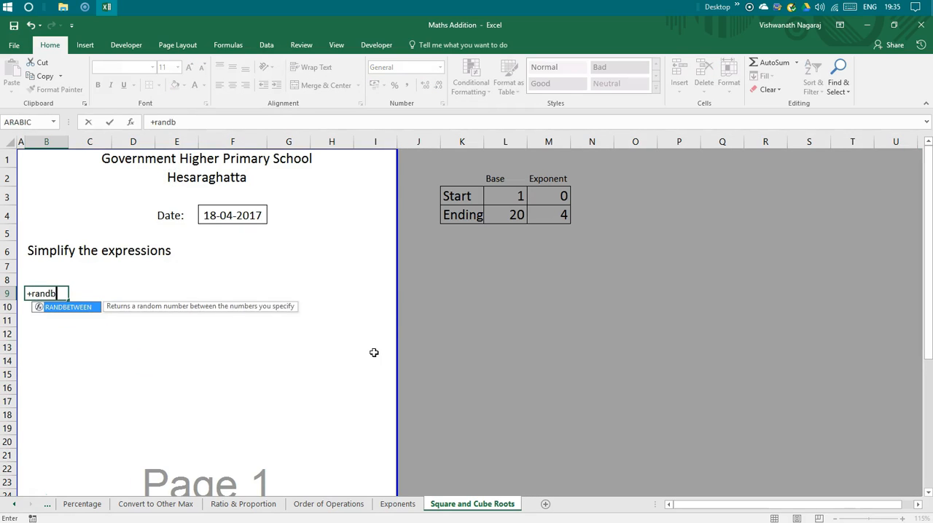
pyautogui.press('Tab')
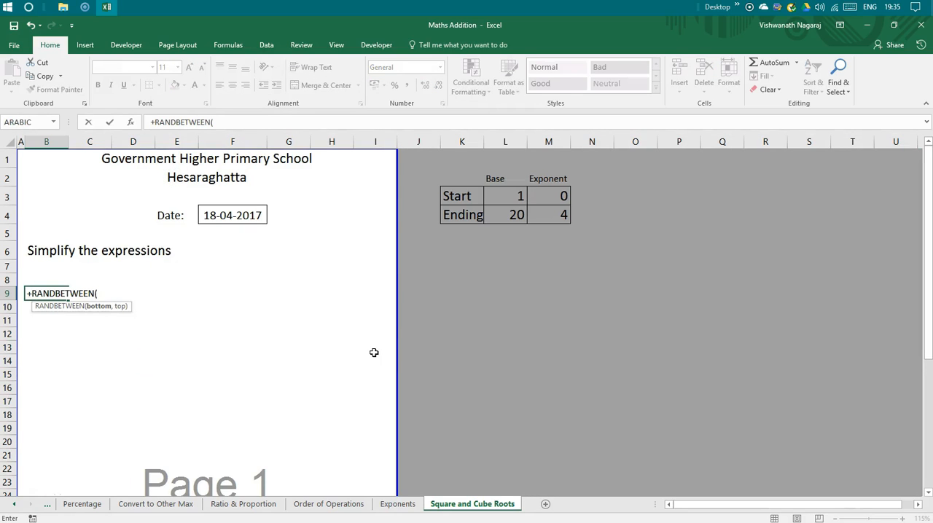
pyautogui.click(504, 197)
pyautogui.write(',')
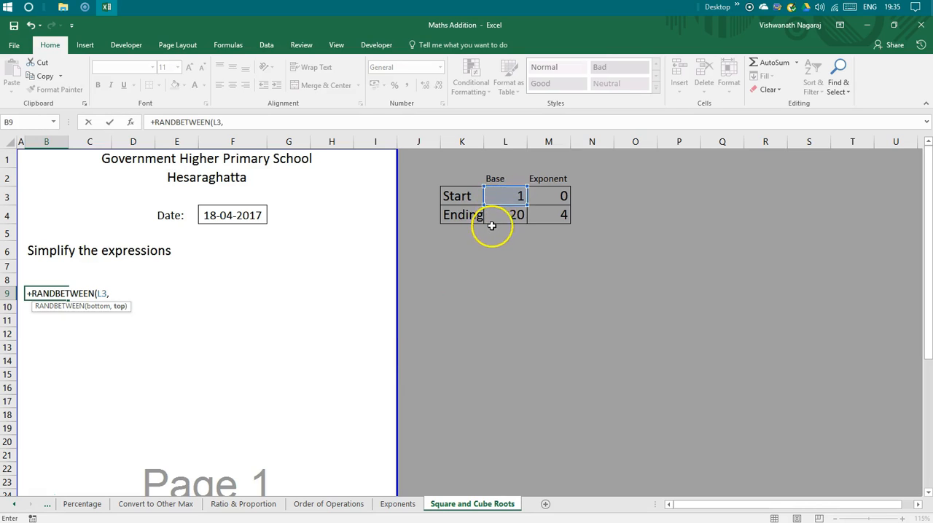
pyautogui.click(494, 216)
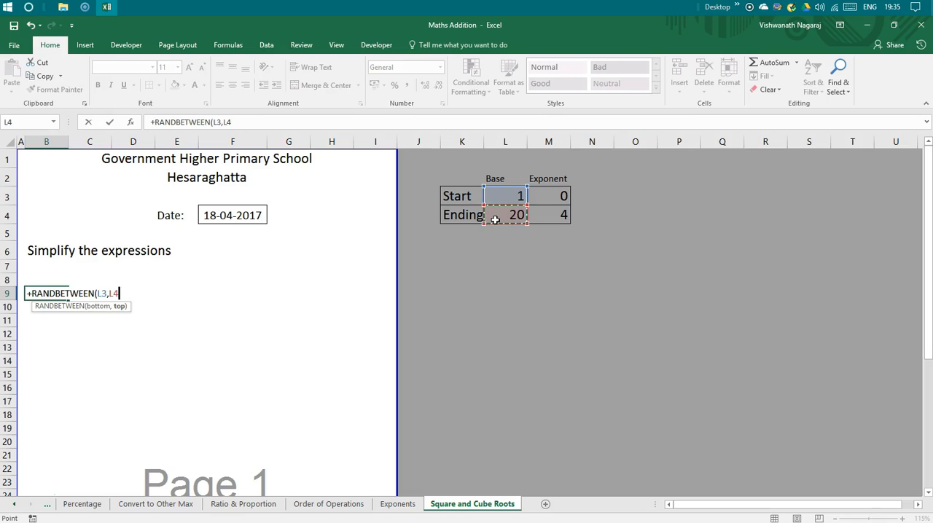
pyautogui.press('Return')
pyautogui.press('Up')
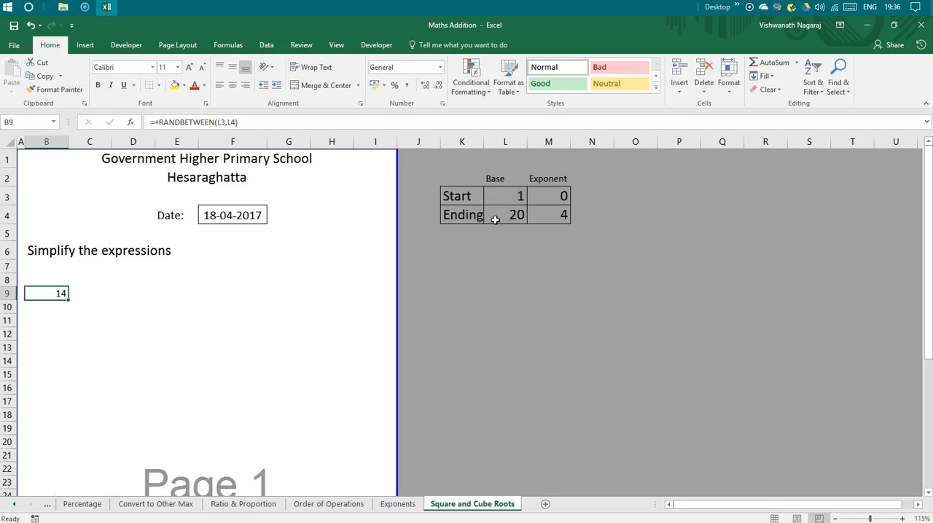
pyautogui.moveTo(56, 297); pyautogui.dragTo(664, 278)
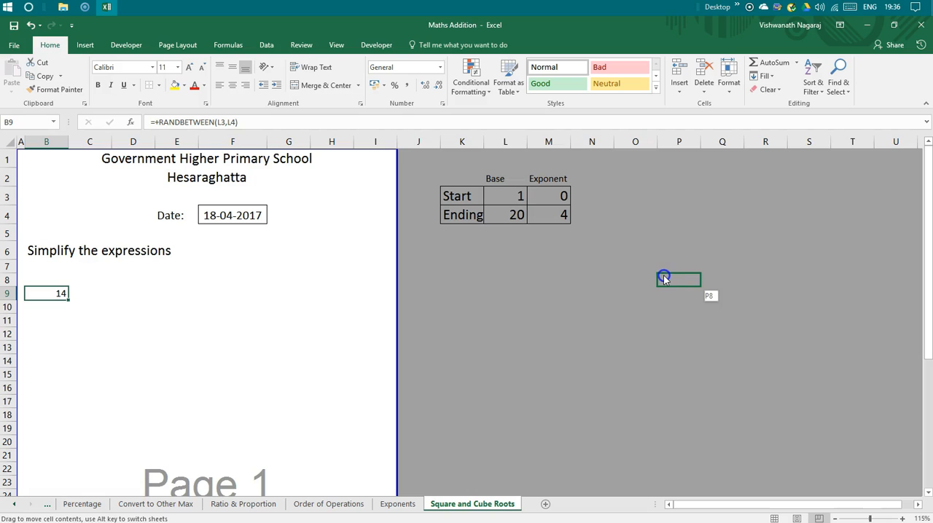
pyautogui.moveTo(663, 286); pyautogui.dragTo(662, 290)
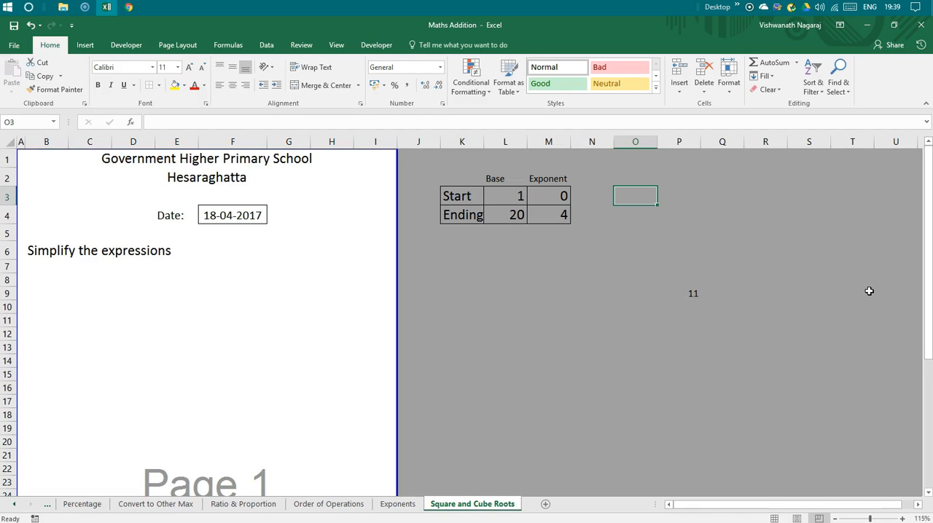
# Label O3 "Square Root" and put the √ symbol beside it in P3.
pyautogui.write('Square Root')
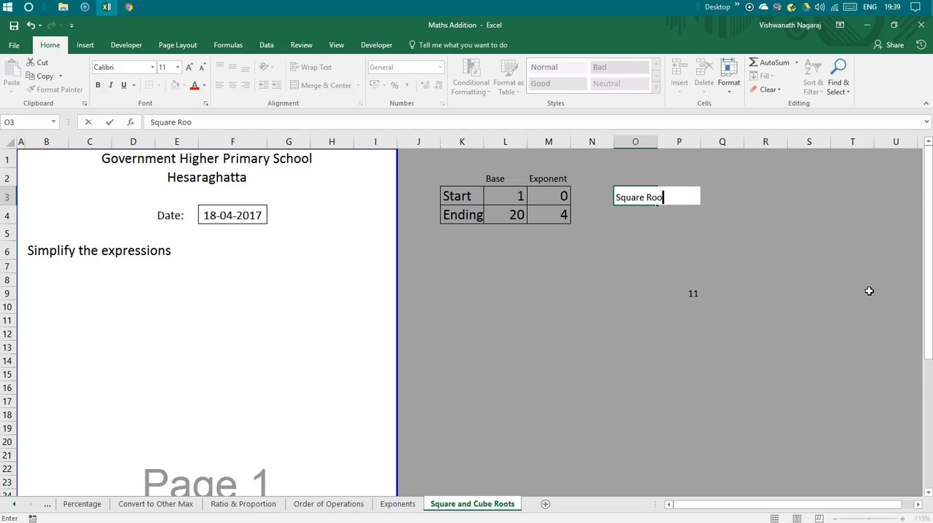
pyautogui.press('Tab')
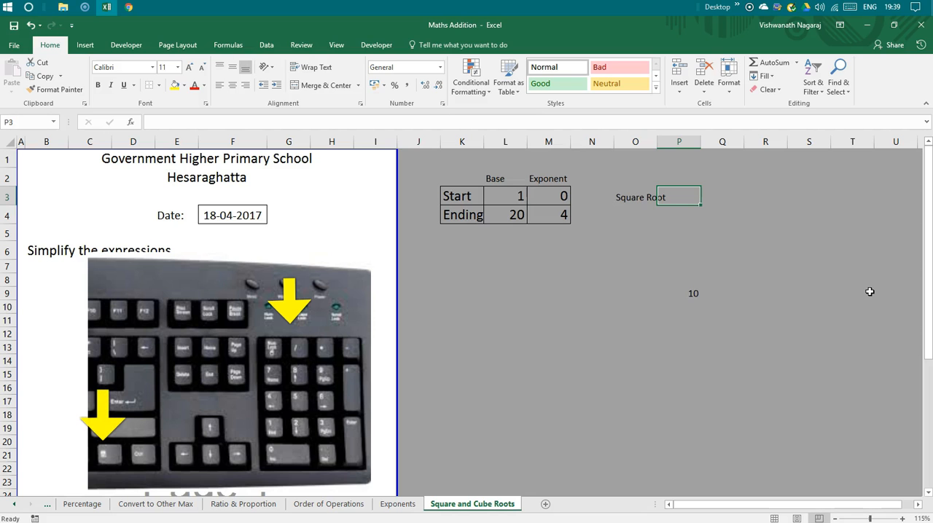
pyautogui.press('alt')
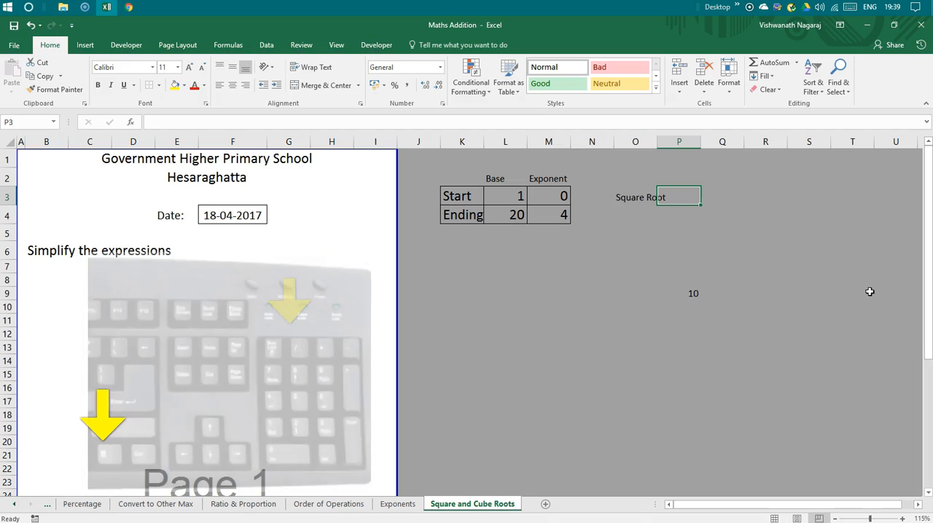
pyautogui.write('√')
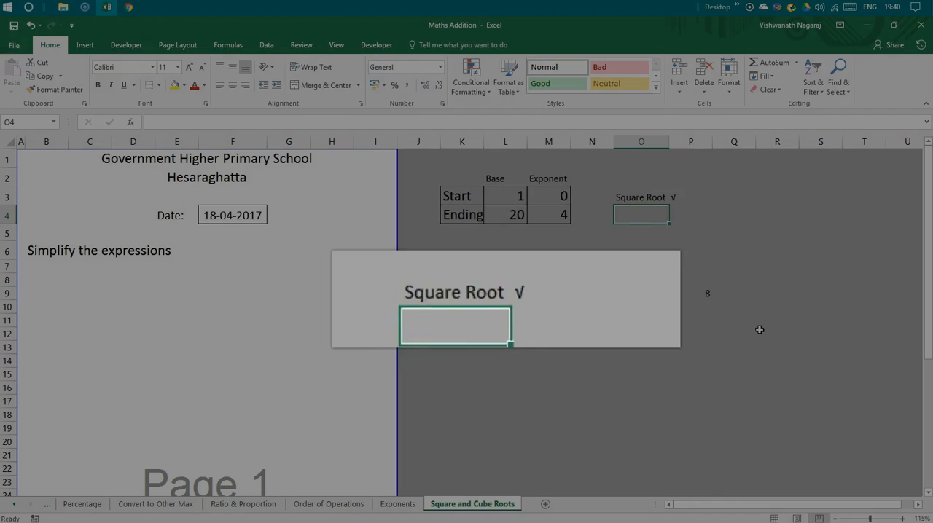
# Label O4 "Cube Root" and put the ³√ symbol beside it in P4.
pyautogui.write('Cube Root')
pyautogui.press('Tab')
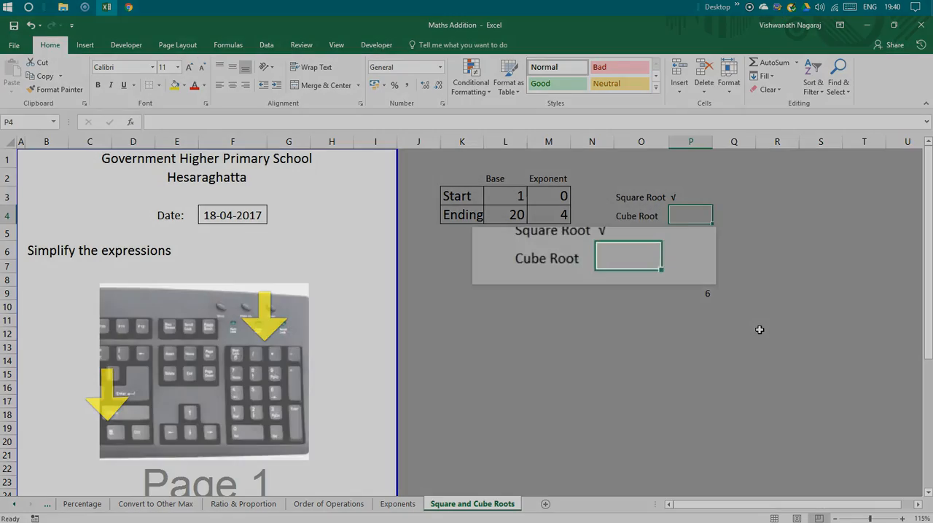
pyautogui.write('3')
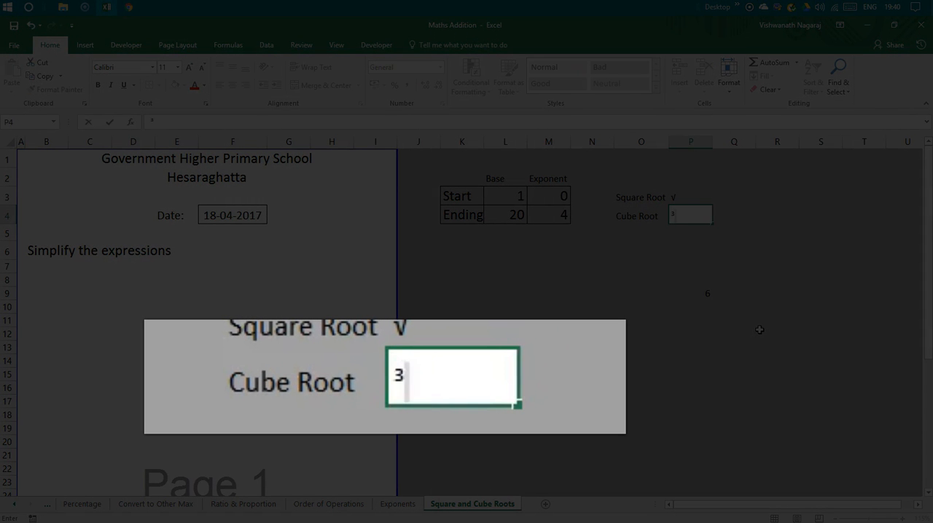
pyautogui.write('√')
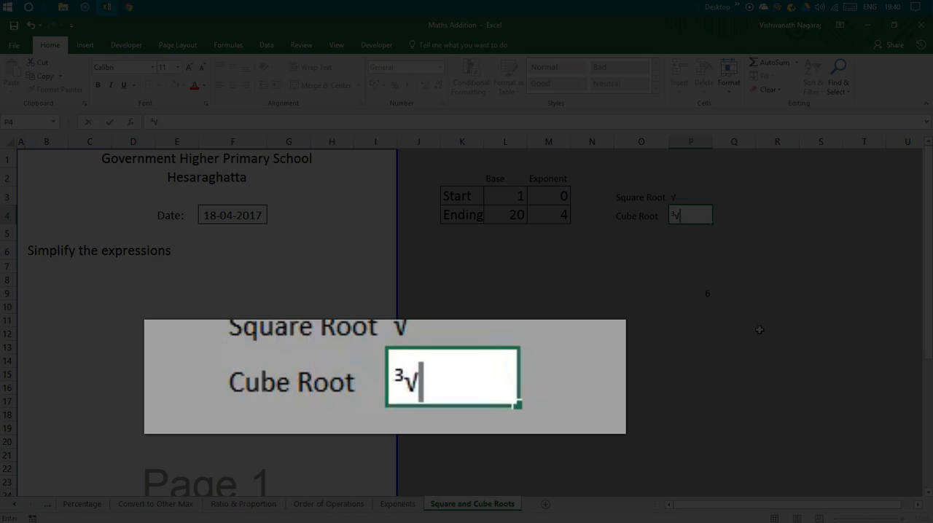
pyautogui.press('Return')
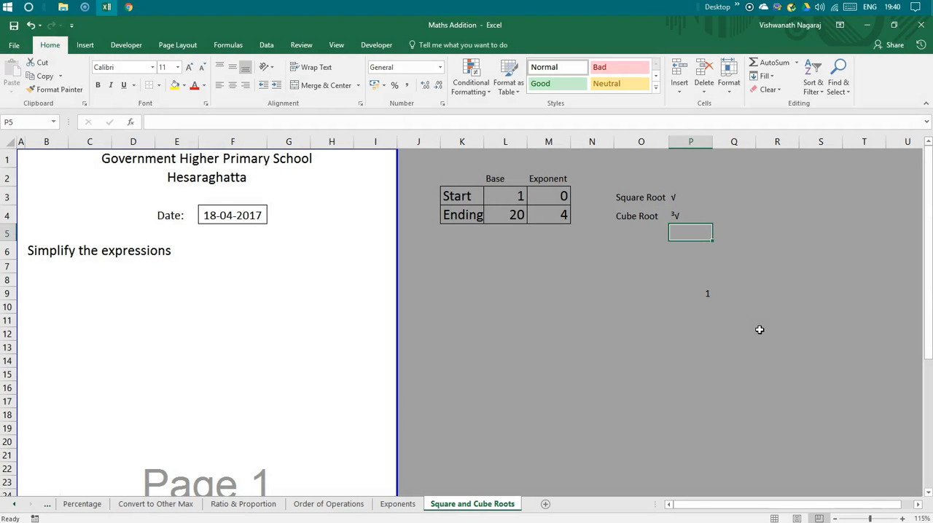
# Set the ending base value in L4 to 1000.
pyautogui.click(510, 215)
pyautogui.write('1000')
pyautogui.press('Return')
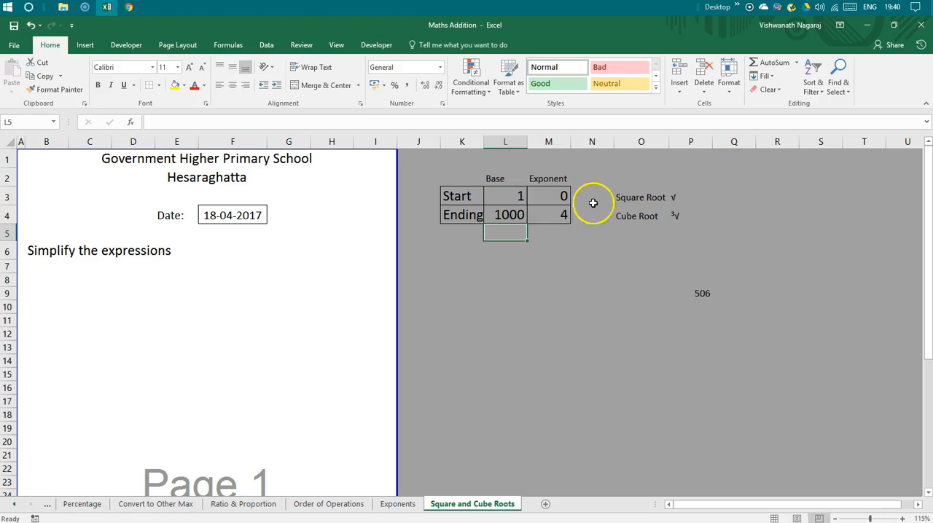
# Make both references in the P9 formula absolute, so that it reads RANDBETWEEN($L$3,$L$4).
pyautogui.click(699, 295)
pyautogui.click(699, 293)
pyautogui.press('F2')
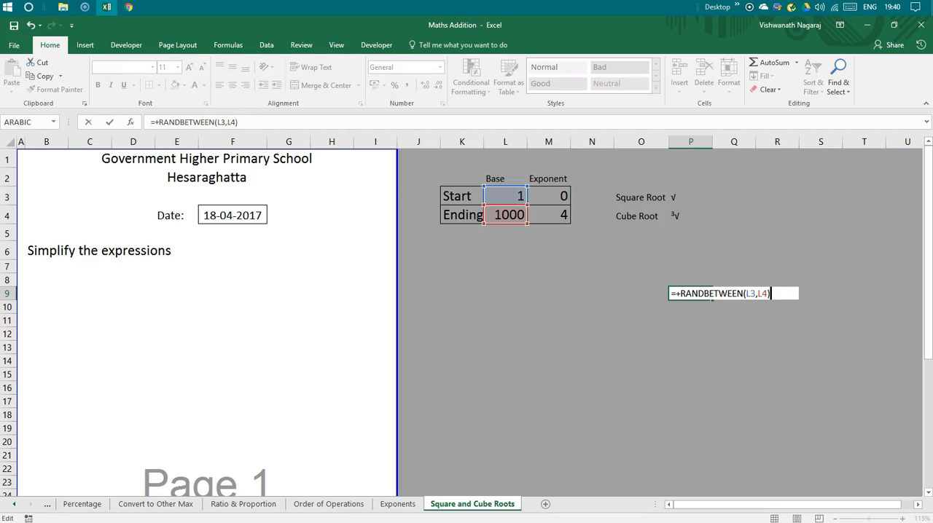
pyautogui.press('Left')
pyautogui.press('Left')
pyautogui.press('Left')
pyautogui.press('Left')
pyautogui.press('F4')
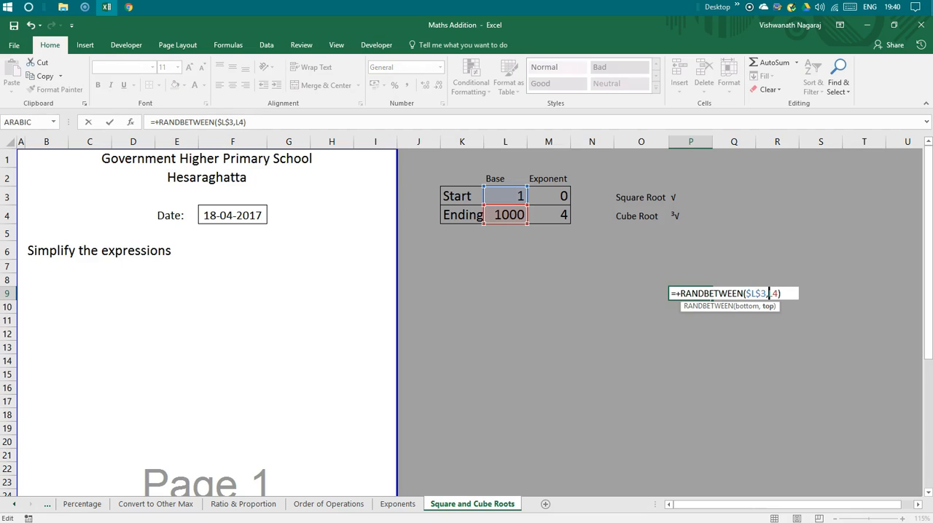
pyautogui.write('4')
pyautogui.press('BackSpace')
pyautogui.press('Return')
pyautogui.press('Up')
pyautogui.press('Right')
pyautogui.press('Up')
pyautogui.press('Up')
pyautogui.press('Up')
pyautogui.press('Up')
pyautogui.press('Left')
pyautogui.press('Left')
pyautogui.press('Up')
pyautogui.press('Right')
pyautogui.press('Up')
pyautogui.press('Down')
pyautogui.press('Up')
pyautogui.press('Down')
pyautogui.press('Up')
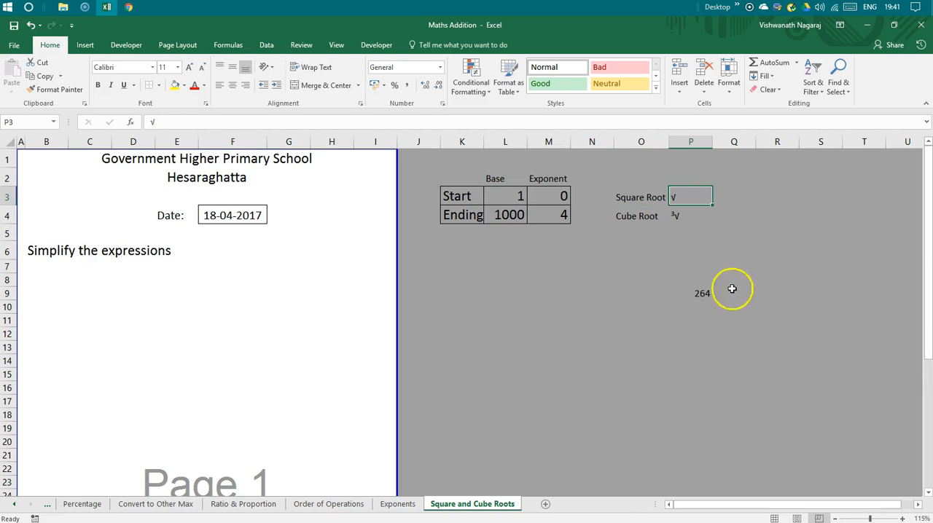
# Insert a blank column before column P, between the root labels and their symbols.
pyautogui.rightClick(688, 142)
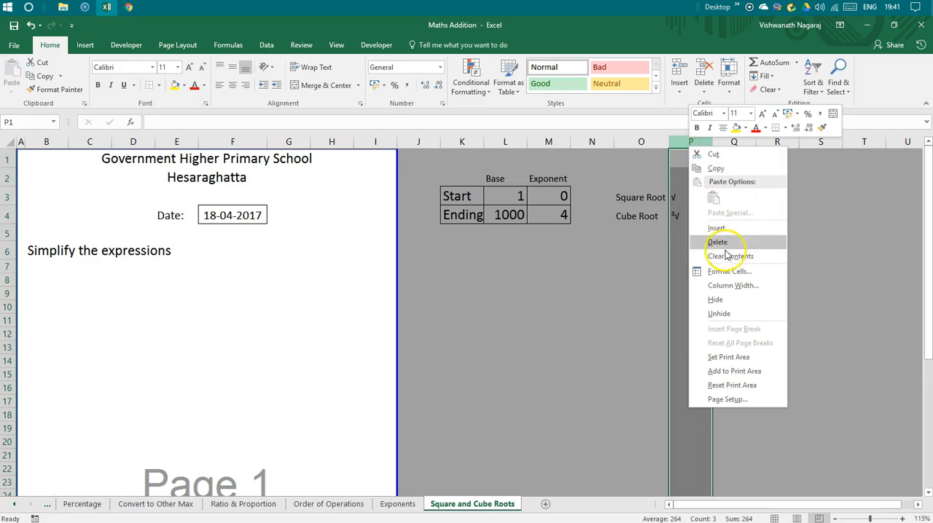
pyautogui.click(727, 229)
pyautogui.click(699, 340)
# Number the two root symbols by entering 1 in P3 and 2 in P4.
pyautogui.click(689, 196)
pyautogui.write('1')
pyautogui.press('Return')
pyautogui.write('2')
pyautogui.press('Return')
# Move the random-number formula from Q9 to O9.
pyautogui.press('Up')
pyautogui.press('Down')
pyautogui.press('Down')
pyautogui.press('Down')
pyautogui.press('Down')
pyautogui.press('Down')
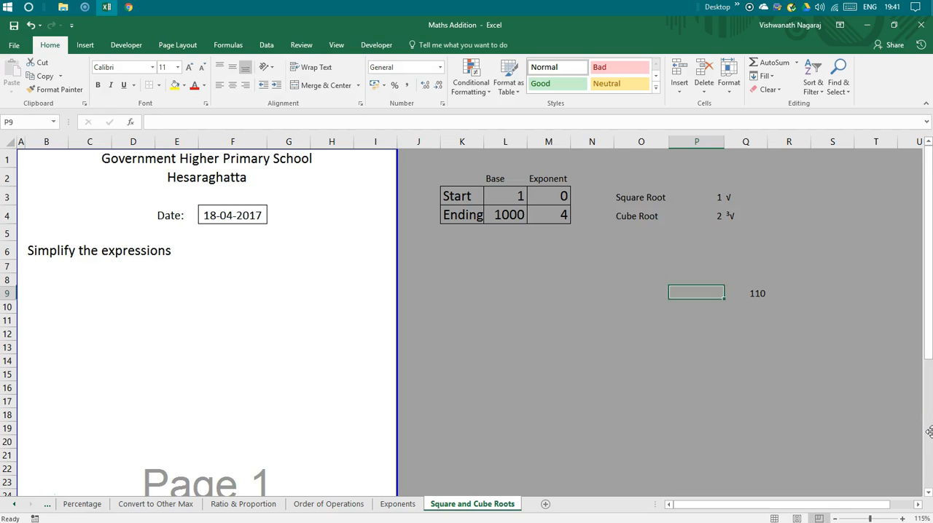
pyautogui.press('Right')
pyautogui.moveTo(743, 295); pyautogui.dragTo(640, 295)
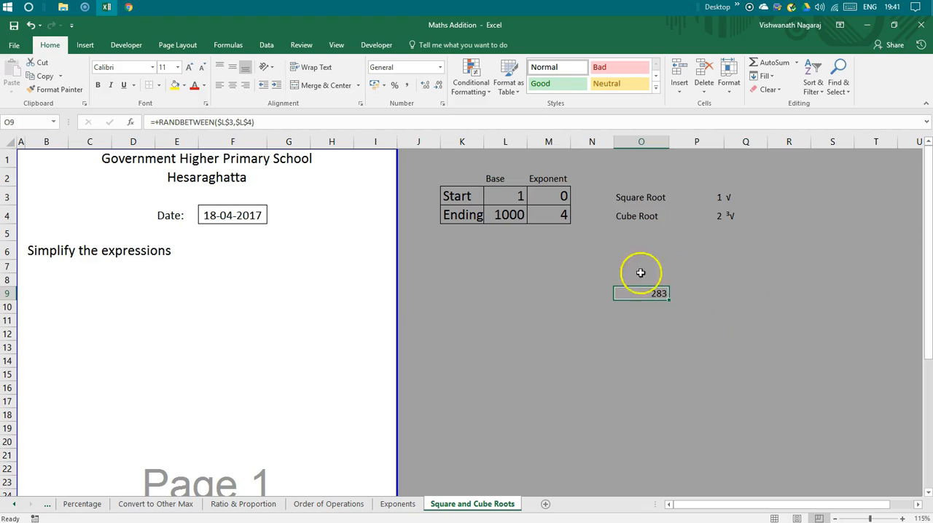
# Begin a formula in P9 with RANDBETWEEN(1,2) to pick a root type at random.
pyautogui.press('Right')
pyautogui.write('+')
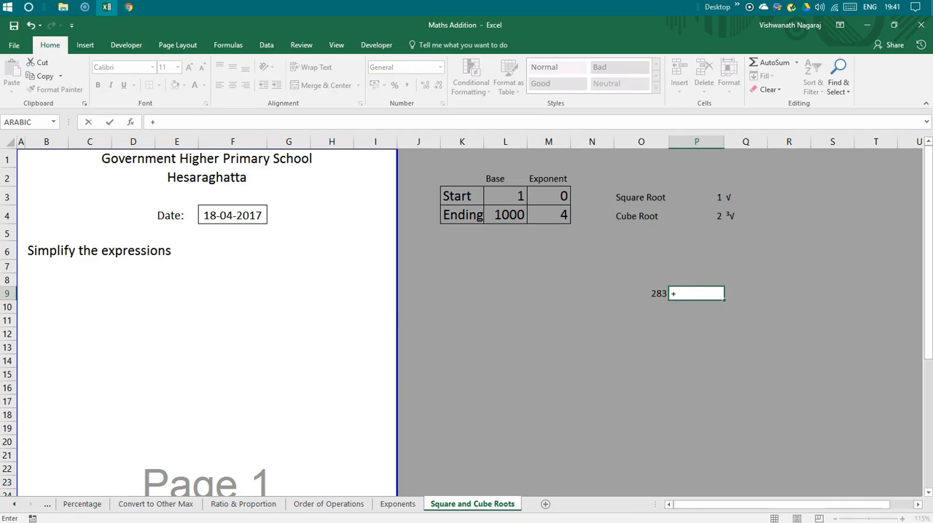
pyautogui.write('randb')
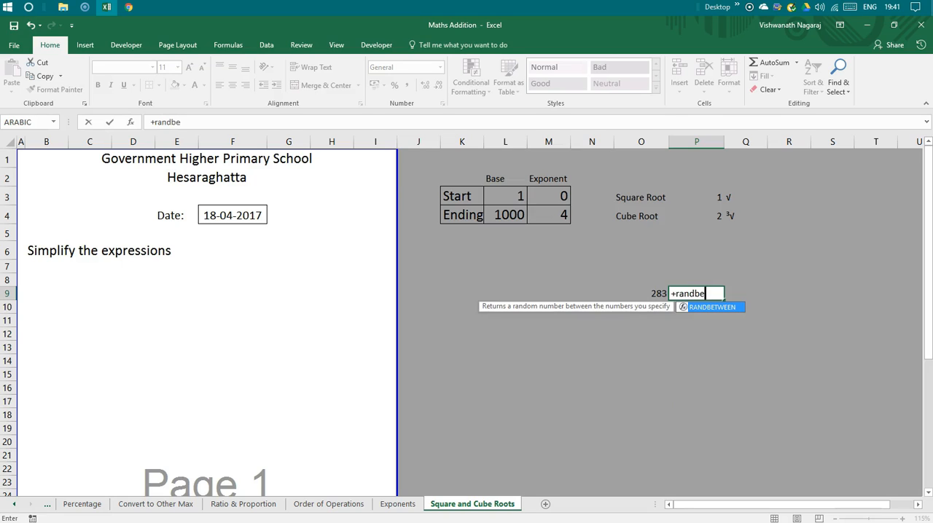
pyautogui.write('e')
pyautogui.press('Tab')
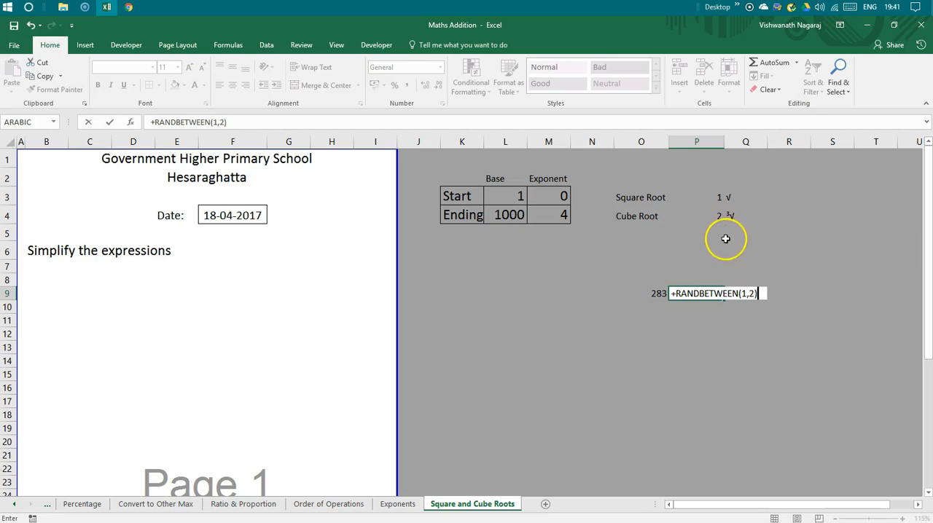
# Wrap the RANDBETWEEN(1,2) in P9 in a VLOOKUP on P3:Q4 that returns column 2.
pyautogui.click(757, 295)
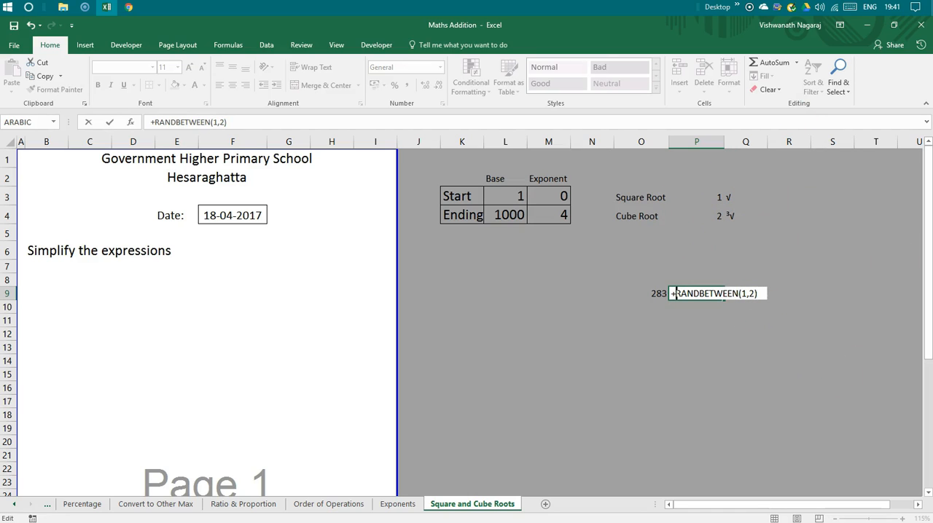
pyautogui.write('vlookup')
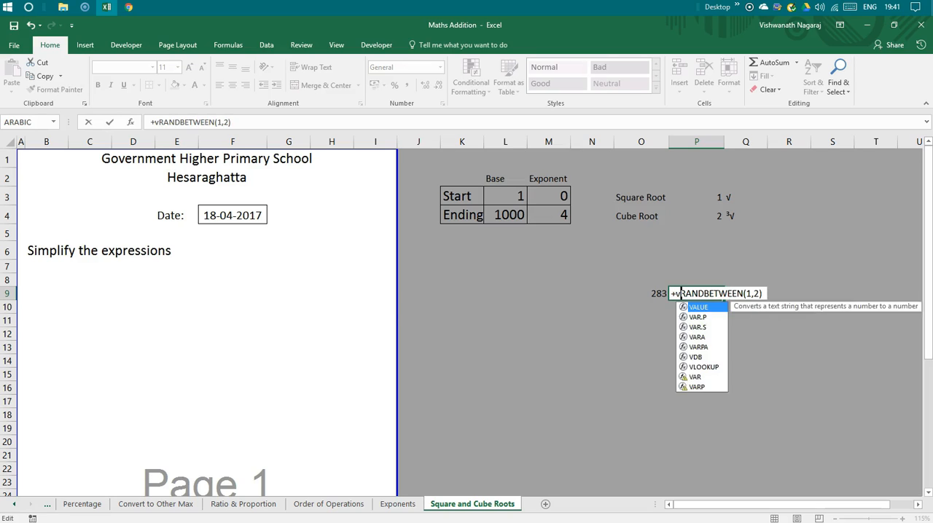
pyautogui.write('(')
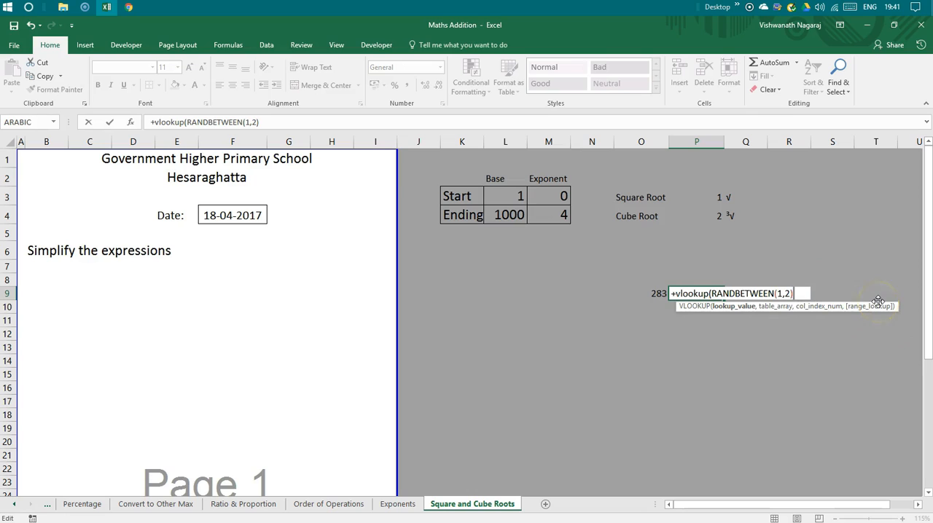
pyautogui.write(',')
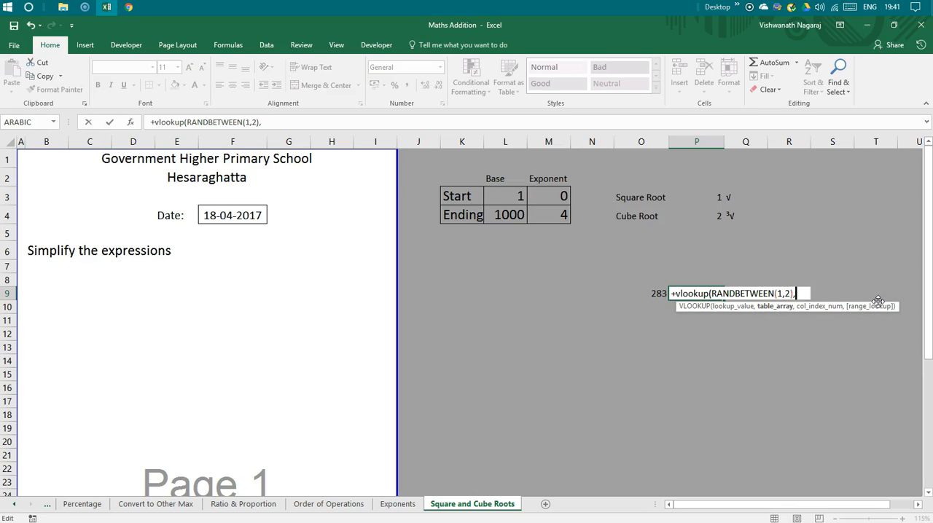
pyautogui.moveTo(720, 196); pyautogui.dragTo(745, 215)
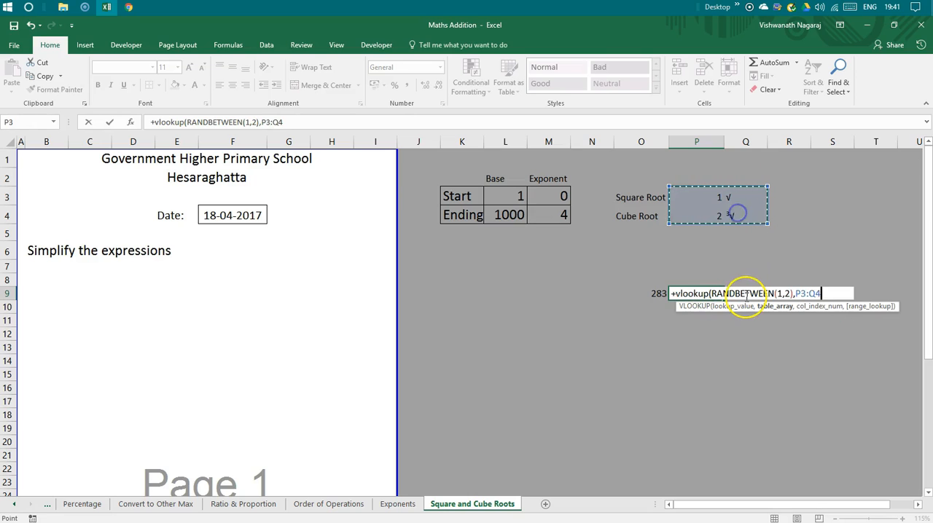
pyautogui.write(',')
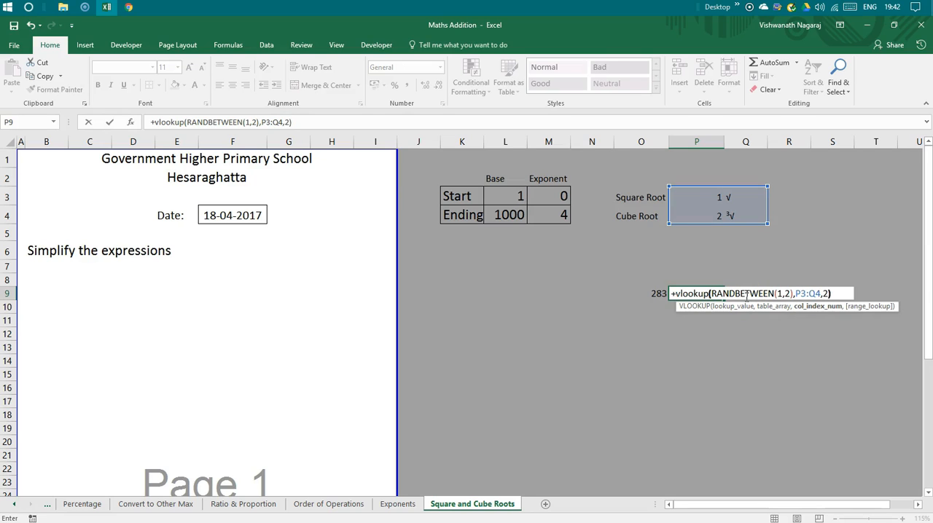
pyautogui.write('2)')
pyautogui.press('Return')
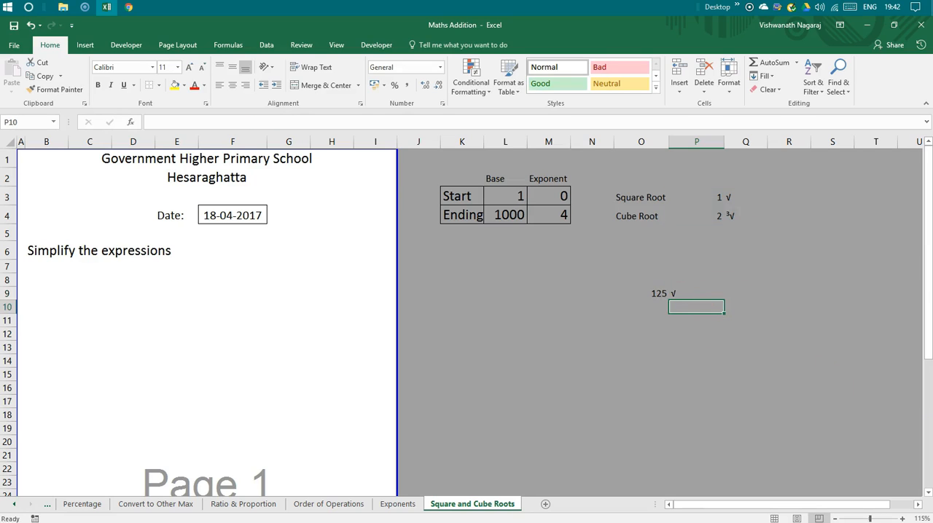
# Recalculate the sheet repeatedly to check the random number in O9 and the root symbol in P9.
pyautogui.press('F9')
pyautogui.press('F9')
pyautogui.press('F9')
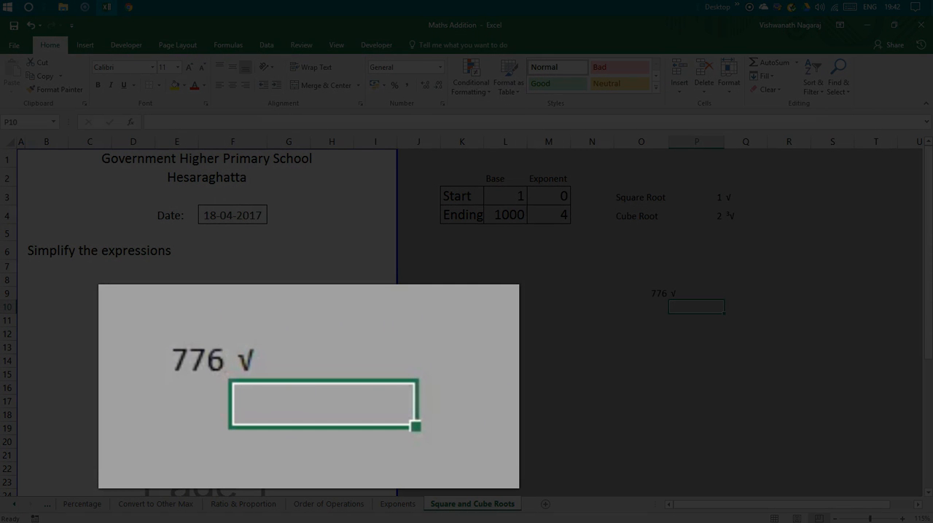
pyautogui.press('F9')
pyautogui.press('F9')
pyautogui.press('F9')
pyautogui.press('F9')
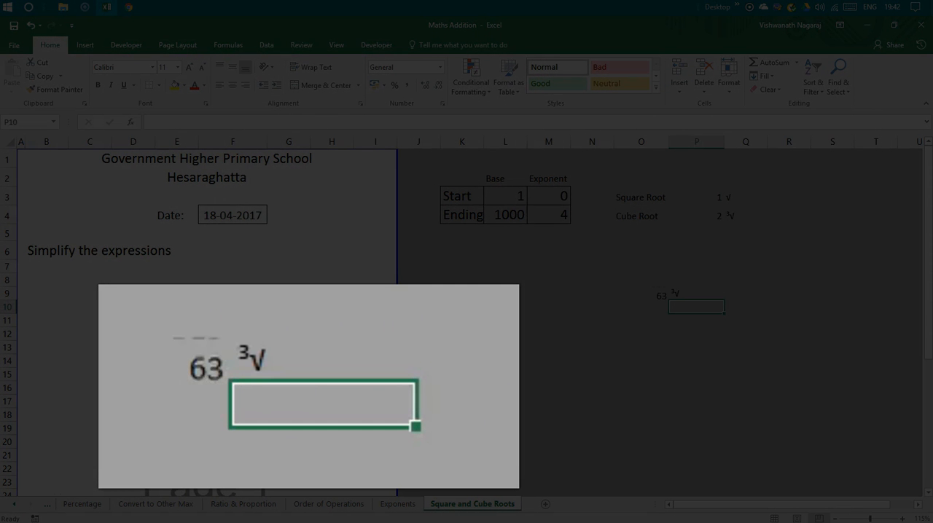
pyautogui.press('F9')
pyautogui.press('F9')
pyautogui.press('F9')
pyautogui.press('F9')
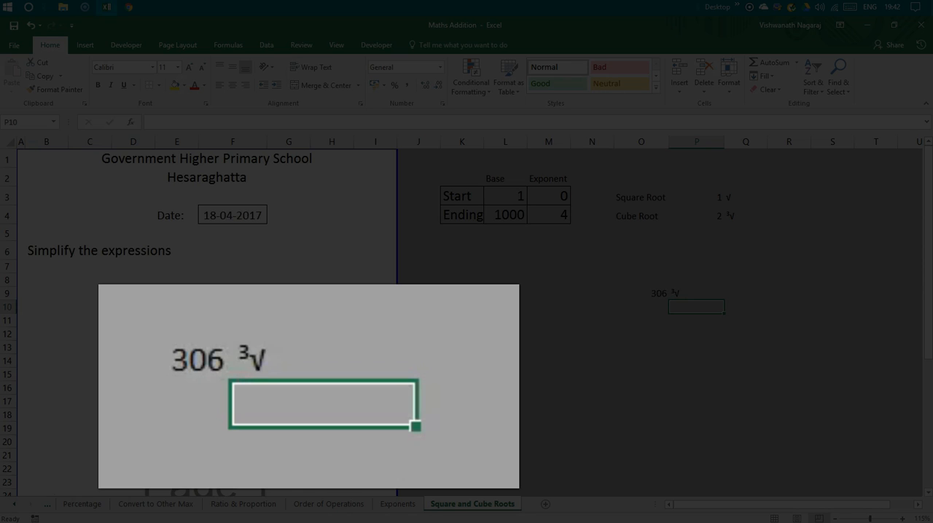
# Copy the number and symbol formulas from O9:P9 into O19:P19.
pyautogui.press('Up')
pyautogui.press('Left')
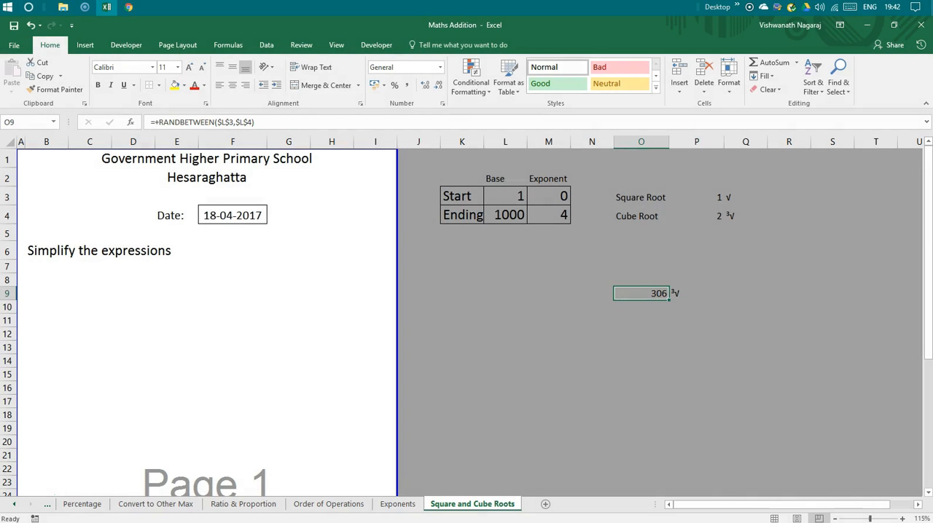
pyautogui.press('Right')
pyautogui.press('Left')
pyautogui.press('Right')
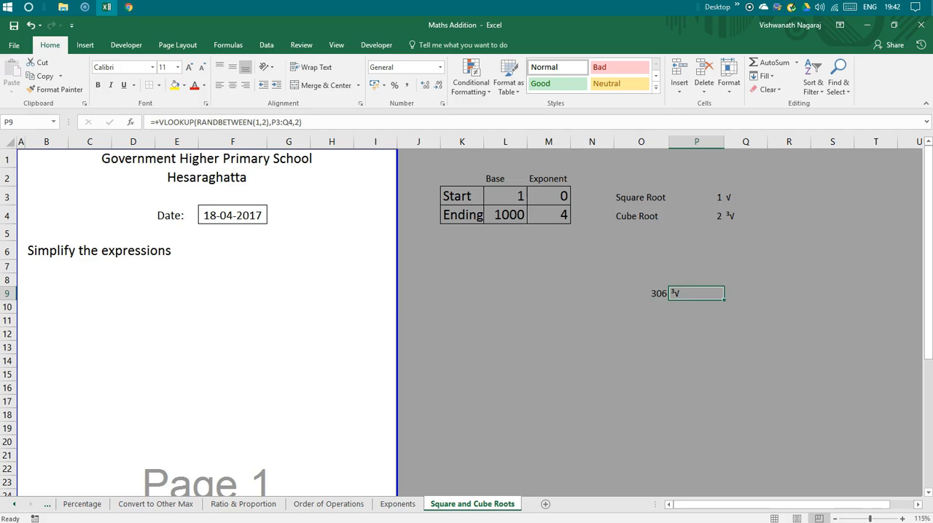
pyautogui.moveTo(662, 294); pyautogui.dragTo(676, 299)
pyautogui.hotkey('ctrl', 'c')
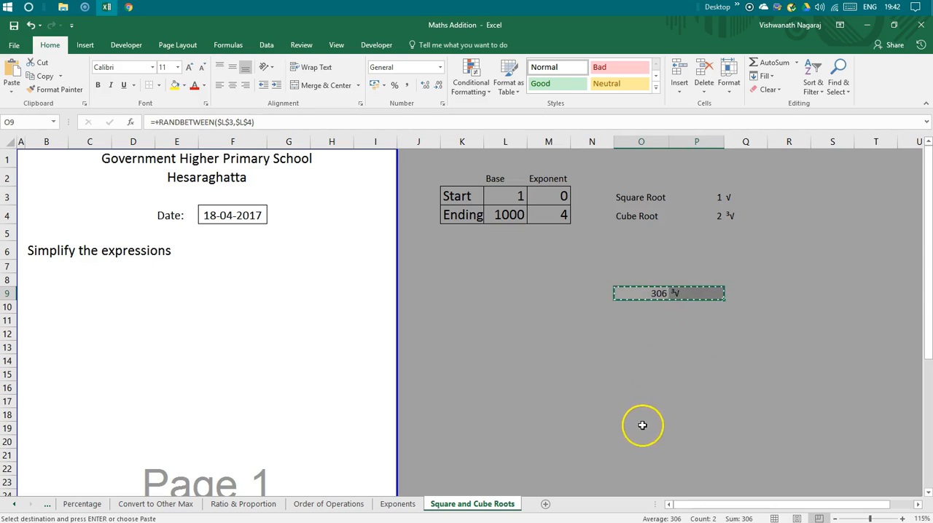
pyautogui.click(641, 428)
pyautogui.hotkey('ctrl', 'v')
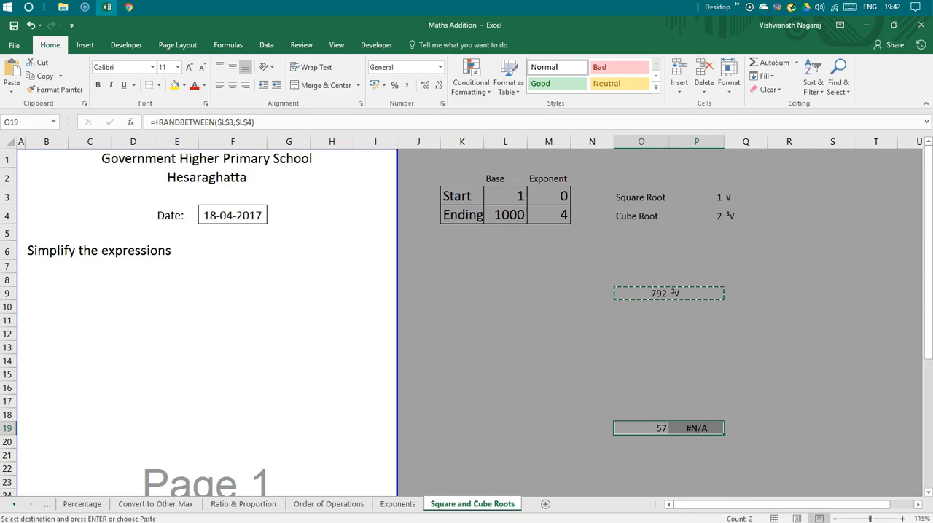
# Examine the cell references used by the random-number formula in O9.
pyautogui.press('Up')
pyautogui.press('Up')
pyautogui.press('Up')
pyautogui.press('Up')
pyautogui.press('Up')
pyautogui.press('Up')
pyautogui.press('Up')
pyautogui.press('Up')
pyautogui.press('Up')
pyautogui.press('Up')
pyautogui.press('F2')
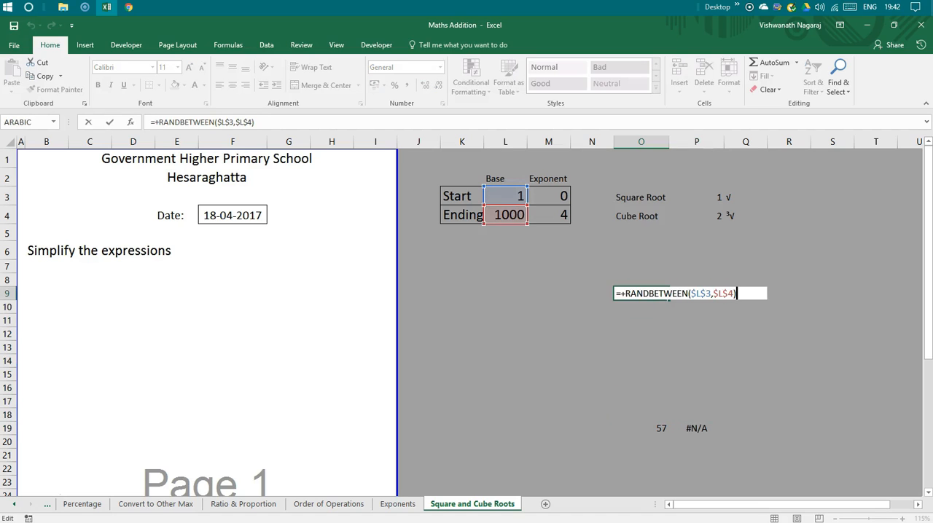
pyautogui.press('Escape')
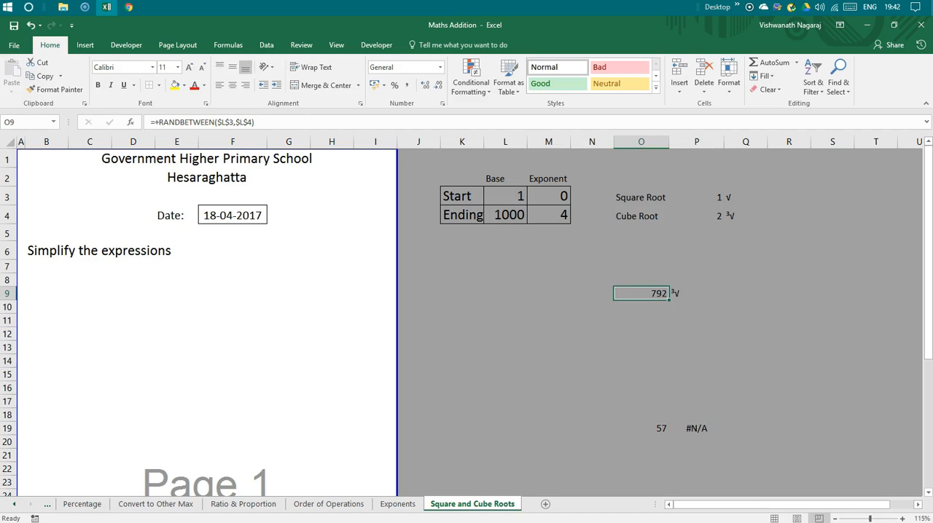
# Make the lookup range in the P9 formula absolute as $P$3:$Q$4.
pyautogui.press('Right')
pyautogui.press('F2')
pyautogui.press('Left')
pyautogui.press('Left')
pyautogui.press('Left')
pyautogui.press('Left')
pyautogui.press('Left')
pyautogui.press('Left')
pyautogui.press('Left')
pyautogui.press('Left')
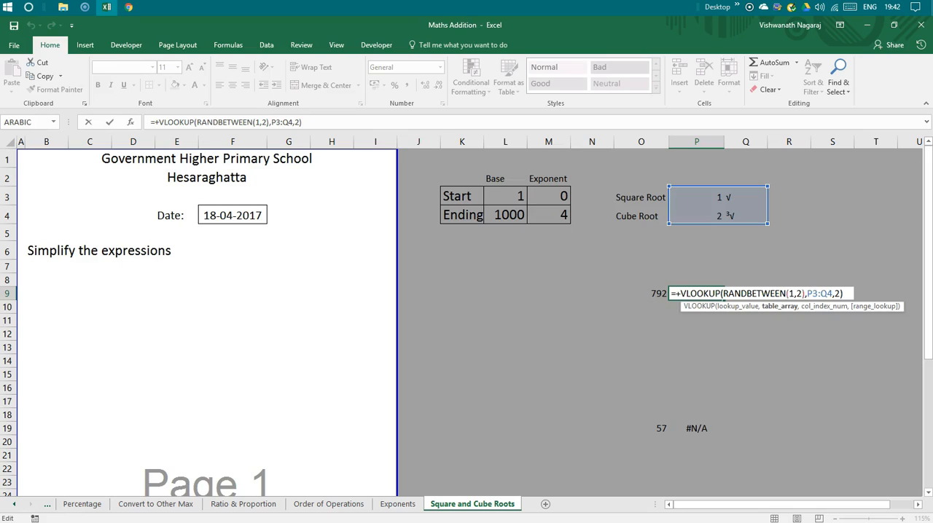
pyautogui.write('$P$3:')
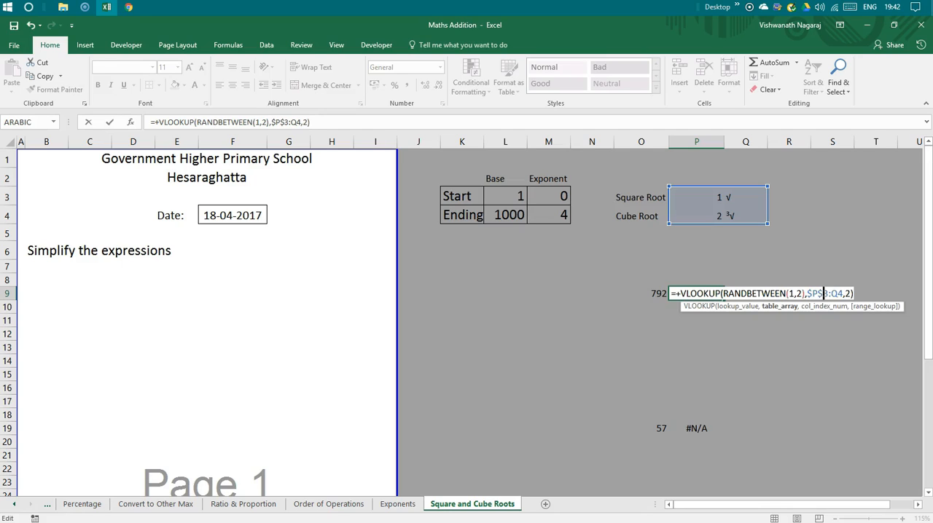
pyautogui.write('$Q$')
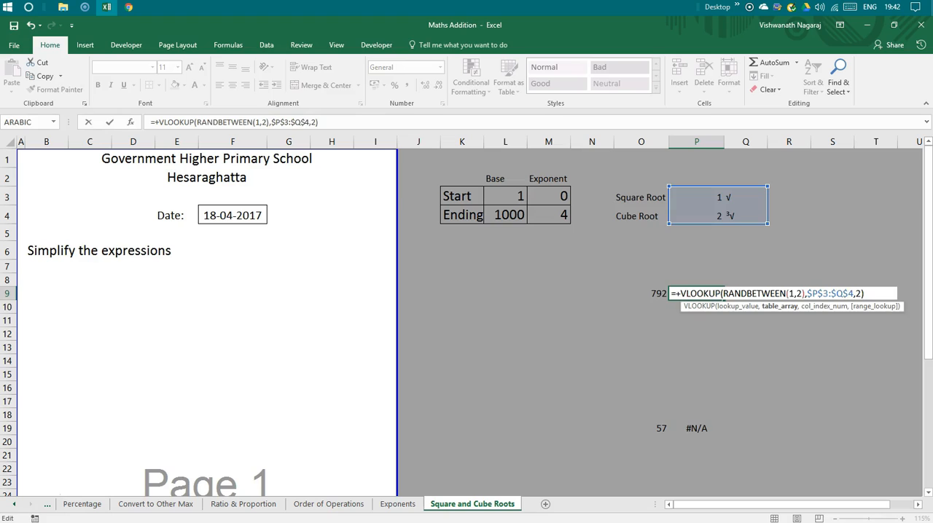
pyautogui.press('Return')
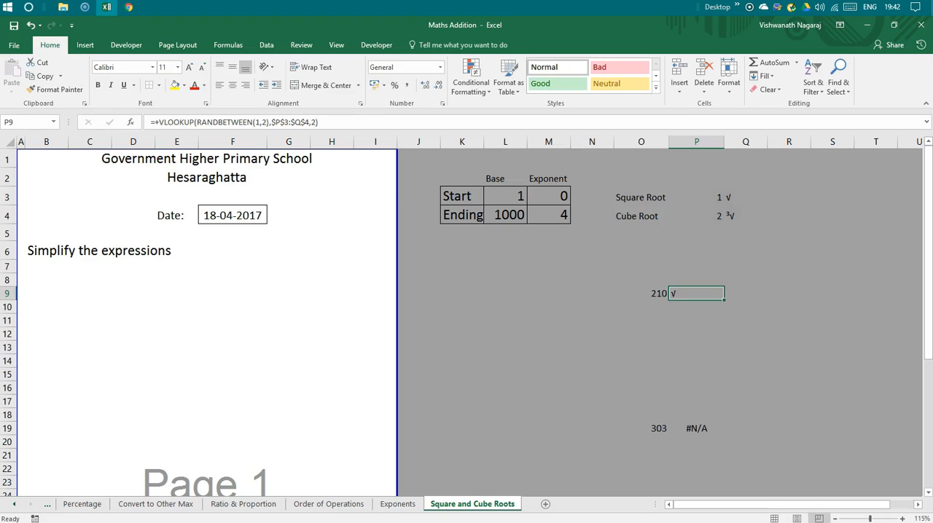
# Replace RANDBETWEEN(1,2) with the fixed lookup value 1 in the P9 VLOOKUP formula.
pyautogui.press('F2')
pyautogui.press('Left')
pyautogui.press('Left')
pyautogui.press('Left')
pyautogui.press('Left')
pyautogui.press('Left')
pyautogui.press('Left')
pyautogui.press('Left')
pyautogui.press('Left')
pyautogui.press('Left')
pyautogui.press('Left')
pyautogui.press('Left')
pyautogui.press('Left')
pyautogui.press('Left')
pyautogui.press('Left')
pyautogui.press('Left')
pyautogui.press('Left')
pyautogui.press('Left')
pyautogui.press('Left')
pyautogui.press('Left')
pyautogui.press('Left')
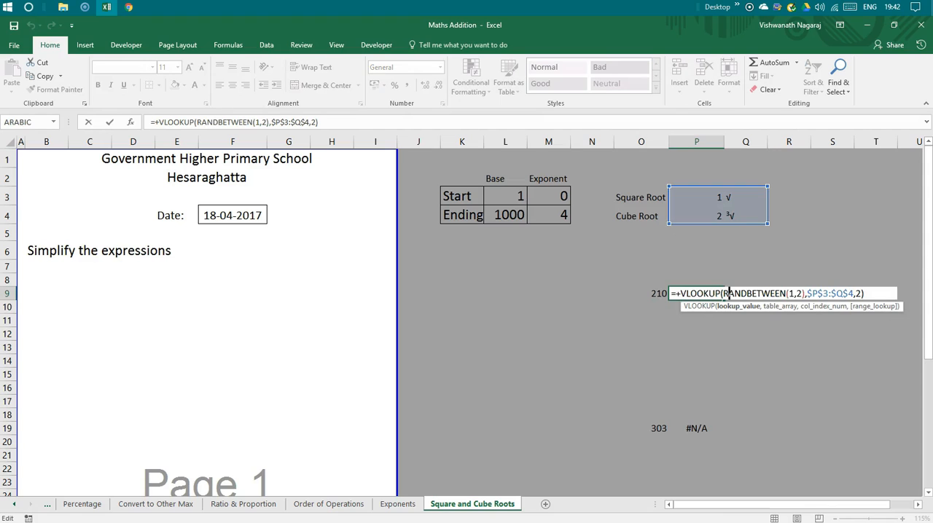
pyautogui.press('Delete')
pyautogui.press('Delete')
pyautogui.press('Delete')
pyautogui.press('Delete')
pyautogui.press('Delete')
pyautogui.press('Delete')
pyautogui.press('Delete')
pyautogui.press('Delete')
pyautogui.press('Delete')
pyautogui.press('Delete')
pyautogui.press('Delete')
pyautogui.press('Delete')
pyautogui.press('Delete')
pyautogui.press('Delete')
pyautogui.press('Delete')
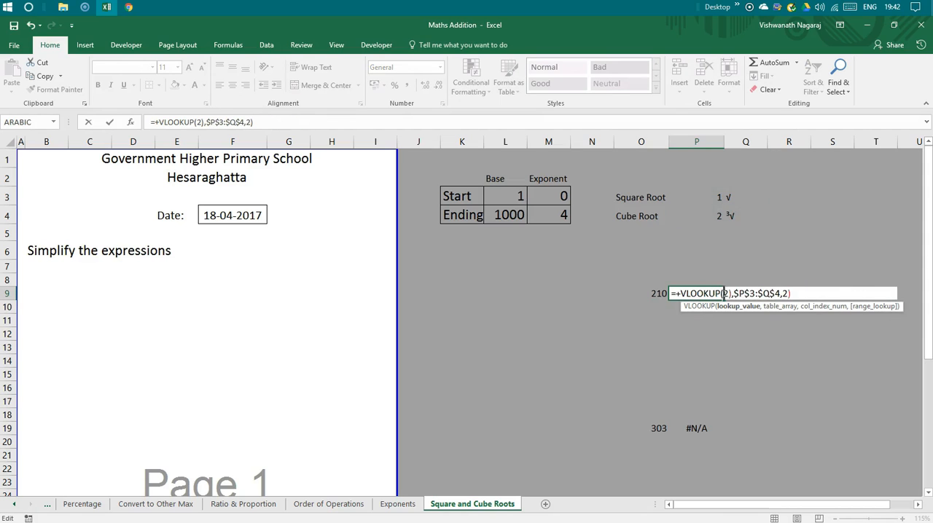
pyautogui.press('Delete')
pyautogui.write('1')
pyautogui.hotkey('ctrl', 'Return')
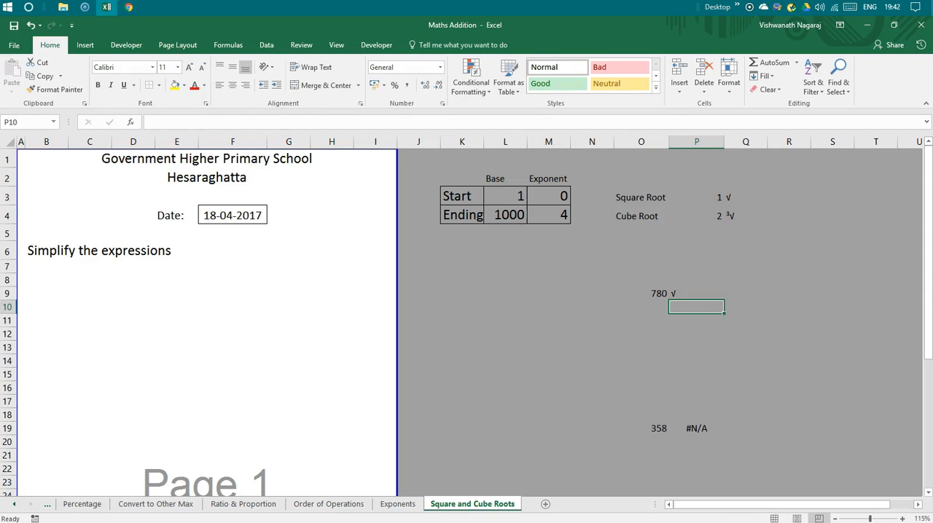
# Copy the formulas in O9:P9 down to O10:P14.
pyautogui.press('Left')
pyautogui.hotkey('shift', 'Right')
pyautogui.hotkey('ctrl', 'c')
pyautogui.press('Down')
pyautogui.hotkey('shift', 'Down')
pyautogui.hotkey('shift', 'Down')
pyautogui.hotkey('shift', 'Down')
pyautogui.hotkey('shift', 'Down')
pyautogui.hotkey('ctrl', 'v')
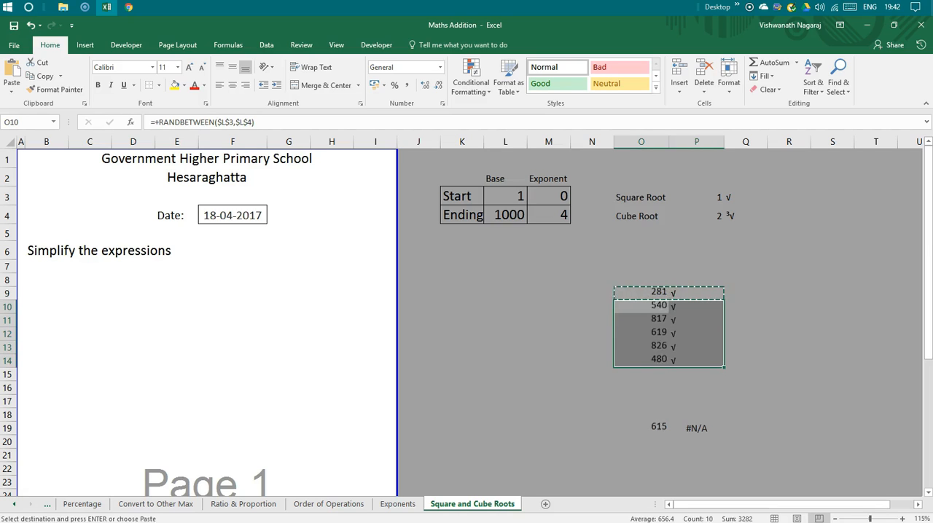
# Copy the random-number formula from O14 into O15 and O16.
pyautogui.press('Down')
pyautogui.press('Down')
pyautogui.press('Down')
pyautogui.press('Down')
pyautogui.press('Down')
pyautogui.press('Down')
pyautogui.press('Down')
pyautogui.press('Down')
pyautogui.press('Down')
pyautogui.press('Down')
pyautogui.press('Down')
pyautogui.press('Down')
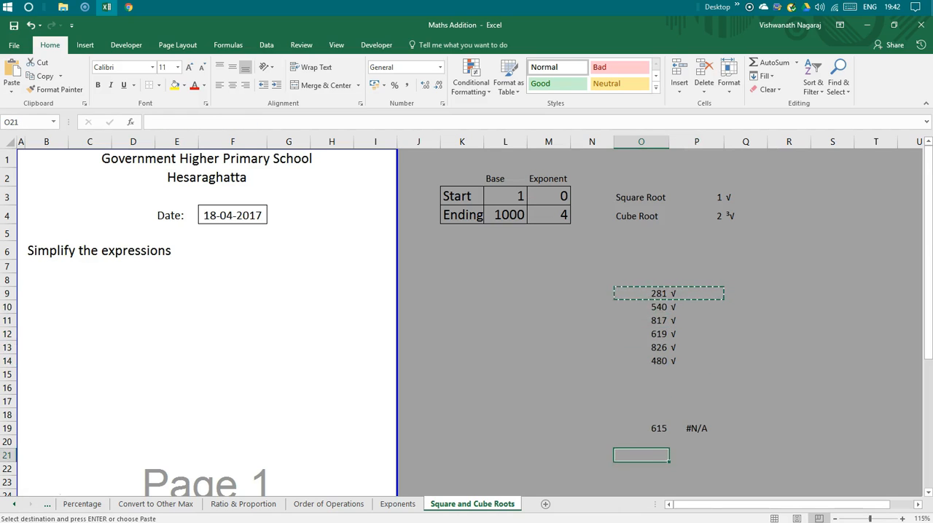
pyautogui.press('Down')
pyautogui.press('Up')
pyautogui.press('Up')
pyautogui.press('Up')
pyautogui.press('Up')
pyautogui.press('Up')
pyautogui.press('Up')
pyautogui.press('Up')
pyautogui.press('Up')
pyautogui.press('Up')
pyautogui.hotkey('ctrl', 'c')
pyautogui.press('Down')
pyautogui.hotkey('ctrl', 'v')
pyautogui.press('Down')
pyautogui.hotkey('ctrl', 'v')
pyautogui.press('Up')
pyautogui.press('Up')
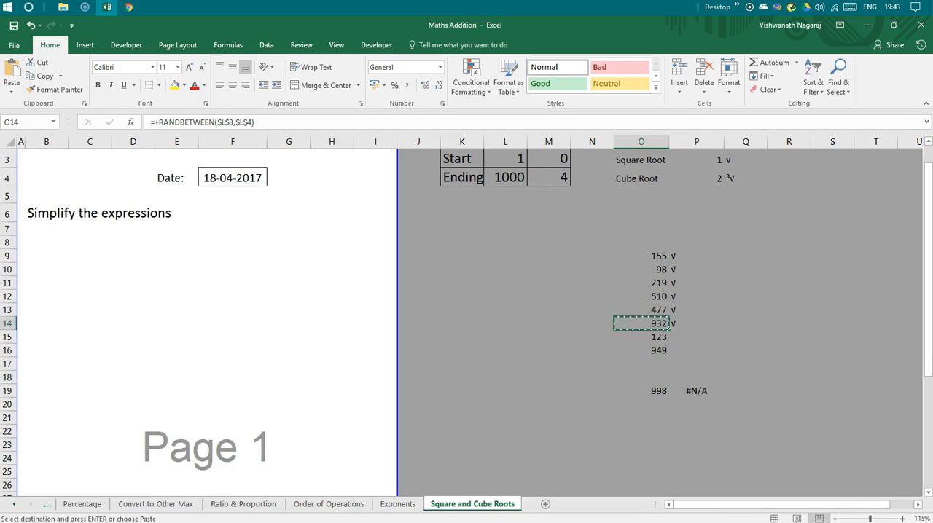
# Copy the root-symbol lookup formula from P14 into P15:P16.
pyautogui.press('Right')
pyautogui.hotkey('ctrl', 'c')
pyautogui.press('Down')
pyautogui.hotkey('shift', 'Down')
pyautogui.hotkey('ctrl', 'v')
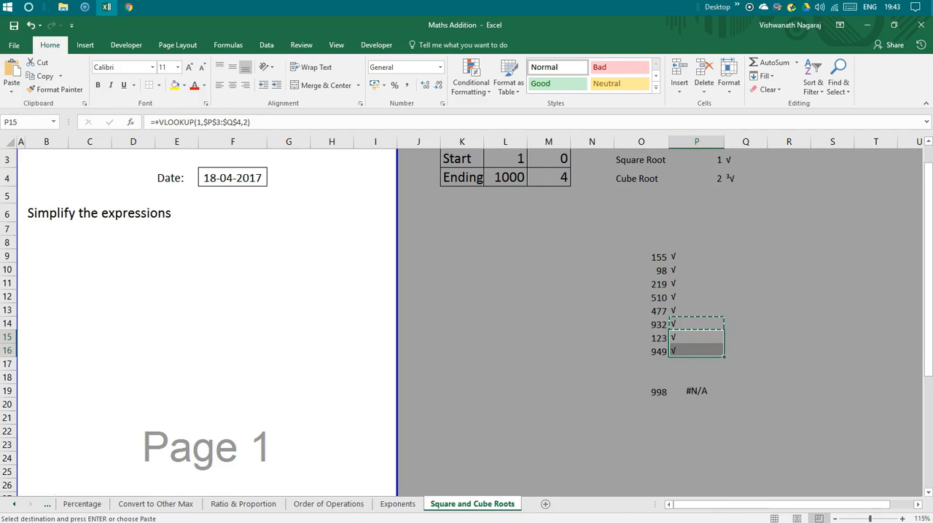
# Append &O9 to the P9 formula to join the root symbol with its random number.
pyautogui.press('Up')
pyautogui.press('Up')
pyautogui.press('Up')
pyautogui.press('Up')
pyautogui.press('Up')
pyautogui.press('Up')
pyautogui.press('F2')
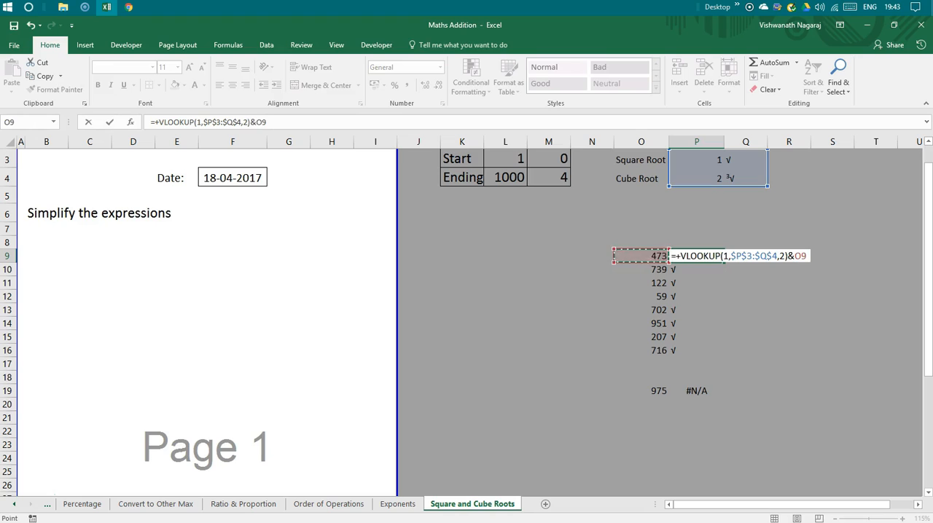
pyautogui.press('Return')
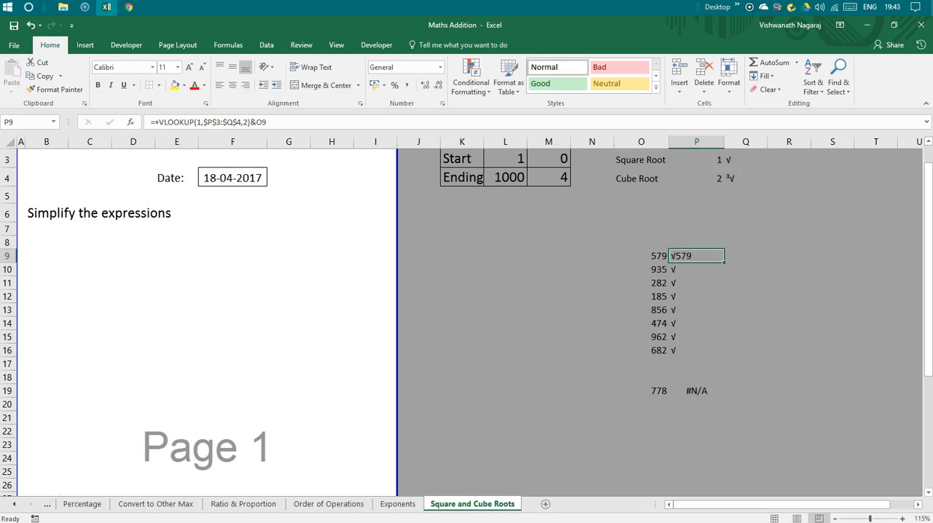
# Copy the combined symbol-and-number formula from P9 down to P10:P16.
pyautogui.hotkey('ctrl', 'c')
pyautogui.press('Down')
pyautogui.hotkey('ctrl', 'shift', 'Down')
pyautogui.hotkey('ctrl', 'v')
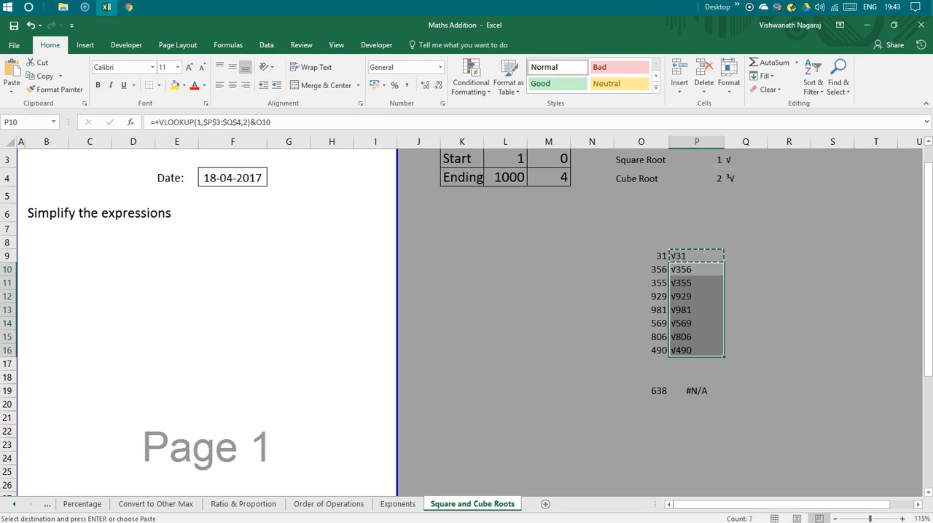
# Link worksheet cell B9 to the root expression in P9 with the formula +P9.
pyautogui.press('Down')
pyautogui.press('Down')
pyautogui.press('Down')
pyautogui.press('Down')
pyautogui.press('Down')
pyautogui.press('Down')
pyautogui.press('Down')
pyautogui.press('Down')
pyautogui.press('Up')
pyautogui.press('Up')
pyautogui.press('Up')
pyautogui.press('Up')
pyautogui.press('Up')
pyautogui.press('Up')
pyautogui.press('Up')
pyautogui.press('Up')
pyautogui.press('Up')
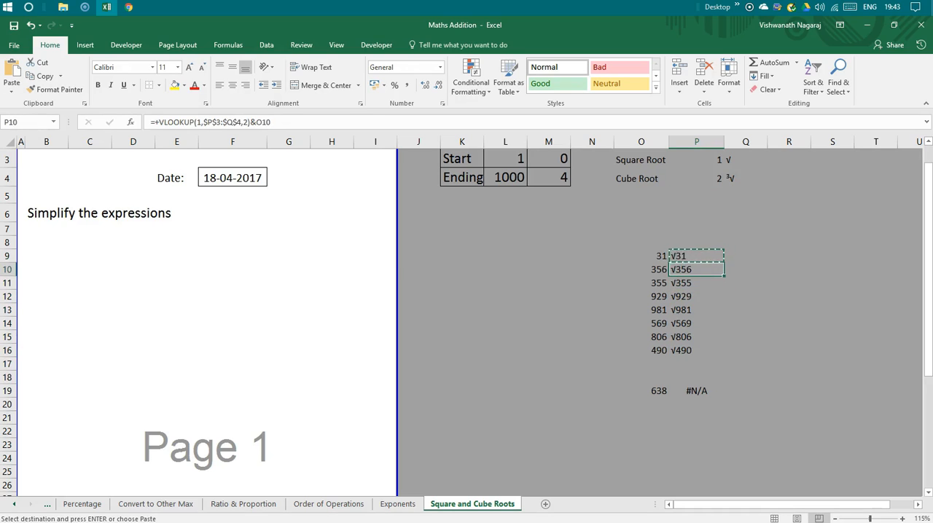
pyautogui.press('Home')
pyautogui.press('Right')
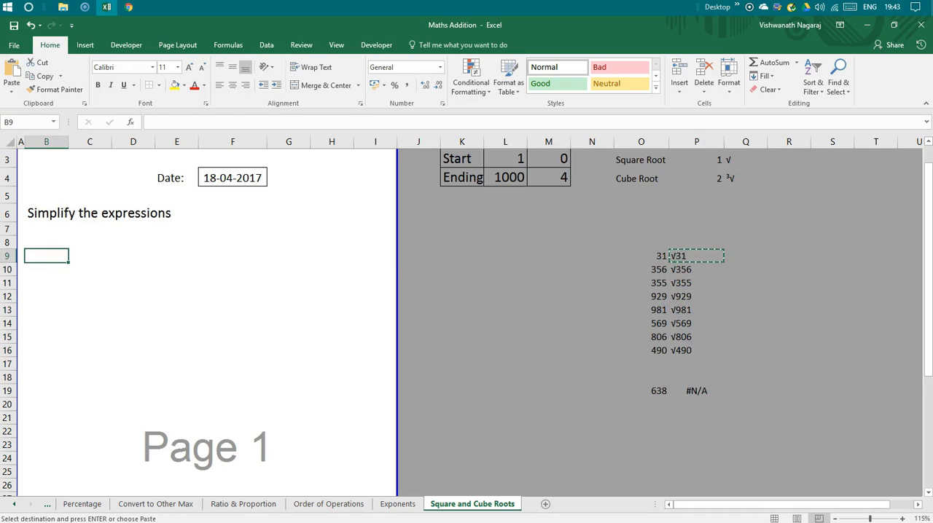
pyautogui.write('+')
pyautogui.press('Right')
pyautogui.press('Right')
pyautogui.press('Right')
pyautogui.press('Right')
pyautogui.press('Right')
pyautogui.press('Right')
pyautogui.press('Right')
pyautogui.press('Right')
pyautogui.press('Right')
pyautogui.press('Right')
pyautogui.press('Right')
pyautogui.press('Right')
pyautogui.press('Right')
pyautogui.press('Right')
pyautogui.press('Right')
pyautogui.press('Right')
pyautogui.press('Right')
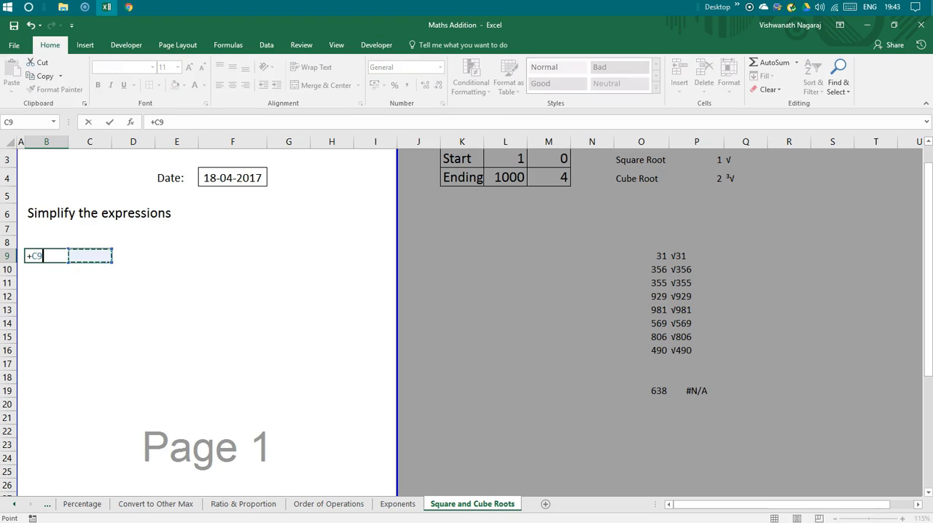
pyautogui.press('Left')
pyautogui.press('Left')
pyautogui.press('Left')
pyautogui.press('Left')
pyautogui.press('Right')
pyautogui.press('Return')
# Copy the link formula from B9 down to B10:B17.
pyautogui.press('Up')
pyautogui.hotkey('ctrl', 'c')
pyautogui.press('Down')
pyautogui.hotkey('shift', 'Down')
pyautogui.hotkey('shift', 'Down')
pyautogui.hotkey('shift', 'Down')
pyautogui.hotkey('shift', 'Down')
pyautogui.hotkey('shift', 'Down')
pyautogui.hotkey('shift', 'Down')
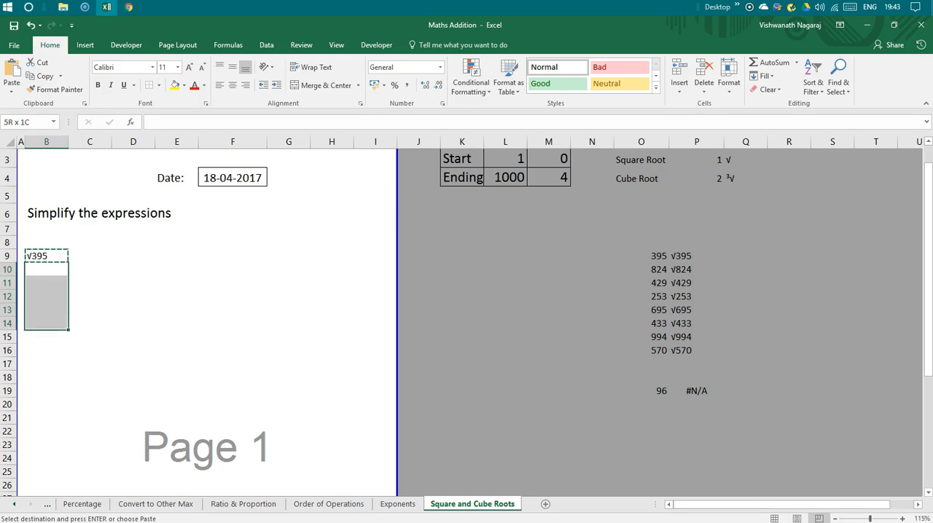
pyautogui.hotkey('ctrl', 'v')
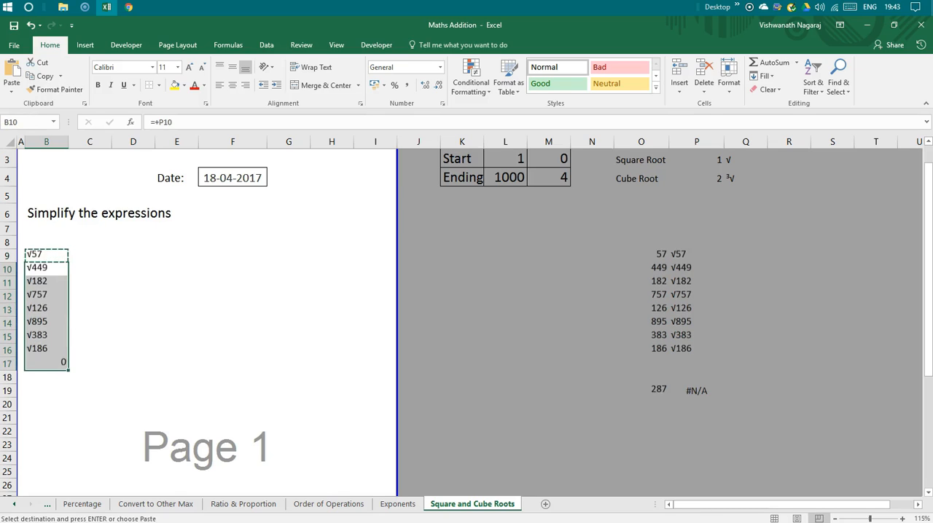
# Clear the surplus link formula from B17, below the list of root expressions.
pyautogui.press('Down')
pyautogui.press('Down')
pyautogui.press('Down')
pyautogui.press('Down')
pyautogui.press('Down')
pyautogui.press('Down')
pyautogui.press('Down')
pyautogui.press('Delete')
pyautogui.press('Up')
pyautogui.press('Up')
pyautogui.press('Up')
pyautogui.press('Up')
pyautogui.press('Up')
pyautogui.press('Up')
pyautogui.press('Up')
pyautogui.press('Up')
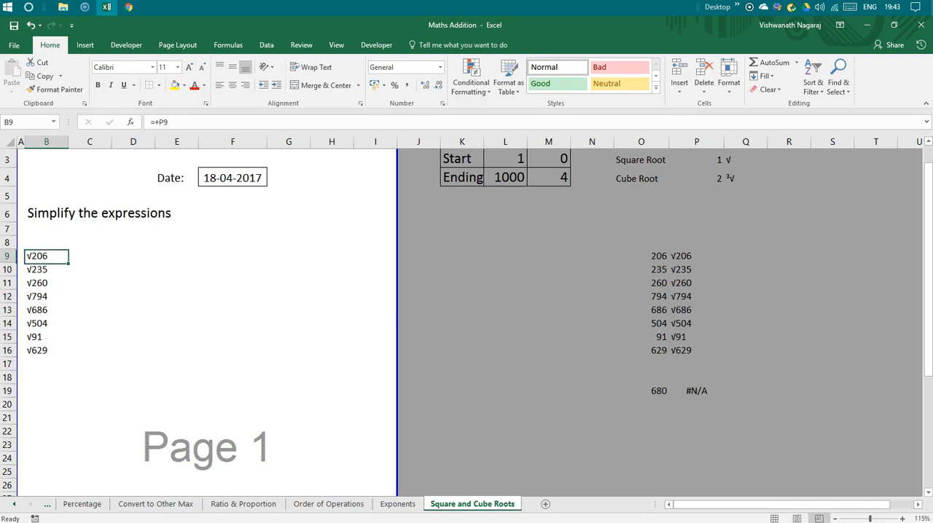
pyautogui.press('Right')
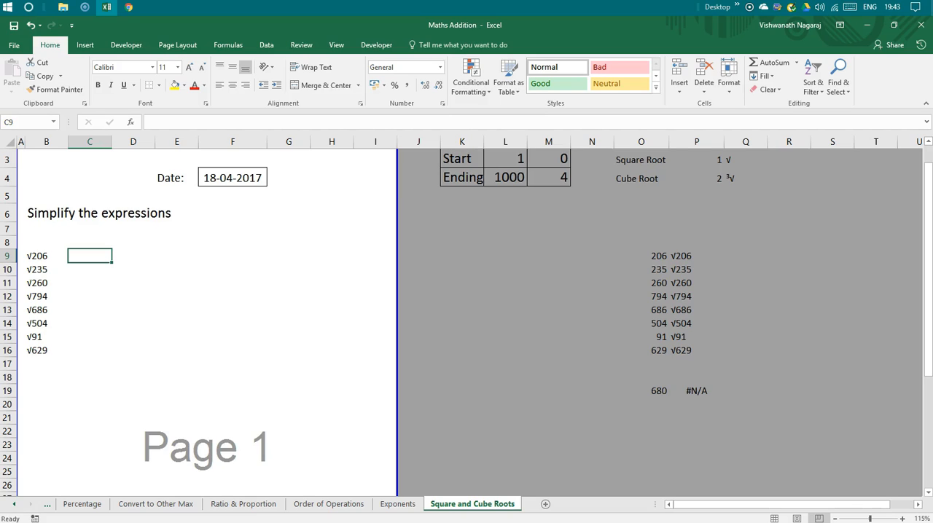
pyautogui.press('Down')
pyautogui.press('Down')
pyautogui.press('Down')
pyautogui.press('Down')
pyautogui.press('Down')
pyautogui.press('Down')
pyautogui.press('Down')
pyautogui.press('Down')
pyautogui.press('Down')
pyautogui.press('Down')
pyautogui.press('Down')
pyautogui.press('Down')
pyautogui.press('Up')
pyautogui.press('Up')
pyautogui.press('Up')
pyautogui.press('Up')
pyautogui.press('Up')
pyautogui.press('Up')
pyautogui.press('Up')
pyautogui.press('Up')
pyautogui.press('Up')
pyautogui.press('Up')
pyautogui.press('Up')
pyautogui.press('Up')
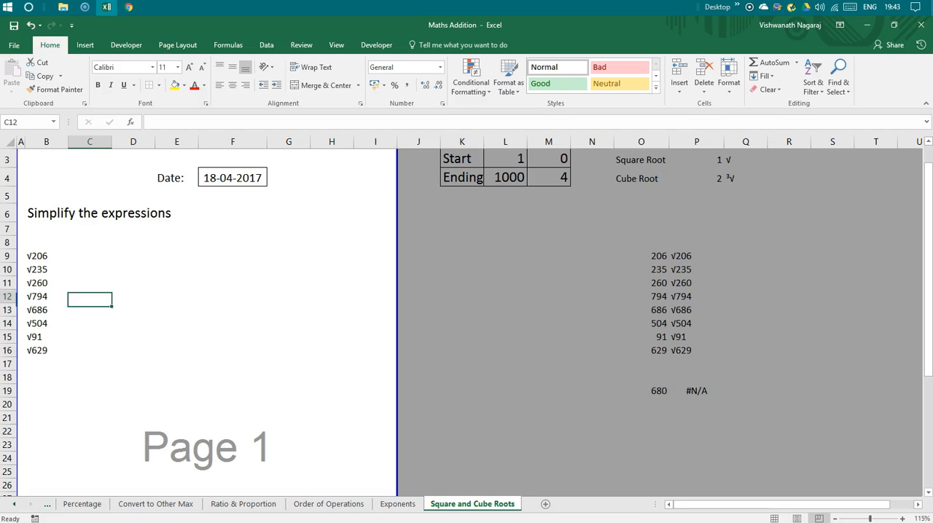
# Turn D9:E9 into an answer box with outside borders and merged, centred cells.
pyautogui.press('Right')
pyautogui.hotkey('shift', 'Right')
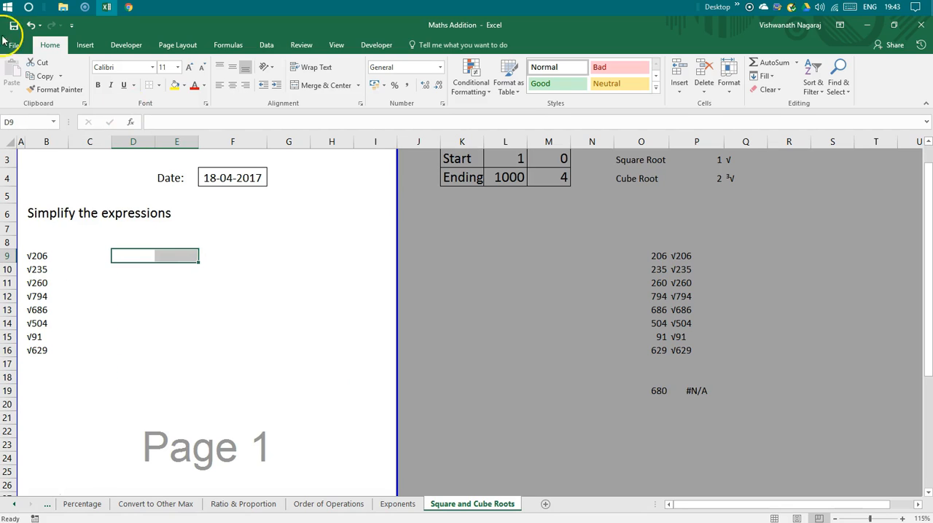
pyautogui.click(158, 86)
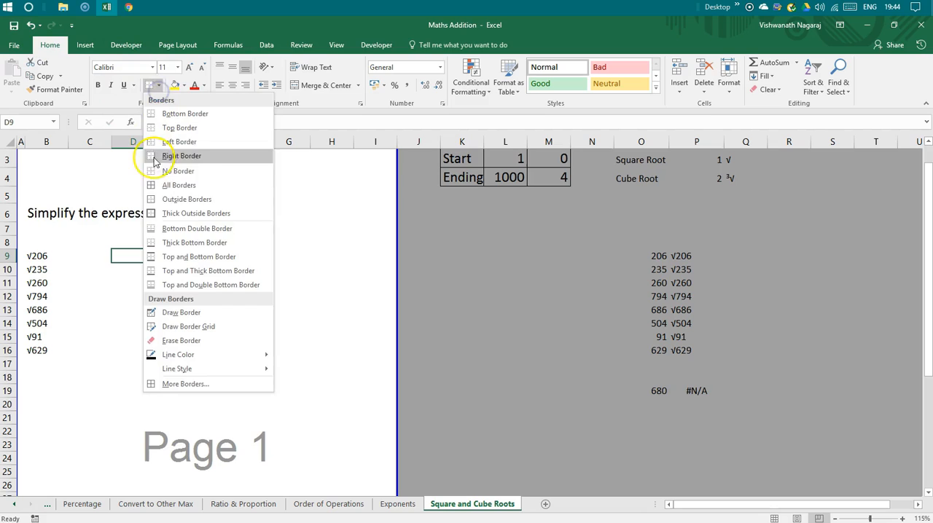
pyautogui.click(145, 197)
pyautogui.click(125, 366)
pyautogui.moveTo(131, 256); pyautogui.dragTo(174, 256)
pyautogui.click(321, 85)
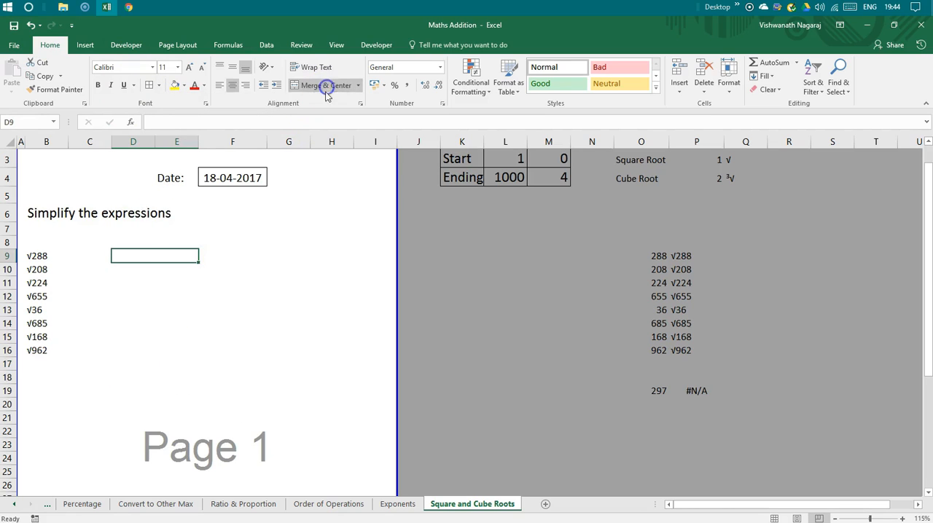
# Move the root expressions from B9:B16 into column C, starting at C9.
pyautogui.click(158, 362)
pyautogui.moveTo(40, 257); pyautogui.dragTo(38, 348)
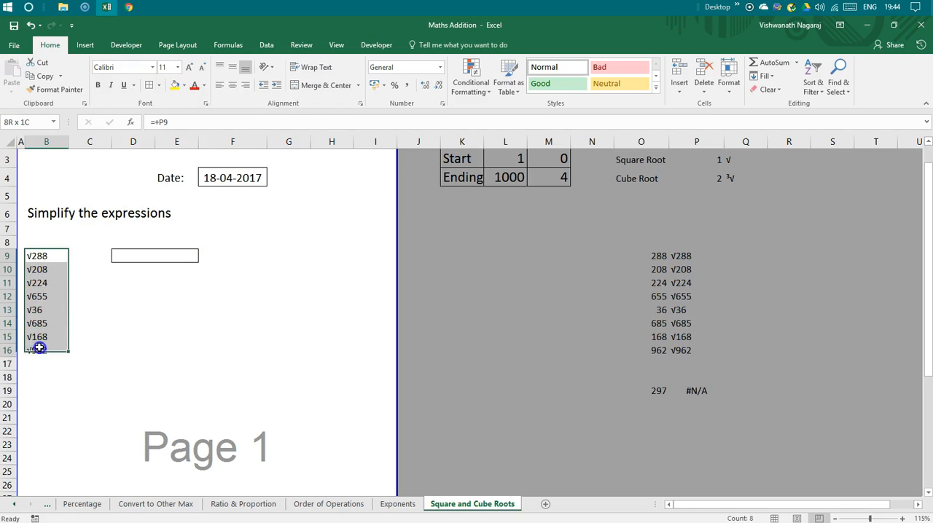
pyautogui.moveTo(64, 252); pyautogui.dragTo(89, 255)
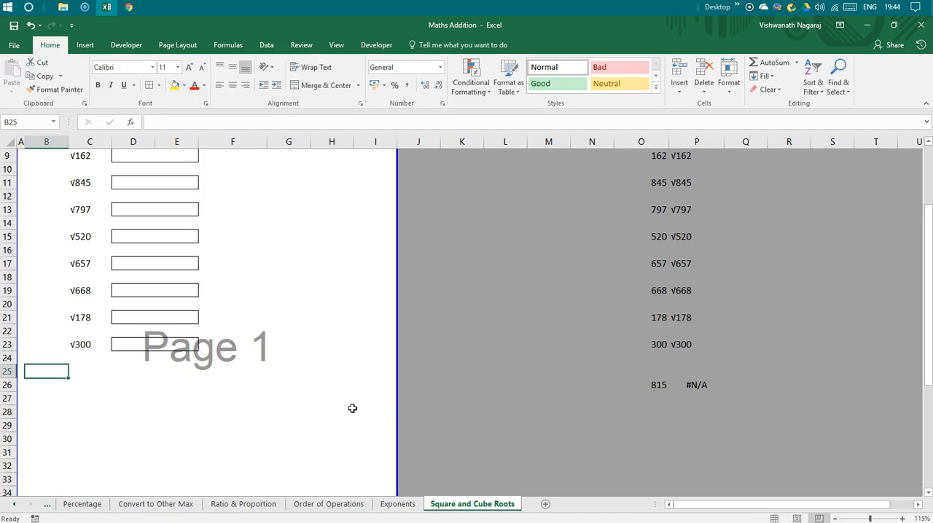
# Copy the symbol-and-number formula from P23 into P26.
pyautogui.hotkey('ctrl', 'Right')
pyautogui.hotkey('ctrl', 'Left')
pyautogui.press('Down')
pyautogui.hotkey('ctrl', 'Right')
pyautogui.press('Right')
pyautogui.press('Up')
pyautogui.press('Up')
pyautogui.press('Up')
pyautogui.hotkey('ctrl', 'c')
pyautogui.press('Down')
pyautogui.press('Down')
pyautogui.press('Down')
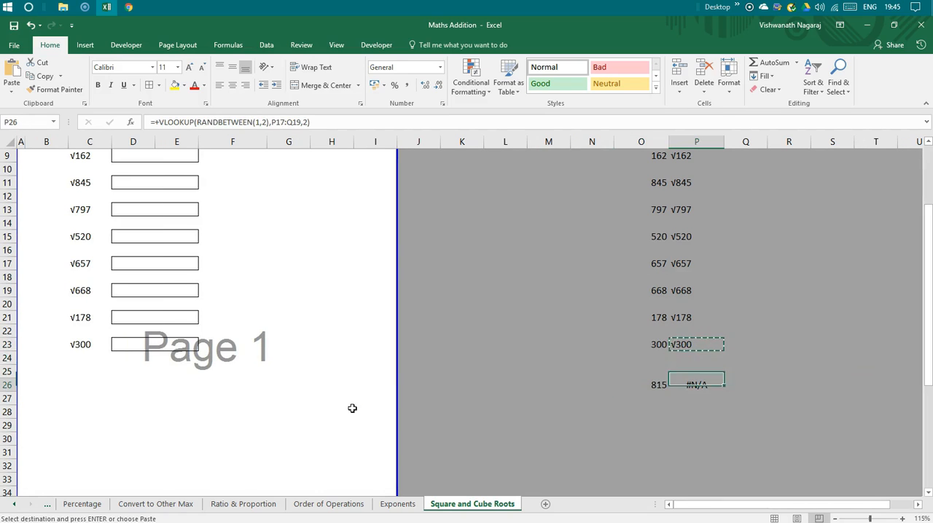
pyautogui.hotkey('ctrl', 'v')
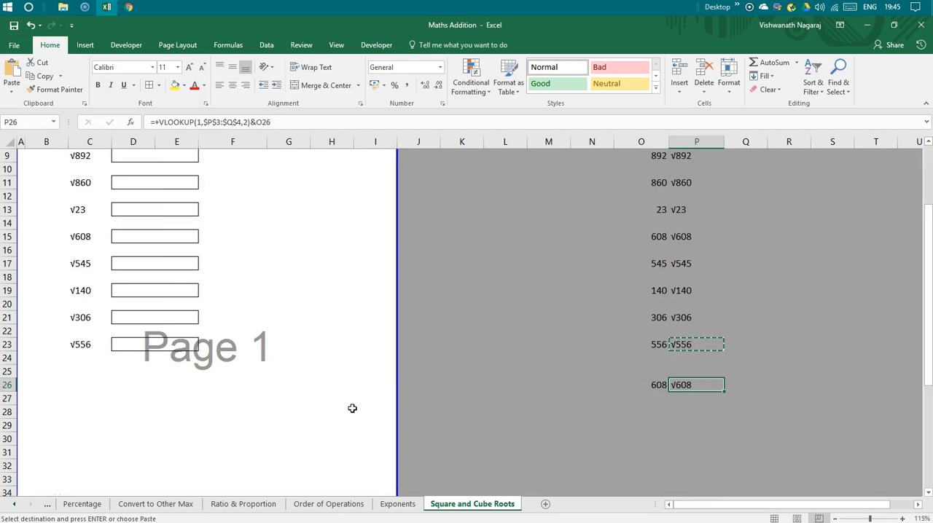
# Set the lookup value in the P26 VLOOKUP formula to 2 to produce the cube root symbol.
pyautogui.press('F2')
pyautogui.press('Left')
pyautogui.press('Left')
pyautogui.press('Left')
pyautogui.press('Left')
pyautogui.press('Left')
pyautogui.press('Left')
pyautogui.press('Left')
pyautogui.press('Left')
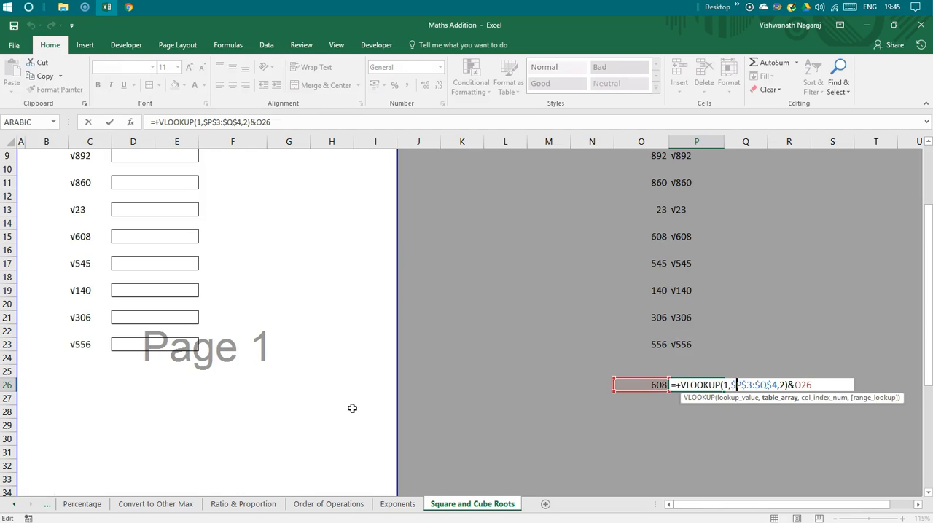
pyautogui.write('2')
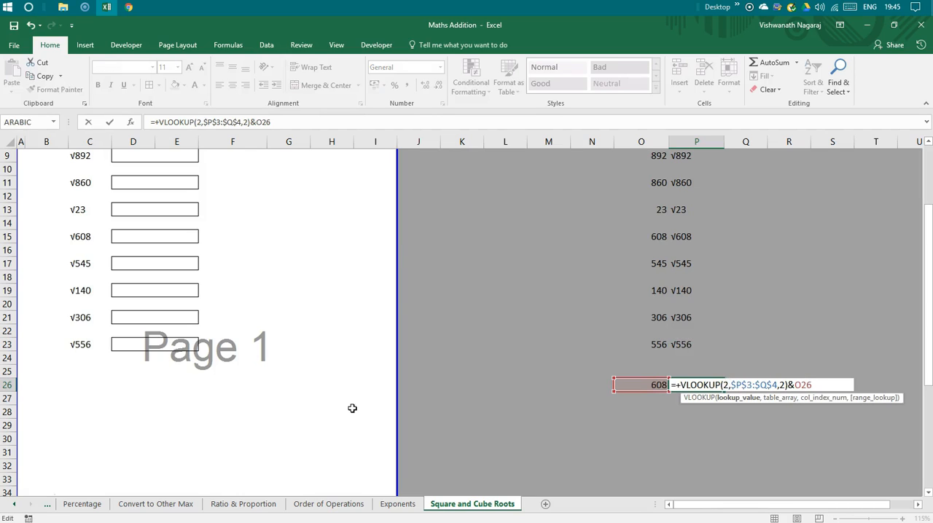
pyautogui.press('Return')
# Link worksheet cell C26 to the cube root expression in P26 with the formula +P26.
pyautogui.press('Up')
pyautogui.press('Left')
pyautogui.press('Home')
pyautogui.press('Right')
pyautogui.press('Right')
pyautogui.write('+')
pyautogui.press('Right')
pyautogui.hotkey('ctrl', 'Right')
pyautogui.press('Right')
pyautogui.press('Left')
# Copy the bordered answer box from D23 to D26 beside the cube root expression.
pyautogui.press('Right')
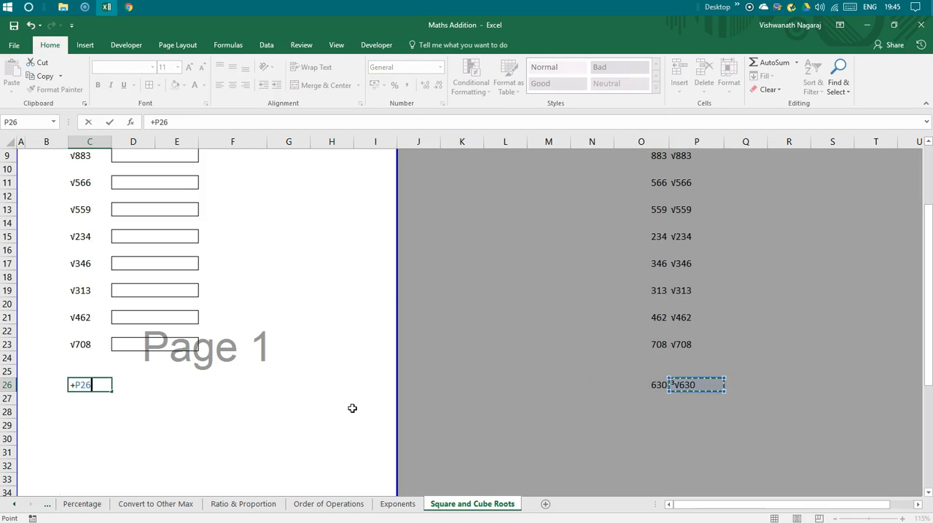
pyautogui.press('Return')
pyautogui.press('Up')
pyautogui.press('Up')
pyautogui.press('Up')
pyautogui.press('Up')
pyautogui.press('Right')
pyautogui.hotkey('ctrl', 'c')
pyautogui.press('Down')
pyautogui.press('Down')
pyautogui.press('Down')
pyautogui.hotkey('ctrl', 'v')
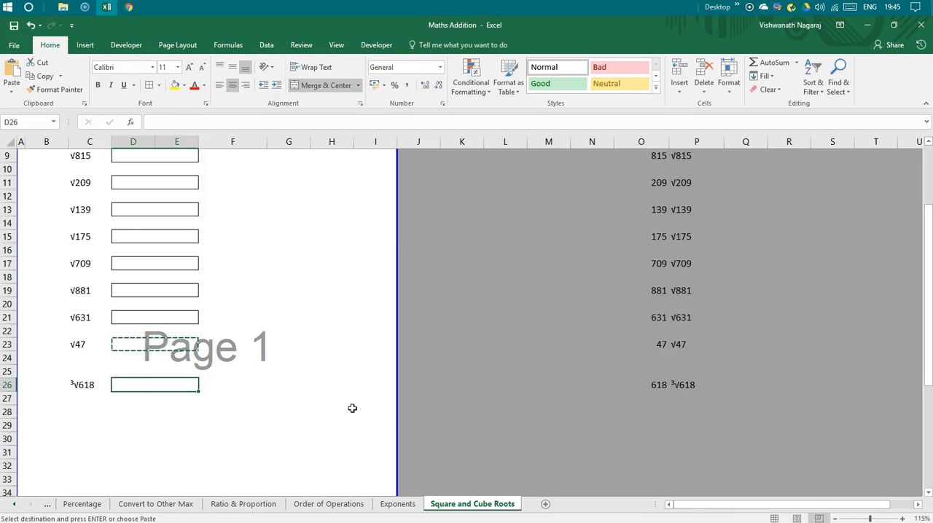
# Copy the random number and cube root formulas in O26:P26 to every second row from row 28 to row 36.
pyautogui.press('End')
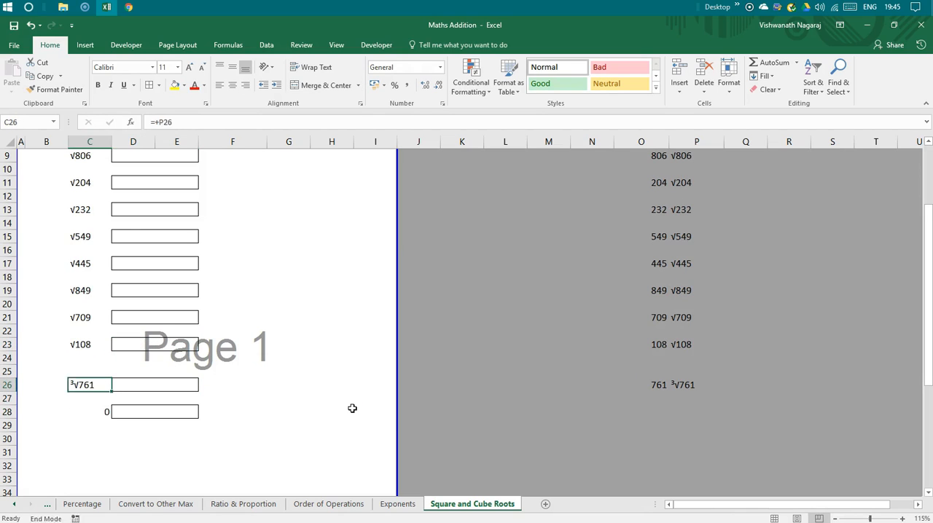
pyautogui.press('Right')
pyautogui.hotkey('shift', 'Right')
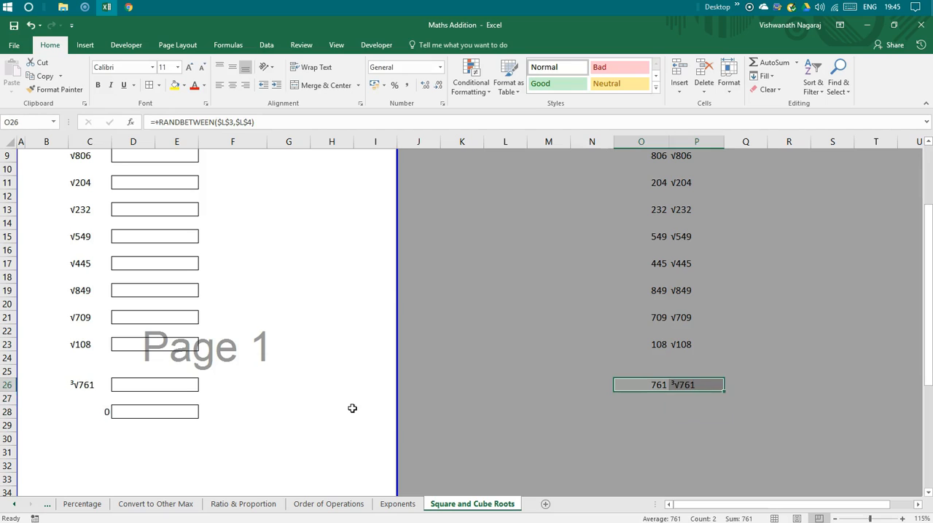
pyautogui.hotkey('ctrl', 'c')
pyautogui.press('Down')
pyautogui.press('Down')
pyautogui.hotkey('ctrl', 'v')
pyautogui.press('Down')
pyautogui.press('Down')
pyautogui.hotkey('ctrl', 'v')
pyautogui.press('Down')
pyautogui.press('Down')
pyautogui.hotkey('ctrl', 'v')
pyautogui.press('Down')
pyautogui.press('Down')
pyautogui.hotkey('ctrl', 'v')
# Try to copy the cube root expression and answer box in row 28 to C30.
pyautogui.press('Down')
pyautogui.press('Down')
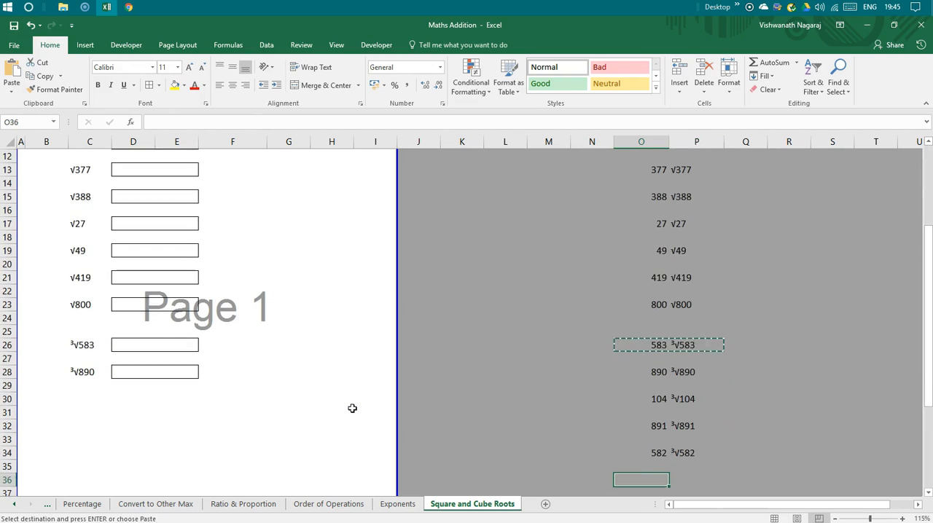
pyautogui.hotkey('ctrl', 'v')
pyautogui.press('Down')
pyautogui.press('Up')
pyautogui.hotkey('ctrl', 'Left')
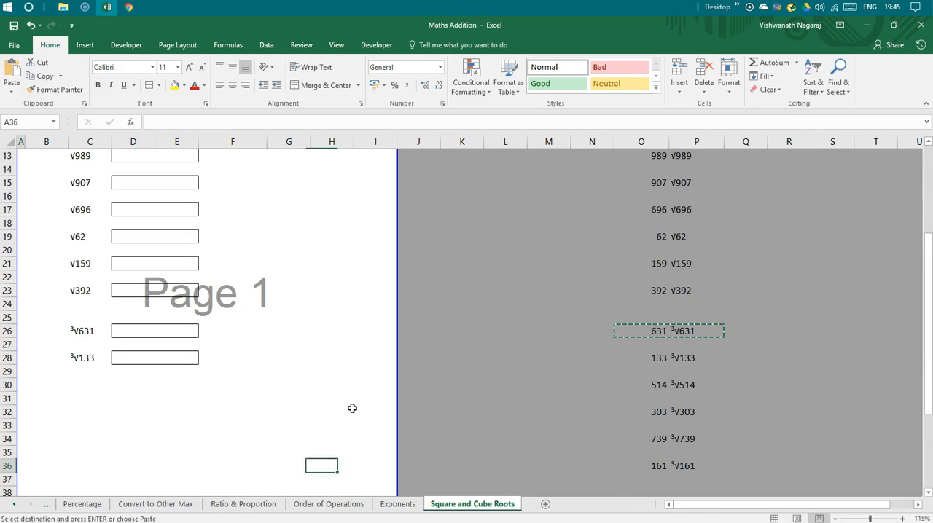
pyautogui.press('Right')
pyautogui.hotkey('ctrl', 'Up')
pyautogui.hotkey('shift', 'Right')
pyautogui.hotkey('ctrl', 'c')
pyautogui.press('Down')
pyautogui.press('Down')
pyautogui.hotkey('ctrl', 'v')
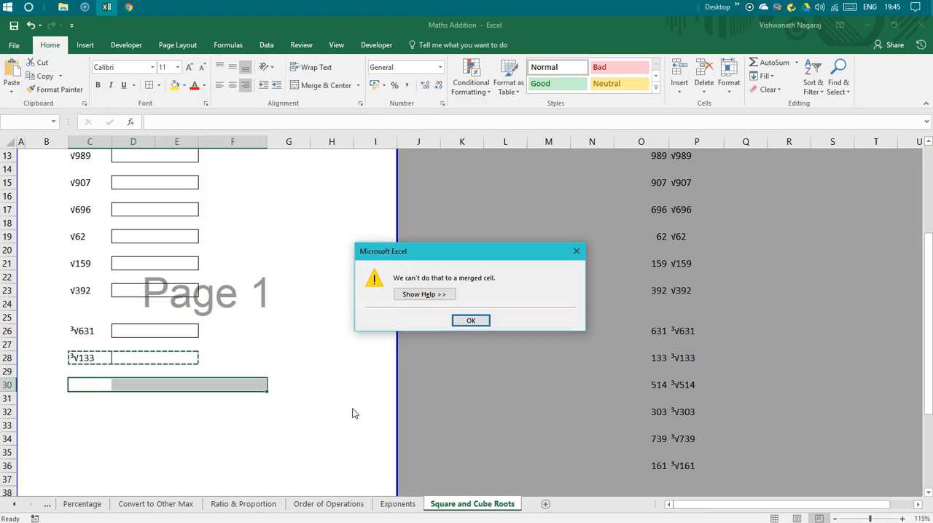
pyautogui.press('Escape')
pyautogui.press('Escape')
# Unmerge the merged cells E30:F30 and E32:F32.
pyautogui.press('Down')
pyautogui.press('Up')
pyautogui.press('Right')
pyautogui.press('Right')
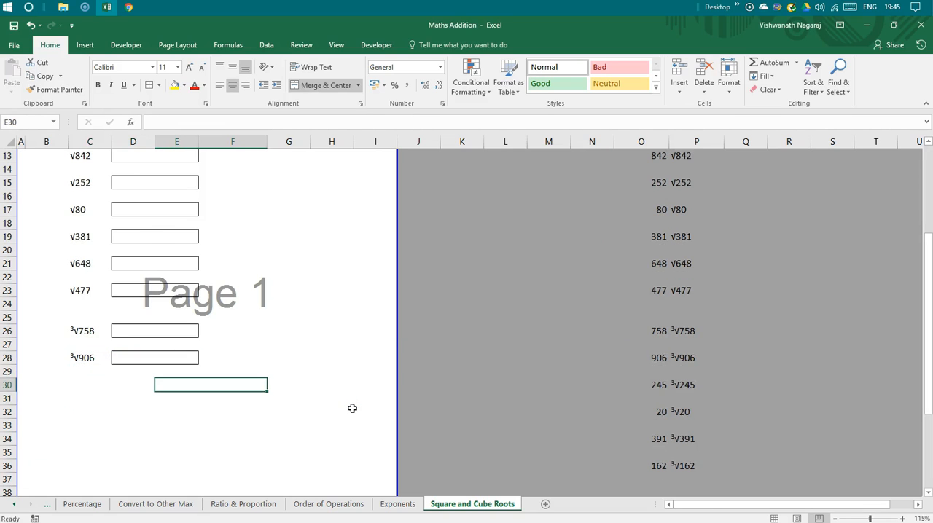
pyautogui.click(332, 85)
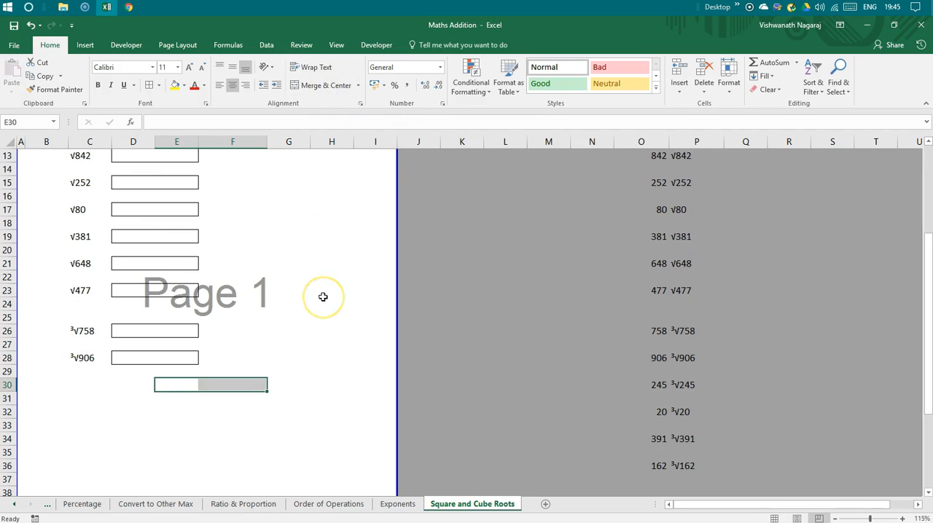
pyautogui.press('Down')
pyautogui.press('Down')
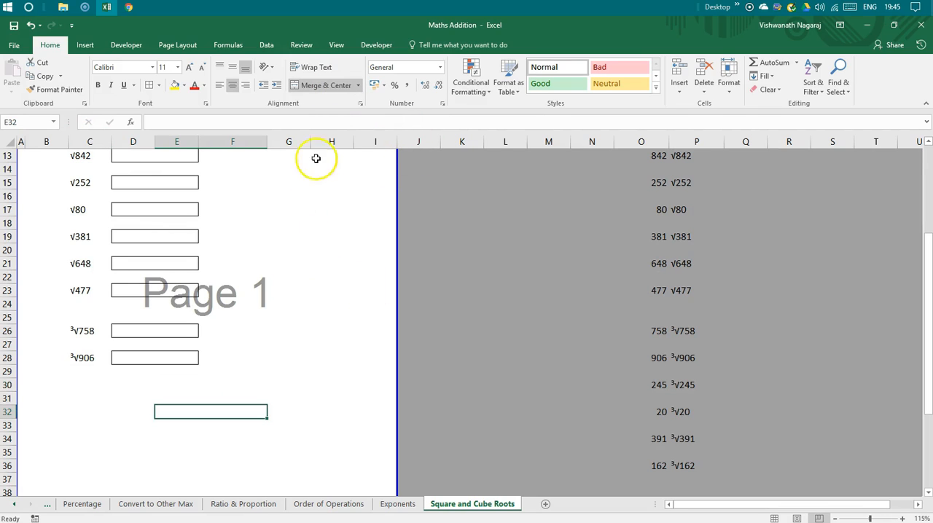
pyautogui.click(323, 88)
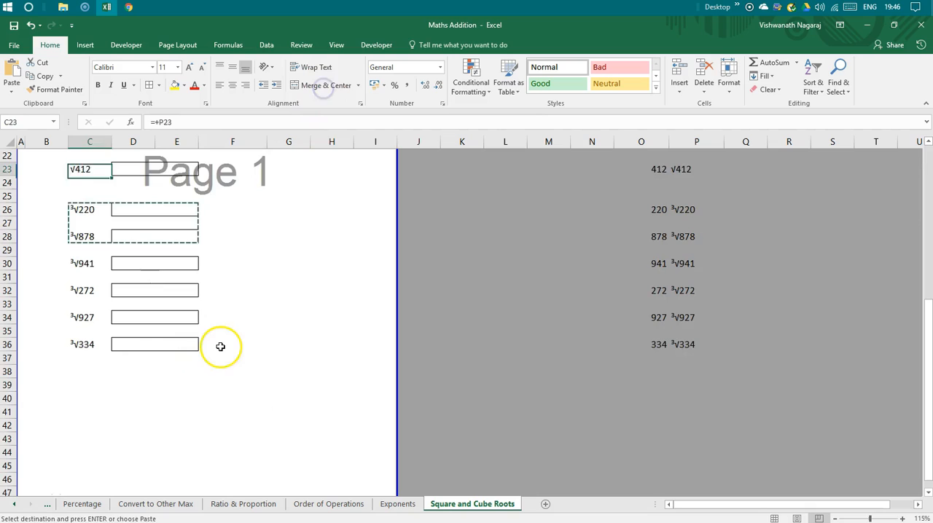
# Review the spacing and length of the square root and cube root lists down to row 36.
pyautogui.press('Up')
pyautogui.press('Up')
pyautogui.press('Up')
pyautogui.press('Up')
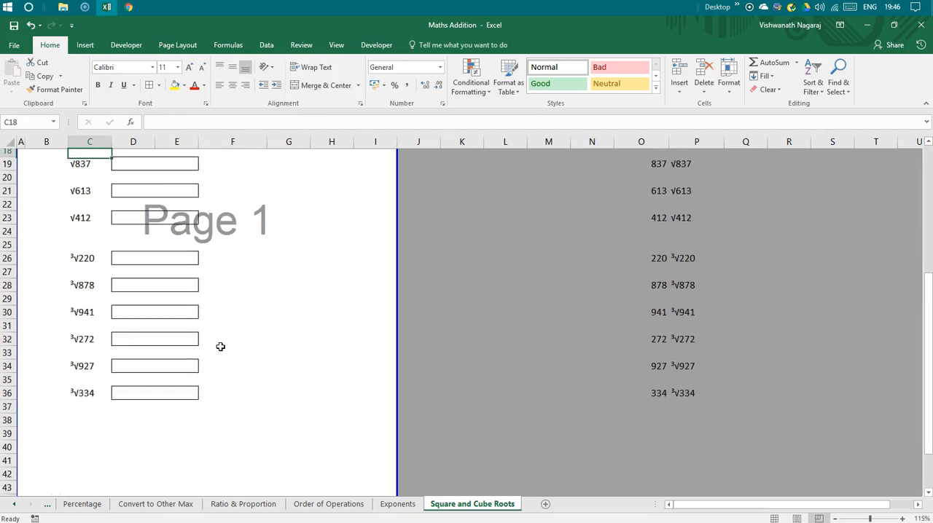
pyautogui.press('Up')
pyautogui.press('Up')
pyautogui.press('Up')
pyautogui.press('Down')
pyautogui.press('Down')
pyautogui.press('Down')
pyautogui.press('Down')
pyautogui.press('Down')
pyautogui.press('Down')
pyautogui.press('Down')
pyautogui.press('Down')
pyautogui.press('Down')
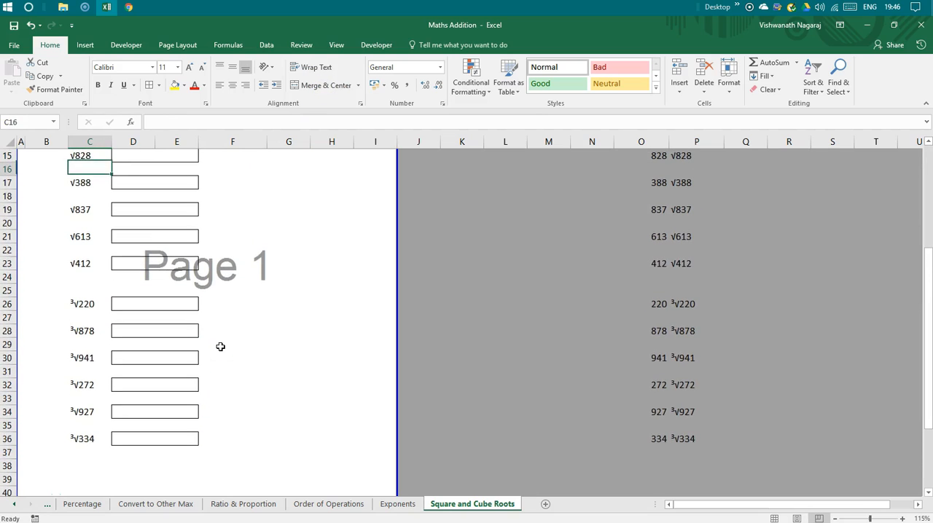
pyautogui.press('Down')
pyautogui.press('Down')
pyautogui.press('Down')
pyautogui.press('Down')
pyautogui.press('Down')
pyautogui.press('Down')
pyautogui.press('Down')
pyautogui.press('Down')
pyautogui.press('Down')
pyautogui.press('Down')
pyautogui.press('Up')
pyautogui.press('Up')
pyautogui.press('Up')
pyautogui.press('Up')
pyautogui.press('Up')
pyautogui.press('Up')
pyautogui.press('Up')
pyautogui.press('Up')
pyautogui.press('Up')
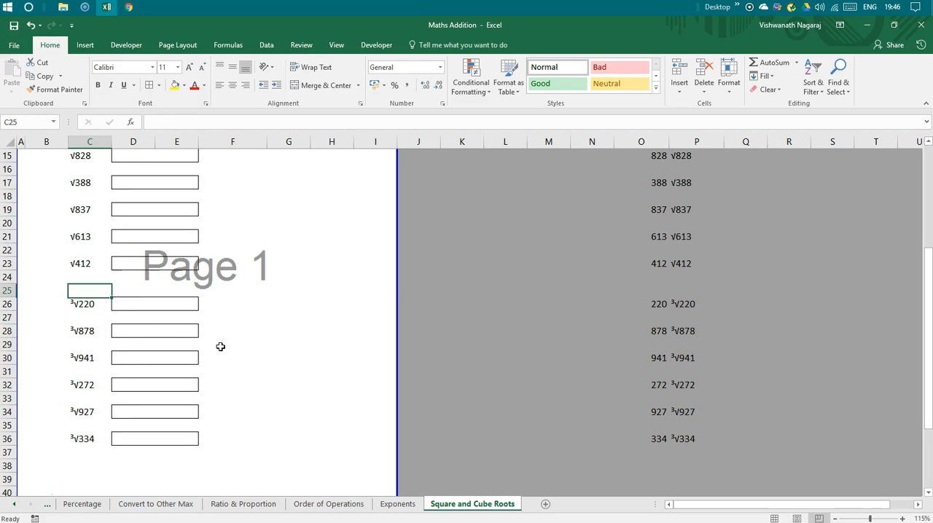
# Delete the last square root row, row 23, and the blank row that takes its place.
pyautogui.rightClick(10, 268)
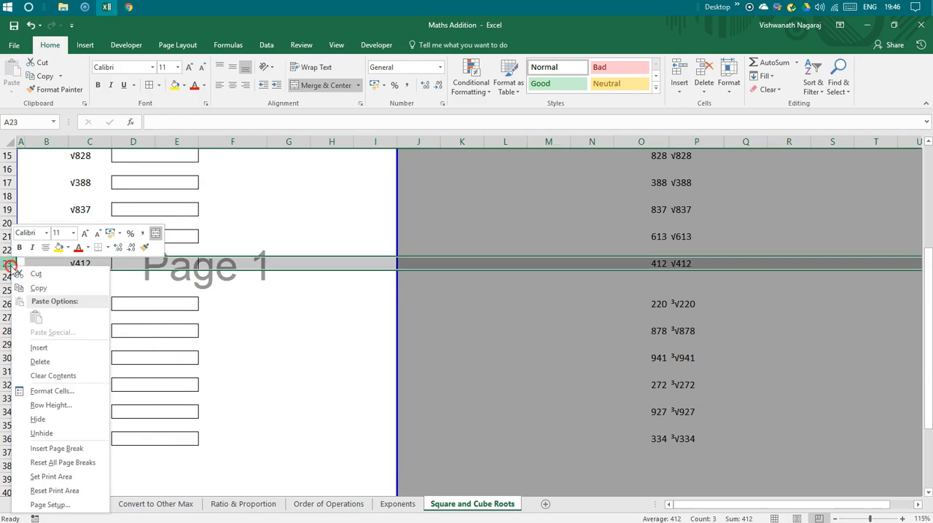
pyautogui.click(67, 362)
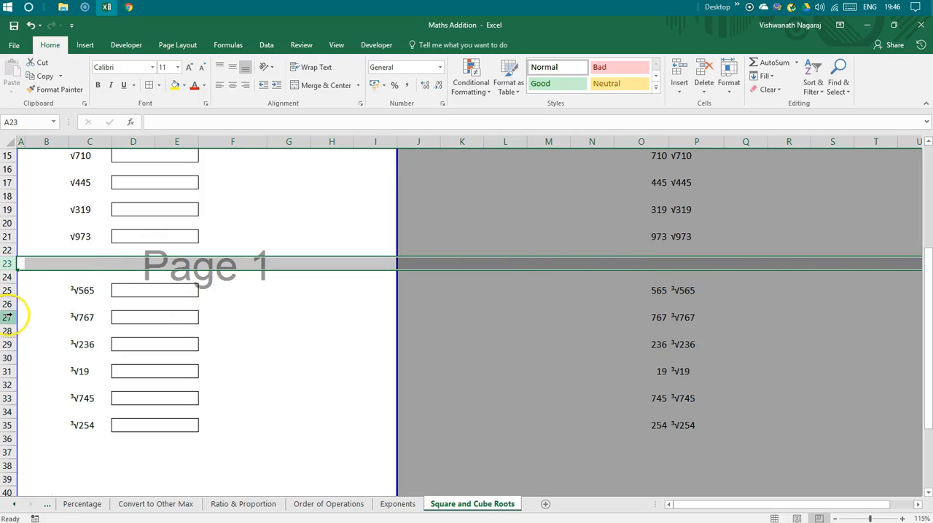
pyautogui.rightClick(11, 263)
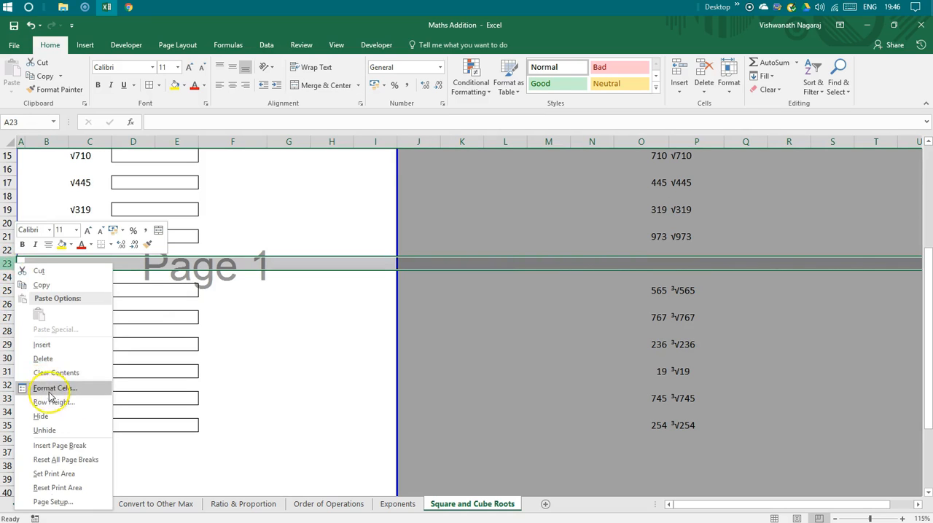
pyautogui.click(54, 360)
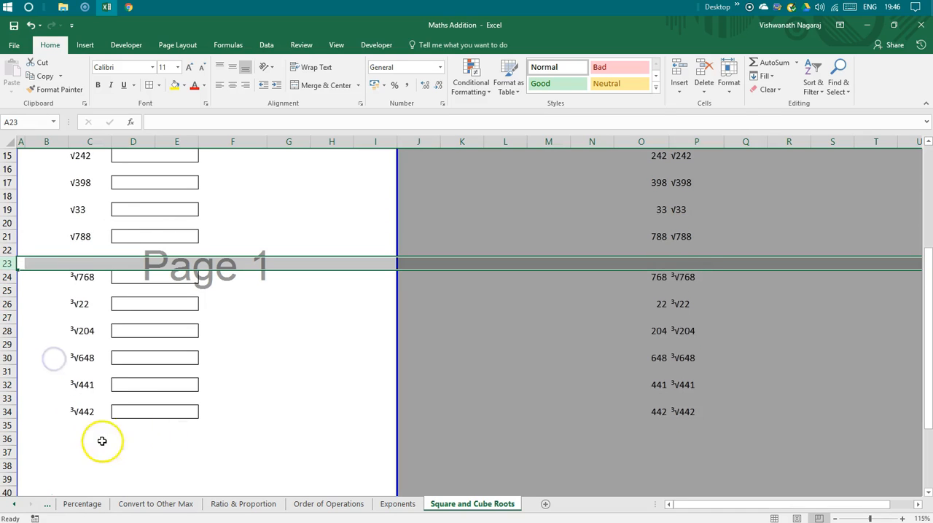
# Delete row 34, which holds the last cube root expression.
pyautogui.rightClick(7, 412)
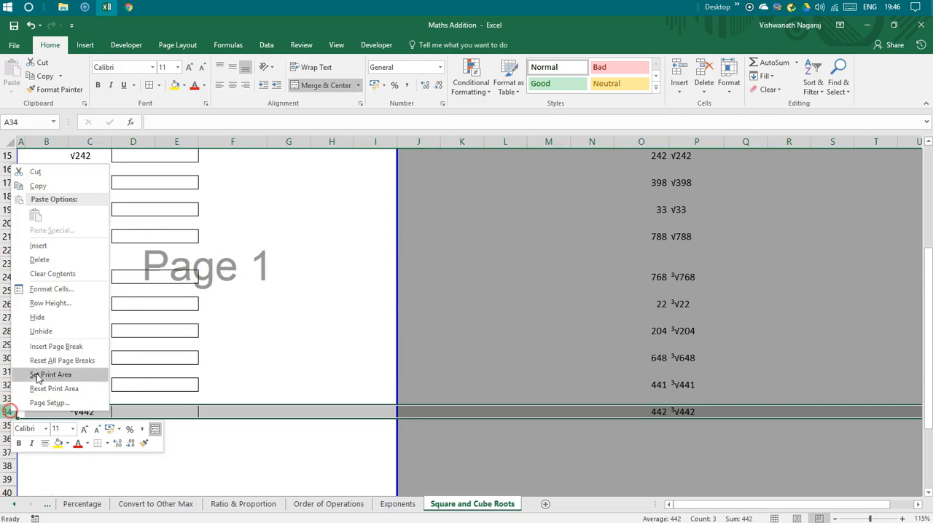
pyautogui.click(63, 261)
pyautogui.click(146, 434)
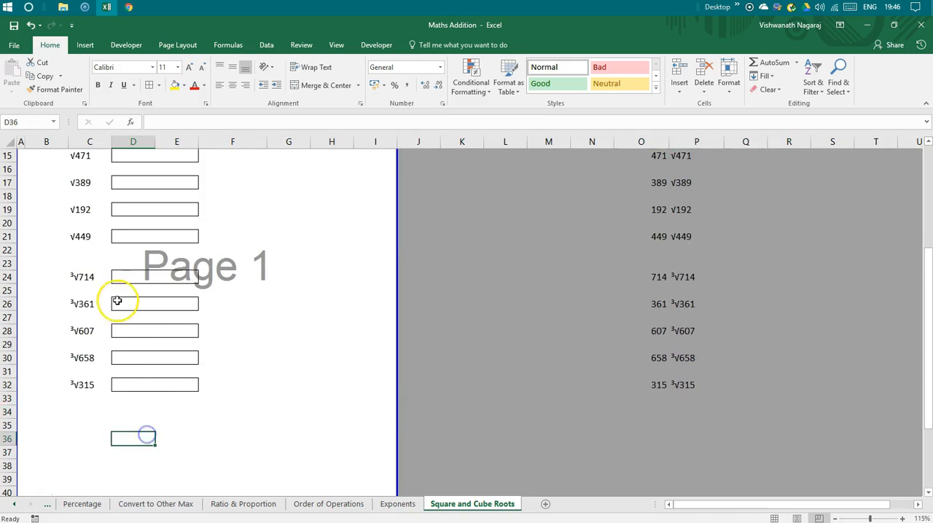
# Delete row 21, which holds the last square root expression.
pyautogui.scroll(2, 119, 302)
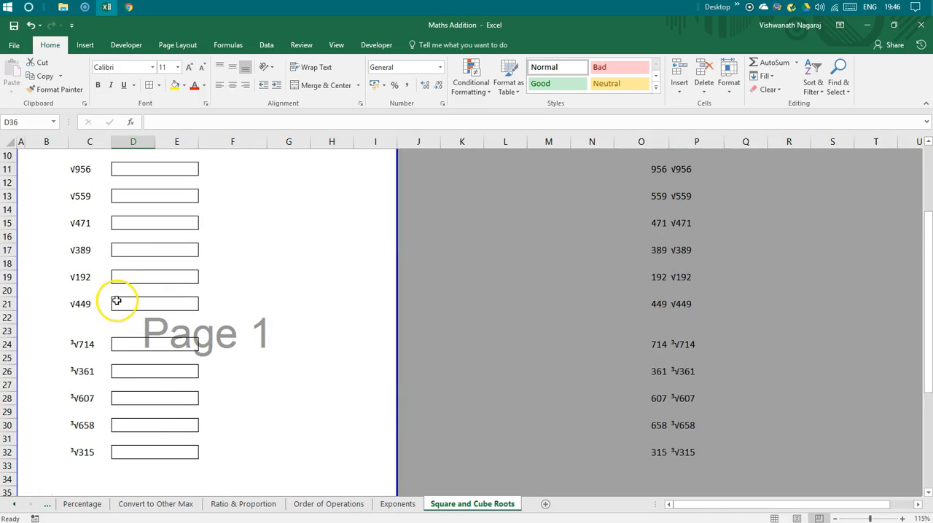
pyautogui.rightClick(7, 304)
pyautogui.click(60, 152)
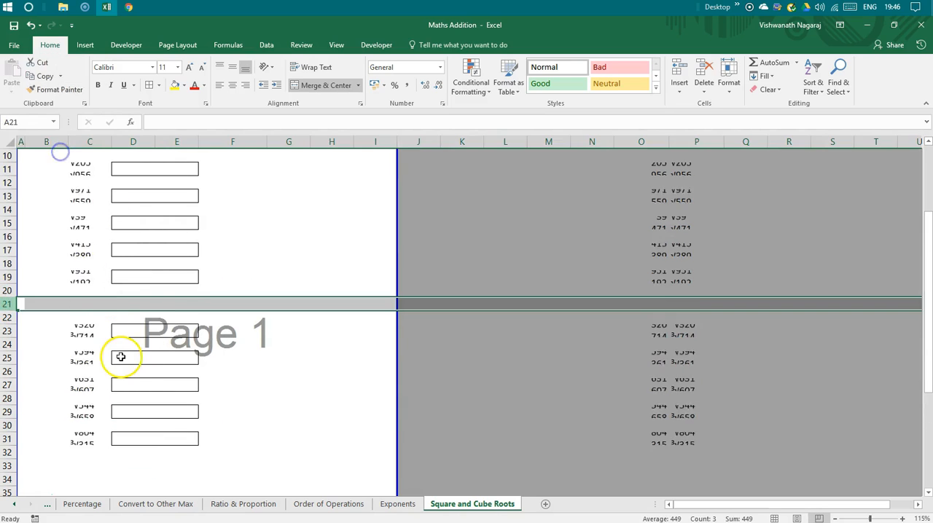
pyautogui.click(120, 355)
# Delete the square root row at row 19 to shorten the list to five expressions.
pyautogui.scroll(2, 115, 348)
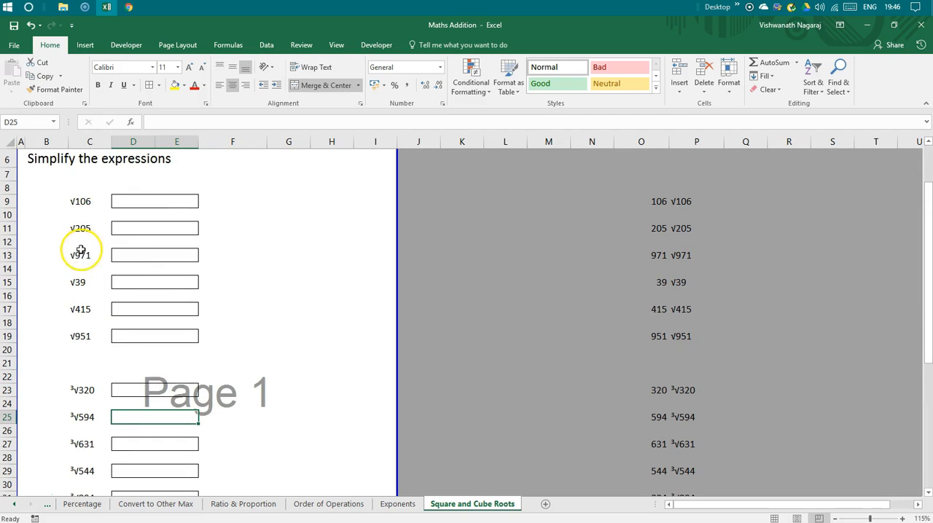
pyautogui.click(8, 337)
pyautogui.rightClick(8, 337)
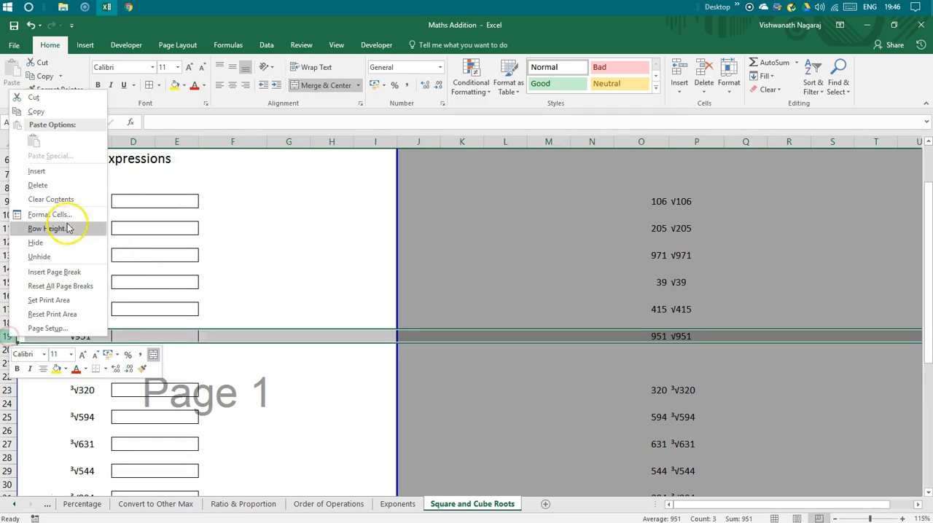
pyautogui.click(68, 186)
pyautogui.click(167, 348)
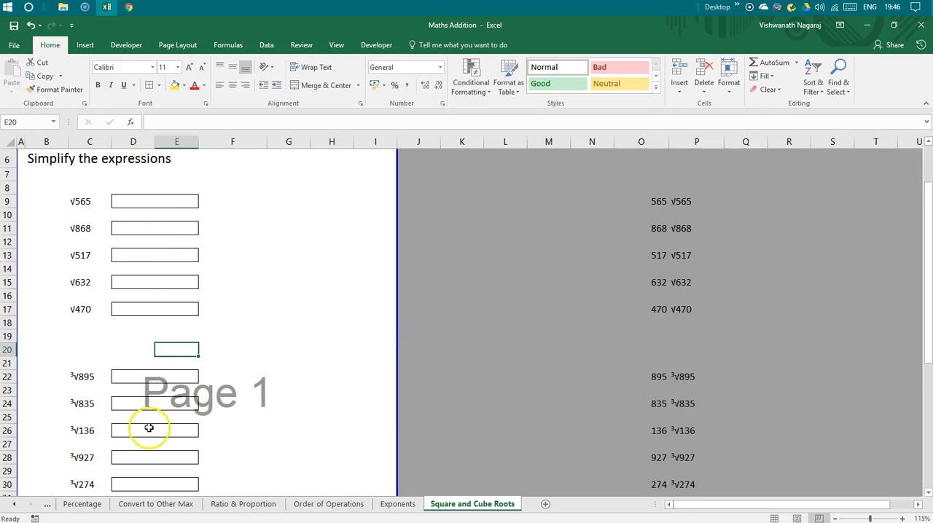
# Delete the blank row 20 between the square root and cube root lists.
pyautogui.scroll(-3, 146, 427)
pyautogui.scroll(-1, 129, 408)
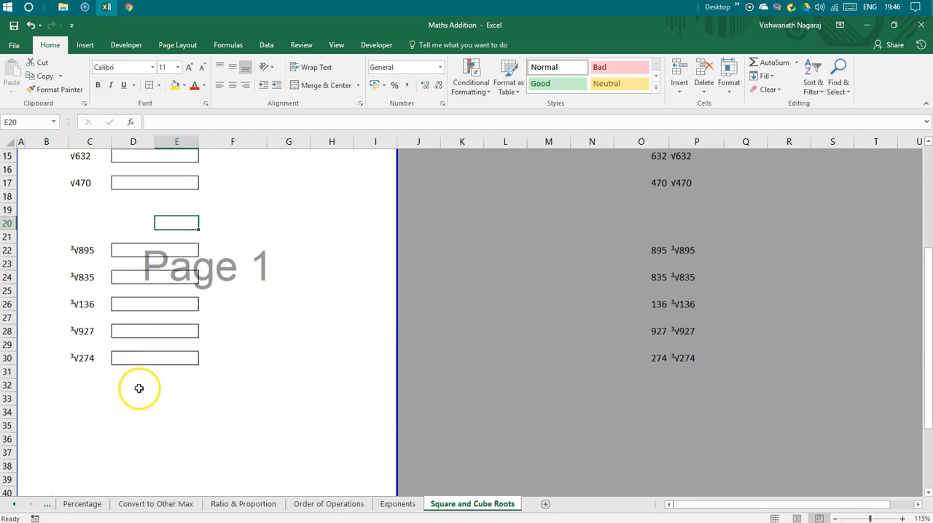
pyautogui.click(147, 359)
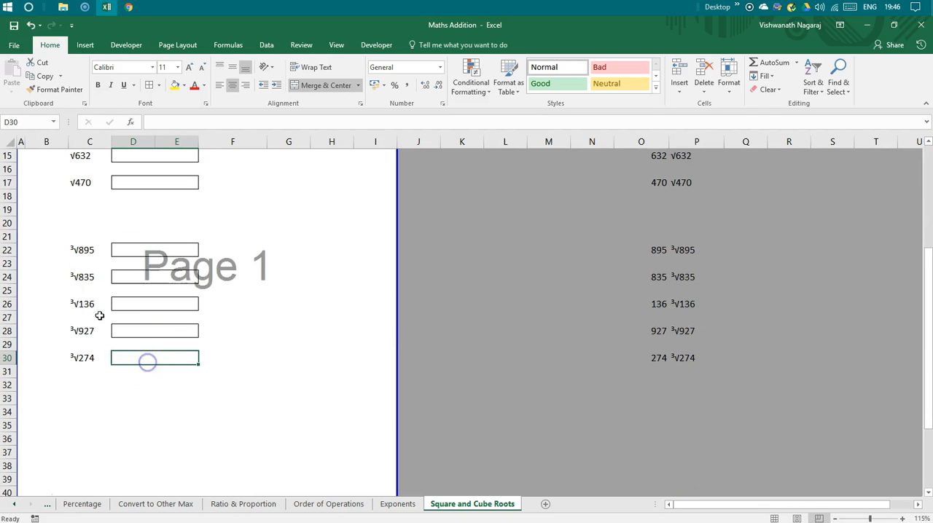
pyautogui.click(8, 222)
pyautogui.rightClick(7, 222)
pyautogui.click(36, 325)
pyautogui.click(150, 433)
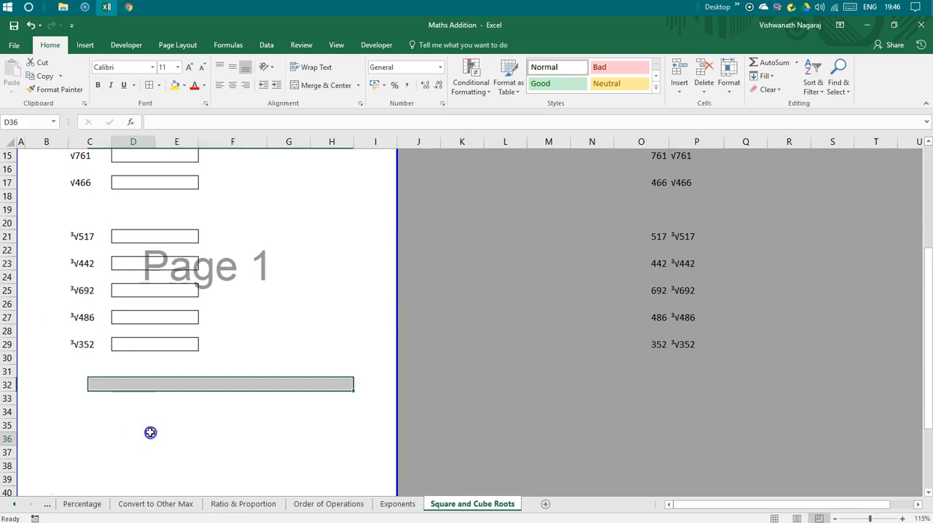
# Delete one more blank row at row 20 so the cube root list moves up to row 20.
pyautogui.rightClick(8, 222)
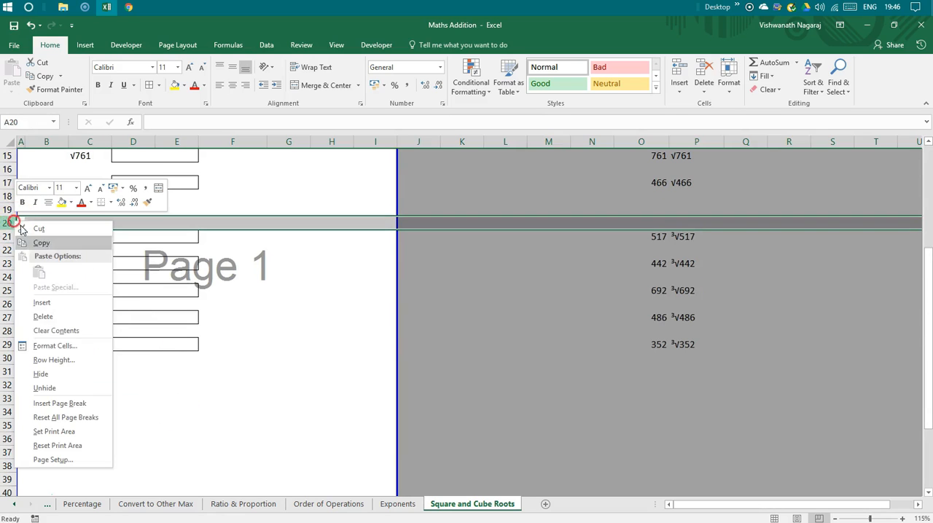
pyautogui.click(71, 317)
pyautogui.click(310, 390)
pyautogui.scroll(4, 314, 392)
pyautogui.scroll(-7, 315, 393)
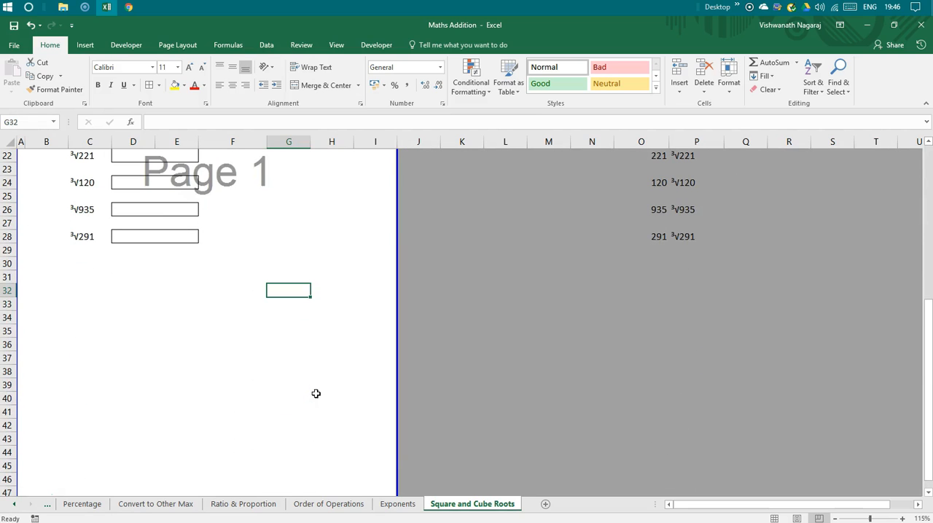
pyautogui.scroll(3, 316, 394)
pyautogui.scroll(-1, 315, 393)
# Copy the last cube root's random number and expression from O28:P28 to N30:O30.
pyautogui.moveTo(641, 317); pyautogui.dragTo(696, 317)
pyautogui.hotkey('ctrl', 'c')
pyautogui.press('Down')
pyautogui.press('Down')
pyautogui.press('Down')
pyautogui.press('Left')
pyautogui.press('Up')
pyautogui.hotkey('ctrl', 'v')
# Paste the copied number and expression pair into Q30:R30 as well.
pyautogui.press('Right')
pyautogui.press('Right')
pyautogui.press('Right')
pyautogui.press('Left')
pyautogui.press('Left')
pyautogui.press('Right')
pyautogui.press('Right')
pyautogui.hotkey('ctrl', 'v')
pyautogui.press('Left')
pyautogui.press('Left')
pyautogui.press('Left')
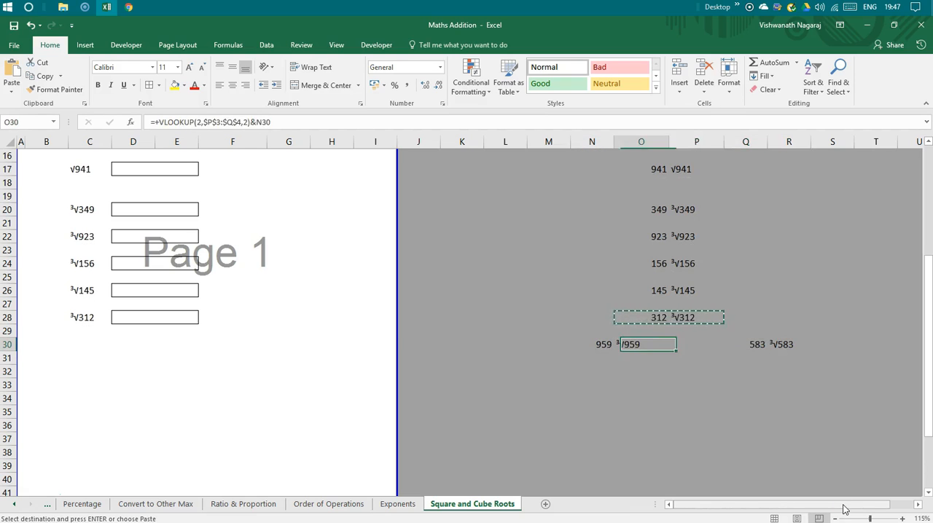
pyautogui.hotkey('shift', 'Right')
pyautogui.hotkey('shift', 'Right')
pyautogui.hotkey('shift', 'Right')
pyautogui.hotkey('shift', 'Right')
pyautogui.hotkey('ctrl', 'c')
pyautogui.press('Down')
pyautogui.press('Down')
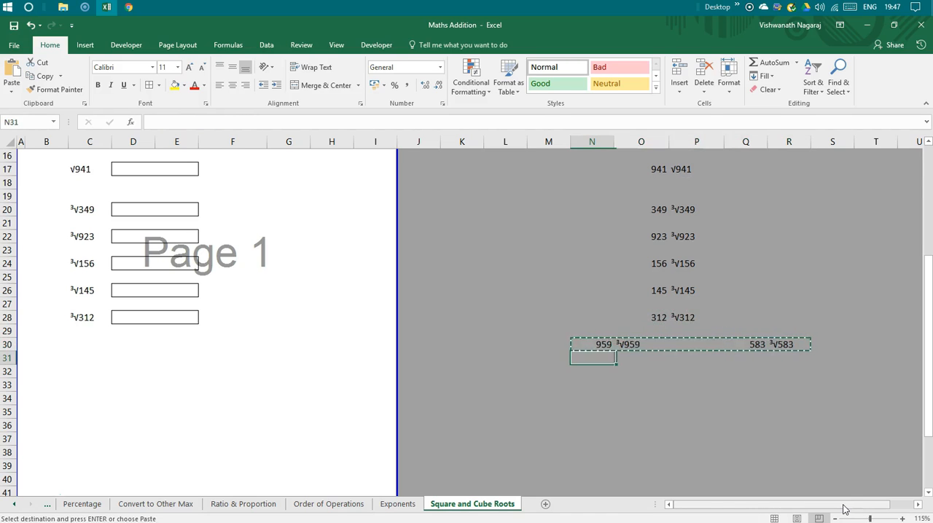
pyautogui.press('Up')
pyautogui.press('Up')
pyautogui.press('Escape')
# Replace the lookup value 2 in the O30 VLOOKUP formula with RANDBETWEEN(1,2) so the root type is random.
pyautogui.press('Right')
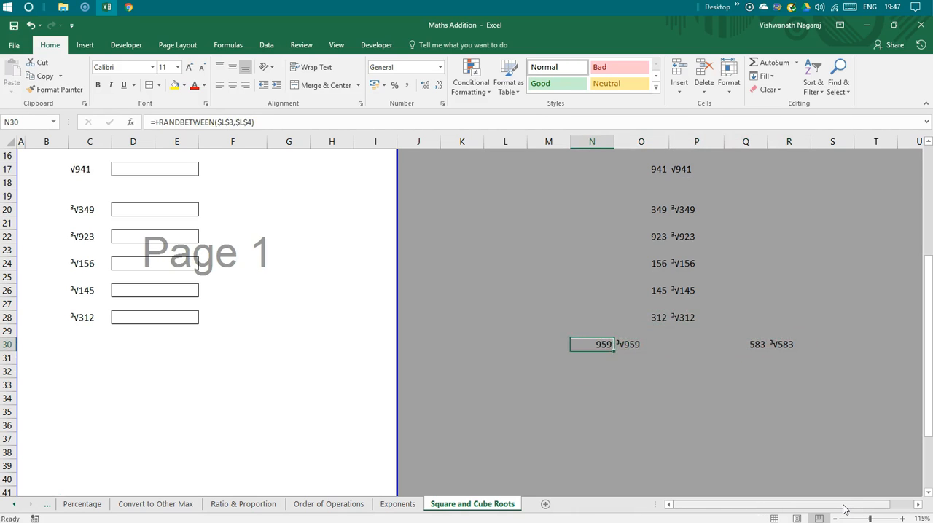
pyautogui.press('F2')
pyautogui.press('Right')
pyautogui.press('Right')
pyautogui.press('Right')
pyautogui.press('Right')
pyautogui.press('Right')
pyautogui.press('Right')
pyautogui.press('Right')
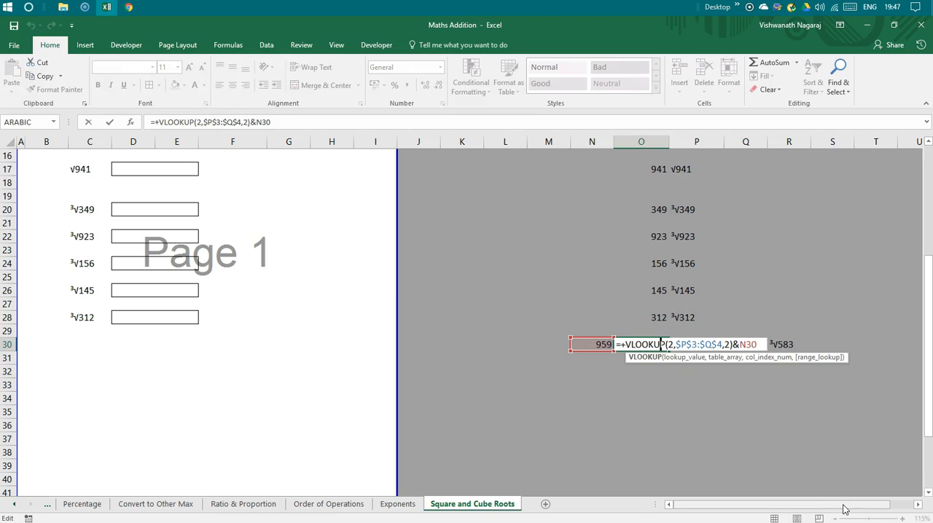
pyautogui.press('Right')
pyautogui.press('Delete')
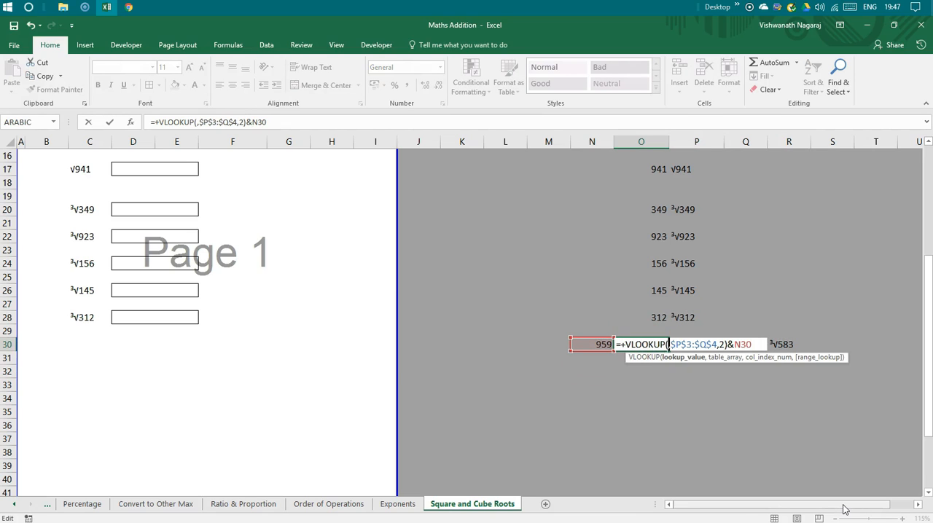
pyautogui.write('RANDBETWEEN(')
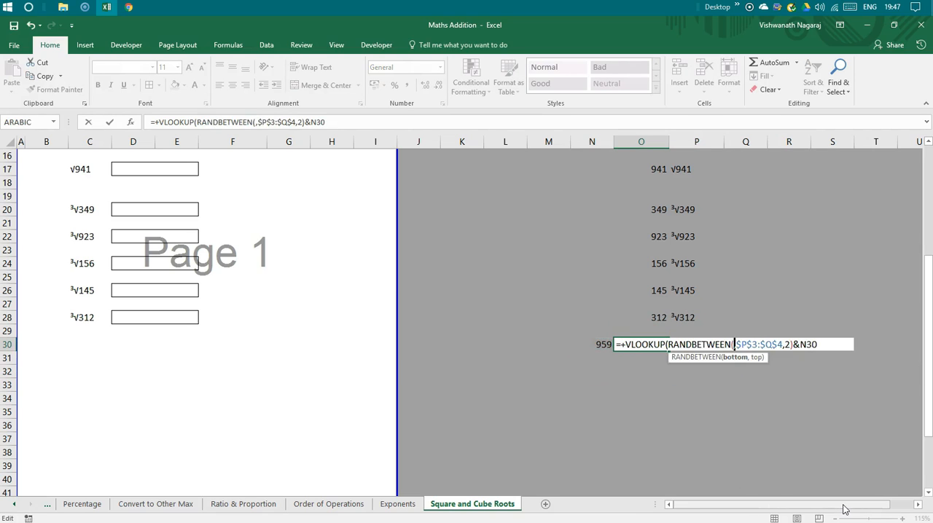
pyautogui.write('1,2)')
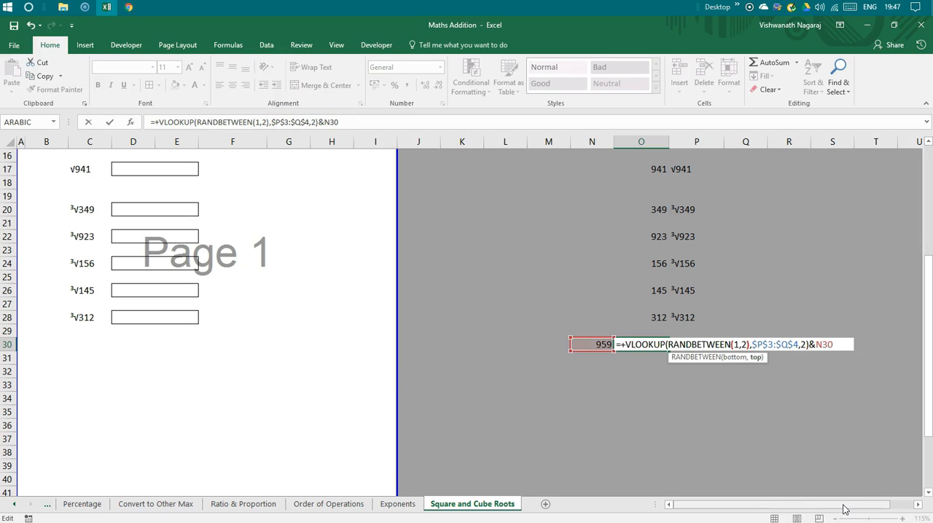
pyautogui.press('Right')
pyautogui.press('Return')
# Copy the random-type number and expression from N30:O30 over the pair in Q30:R30.
pyautogui.press('Up')
pyautogui.press('Left')
pyautogui.press('Right')
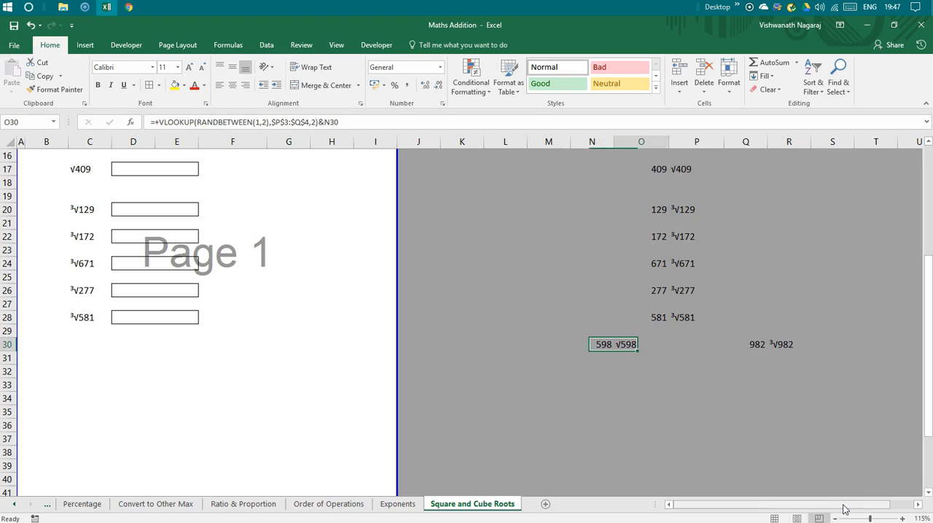
pyautogui.press('Left')
pyautogui.hotkey('shift', 'Right')
pyautogui.hotkey('ctrl', 'c')
pyautogui.press('Right')
pyautogui.press('Right')
pyautogui.press('Right')
pyautogui.hotkey('ctrl', 'v')
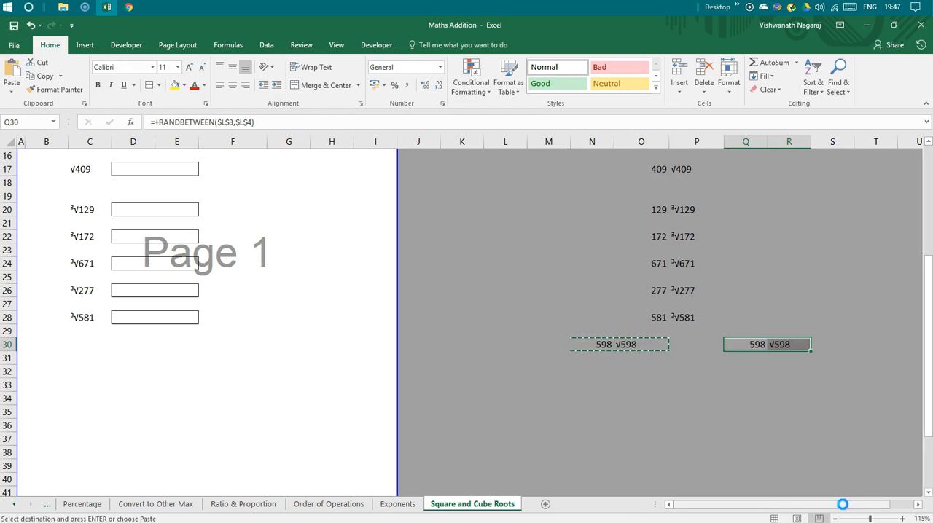
# Copy the two random expression pairs in N30:R30 to rows 32, 34 and 36.
pyautogui.press('Left')
pyautogui.press('Left')
pyautogui.press('Left')
pyautogui.hotkey('shift', 'Right')
pyautogui.hotkey('shift', 'Right')
pyautogui.hotkey('shift', 'Right')
pyautogui.hotkey('shift', 'Right')
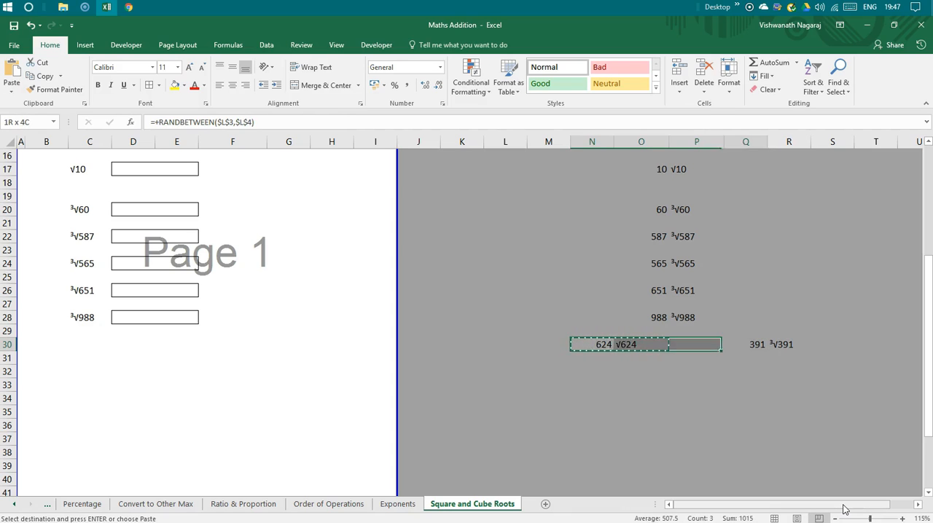
pyautogui.press('Down')
pyautogui.press('Down')
pyautogui.hotkey('ctrl', 'v')
pyautogui.press('Down')
pyautogui.press('Down')
pyautogui.hotkey('ctrl', 'v')
pyautogui.press('Down')
pyautogui.press('Down')
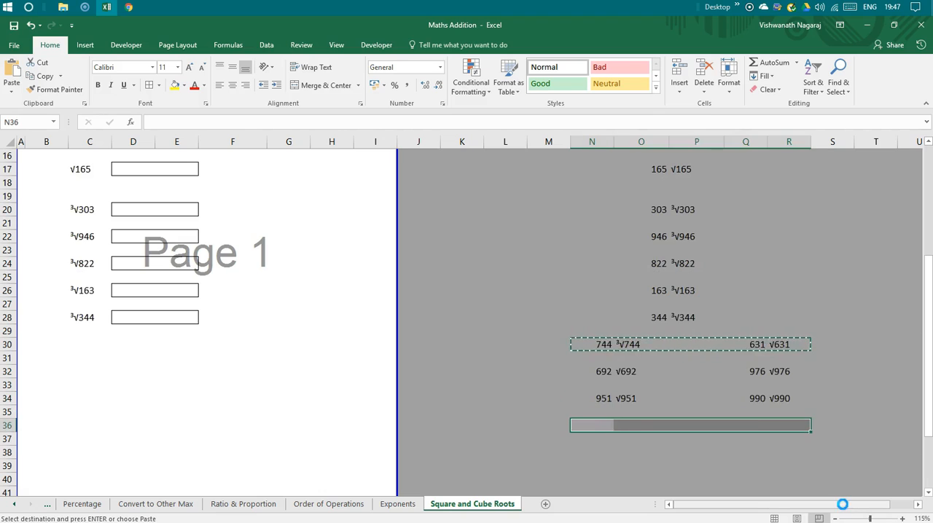
pyautogui.hotkey('ctrl', 'v')
# Link worksheet cell C30 to the random root expression in O30.
pyautogui.press('Up')
pyautogui.press('Up')
pyautogui.press('Up')
pyautogui.press('Up')
pyautogui.press('Up')
pyautogui.press('Up')
pyautogui.press('Home')
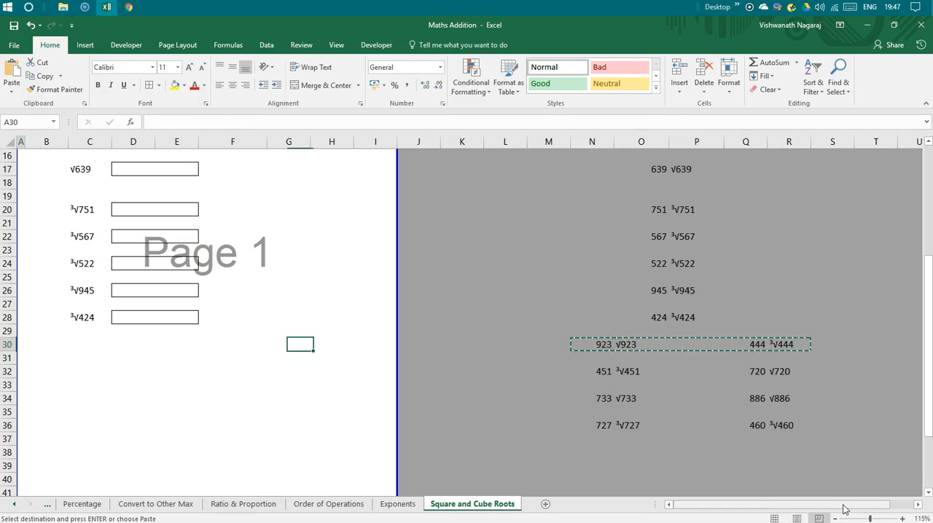
pyautogui.press('Right')
pyautogui.press('Right')
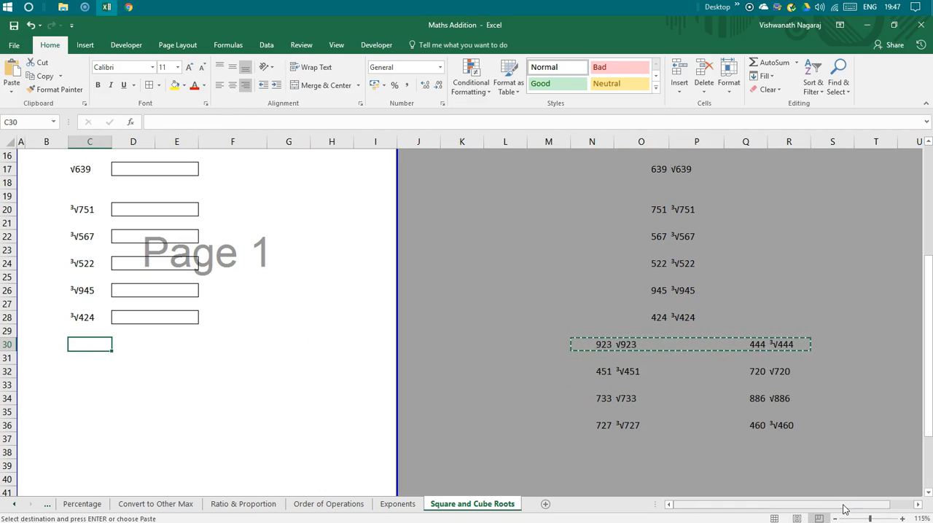
pyautogui.write('+')
pyautogui.press('Right')
pyautogui.press('Right')
pyautogui.press('Right')
pyautogui.press('Right')
pyautogui.press('Right')
pyautogui.press('Right')
pyautogui.press('Right')
pyautogui.press('Right')
pyautogui.press('Right')
pyautogui.press('Right')
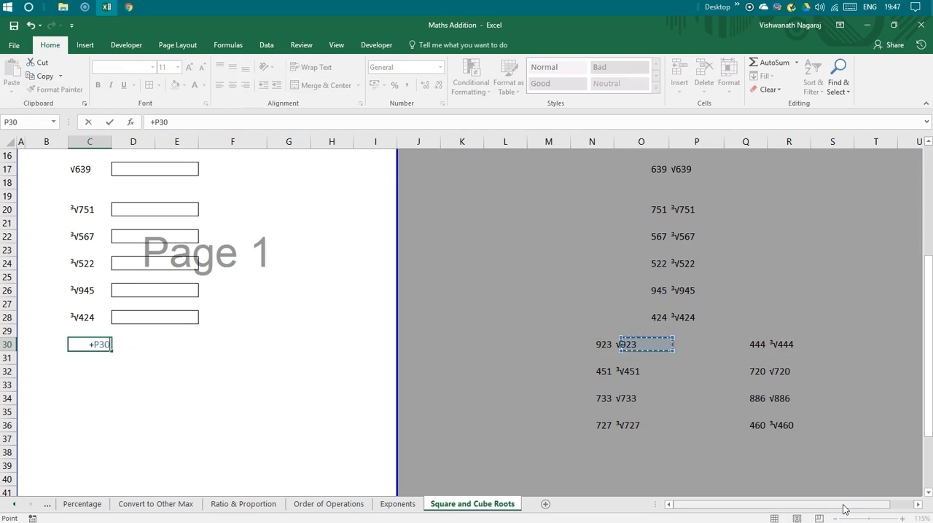
pyautogui.press('Return')
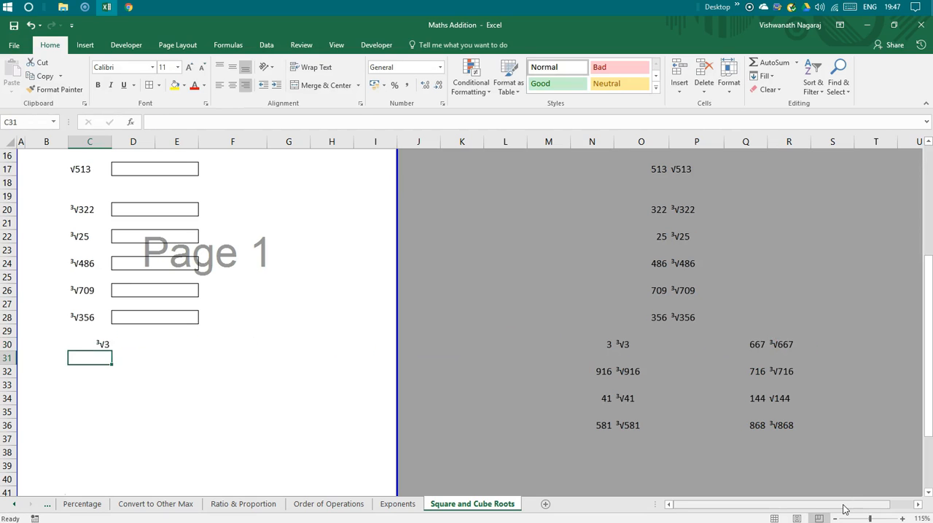
# Link worksheet cell F30 to the second random root expression in R30.
pyautogui.press('Up')
pyautogui.press('Right')
pyautogui.press('Right')
pyautogui.press('Right')
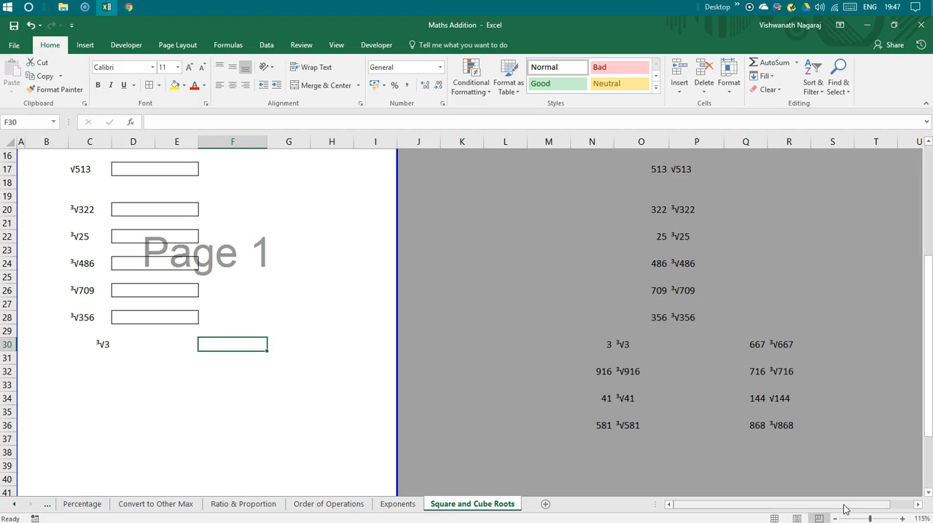
pyautogui.press('Right')
pyautogui.press('Right')
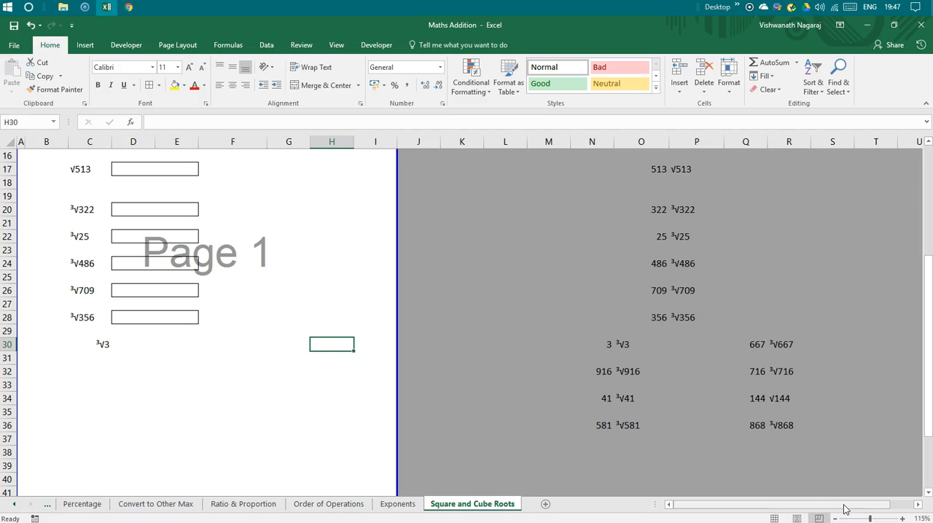
pyautogui.press('Left')
pyautogui.press('Left')
pyautogui.write('+')
pyautogui.press('Right')
pyautogui.press('Right')
pyautogui.press('Right')
pyautogui.press('Right')
pyautogui.press('Right')
pyautogui.press('Right')
pyautogui.press('Right')
pyautogui.press('Right')
pyautogui.press('Right')
pyautogui.press('Right')
pyautogui.press('Right')
pyautogui.press('Right')
pyautogui.press('Right')
pyautogui.press('Right')
pyautogui.press('Right')
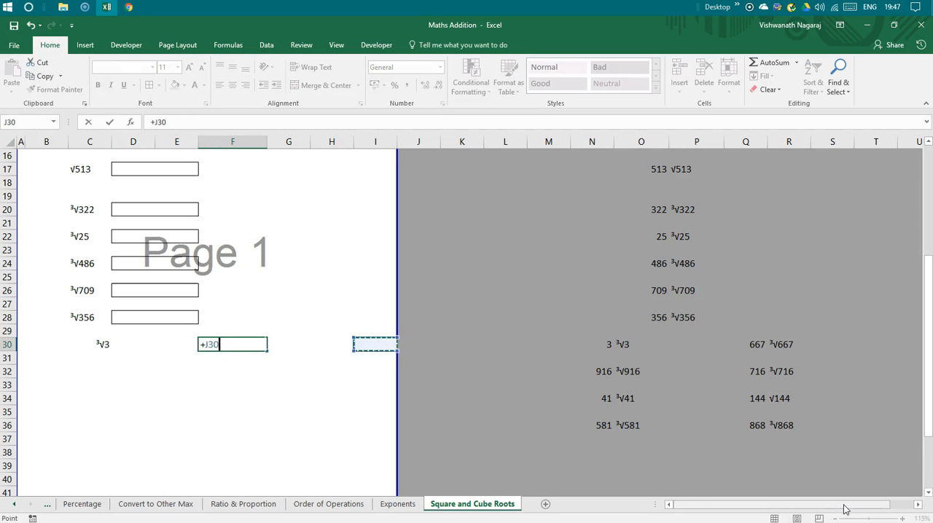
pyautogui.press('Left')
pyautogui.press('Left')
pyautogui.press('Left')
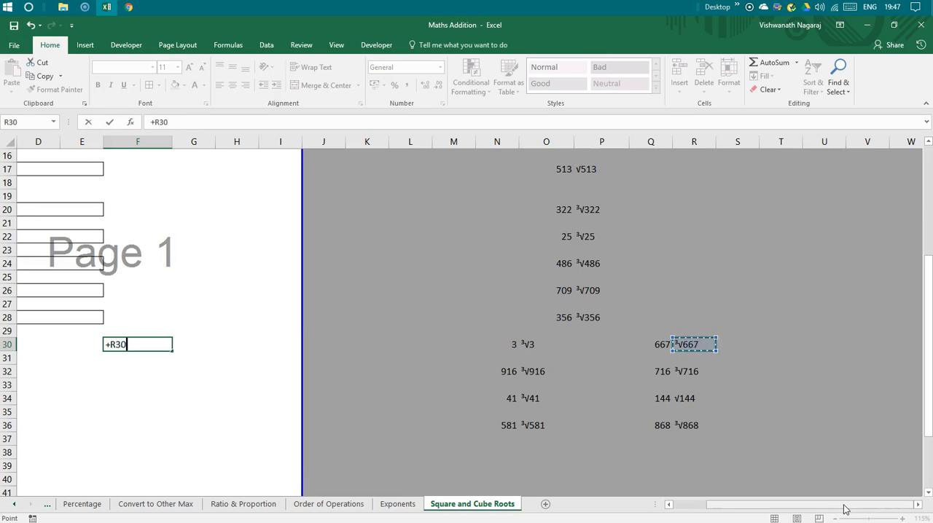
pyautogui.press('Return')
# Place the second expression in G30 and give both row 30 expressions bordered answer boxes in D30:E30 and H30:I30.
pyautogui.press('Home')
pyautogui.press('Up')
pyautogui.press('Right')
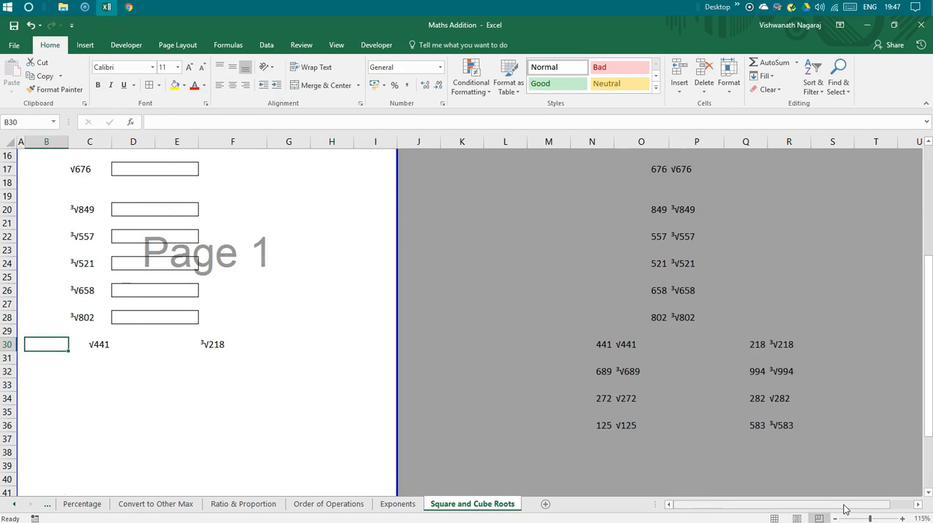
pyautogui.press('Right')
pyautogui.press('Right')
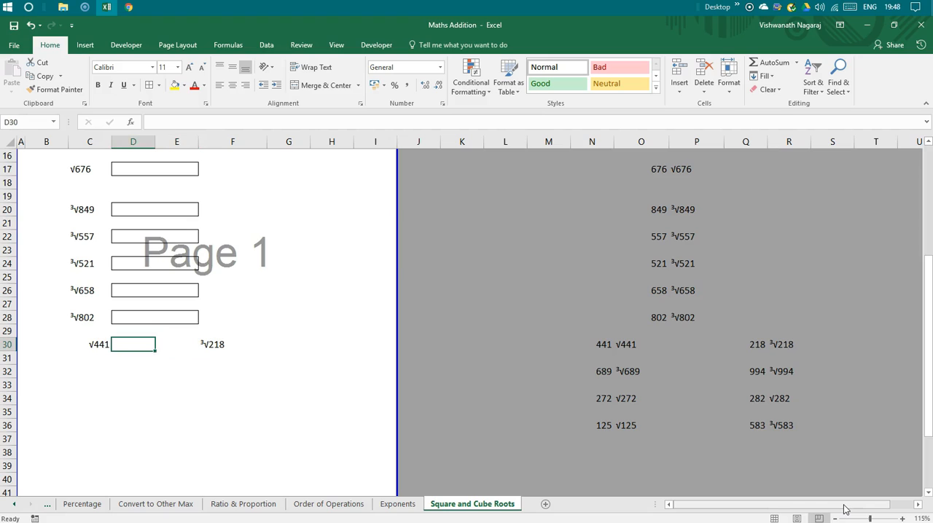
pyautogui.press('Left')
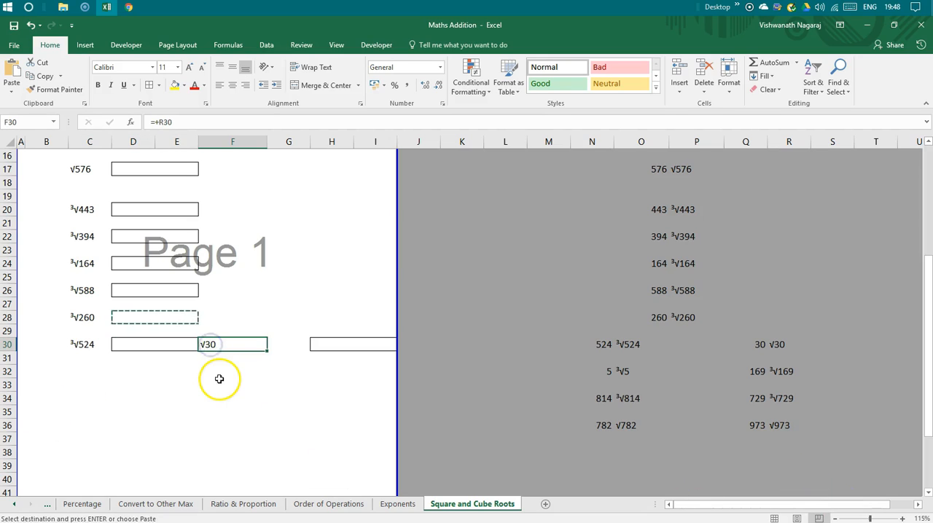
pyautogui.hotkey('ctrl', 'c')
pyautogui.moveTo(245, 349); pyautogui.dragTo(273, 350)
pyautogui.click(299, 423)
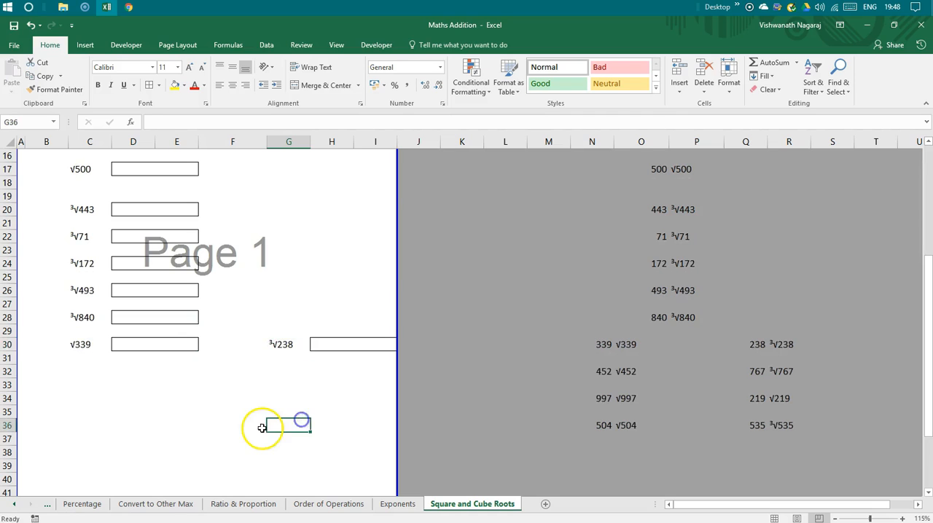
# Copy the row 30 expressions and answer boxes in C30:I30 to rows 32, 34 and 36.
pyautogui.scroll(-1, 141, 465)
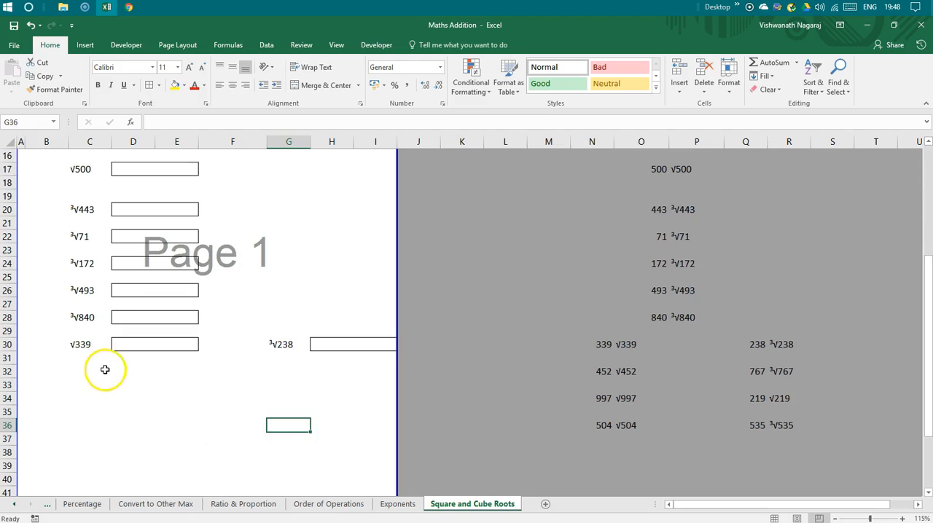
pyautogui.click(105, 370)
pyautogui.moveTo(75, 344); pyautogui.dragTo(340, 343)
pyautogui.hotkey('ctrl', 'c')
pyautogui.press('Down')
pyautogui.press('Down')
pyautogui.hotkey('ctrl', 'v')
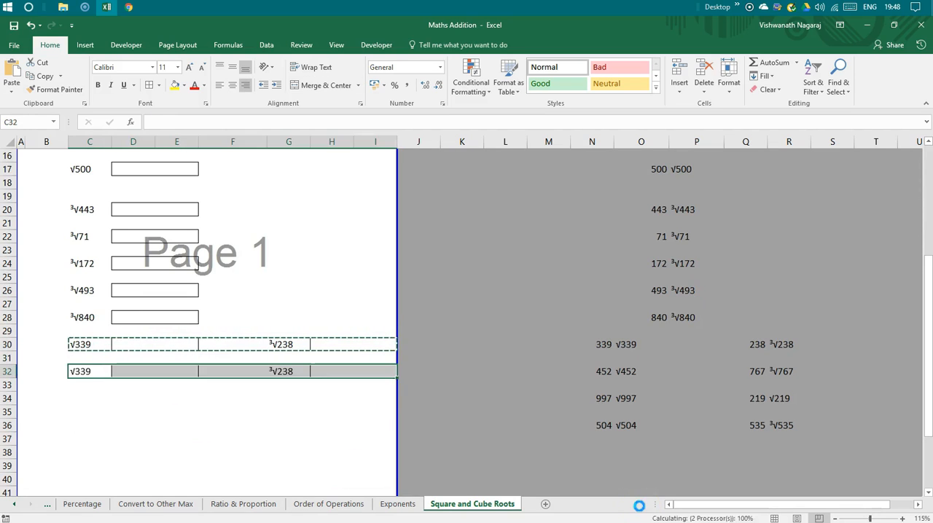
pyautogui.hotkey('ctrl', 'z')
pyautogui.press('Down')
pyautogui.press('Down')
pyautogui.hotkey('ctrl', 'v')
pyautogui.hotkey('ctrl', 'z')
pyautogui.press('Down')
pyautogui.press('Down')
pyautogui.hotkey('ctrl', 'v')
pyautogui.press('Down')
pyautogui.press('Down')
pyautogui.press('Down')
pyautogui.press('Down')
pyautogui.press('Down')
pyautogui.press('Down')
pyautogui.press('Down')
pyautogui.press('Down')
pyautogui.press('Down')
pyautogui.press('Down')
pyautogui.press('Down')
pyautogui.press('Down')
pyautogui.press('Down')
pyautogui.press('Down')
pyautogui.press('Down')
pyautogui.press('Down')
pyautogui.press('Down')
pyautogui.press('Down')
pyautogui.press('Down')
pyautogui.press('Down')
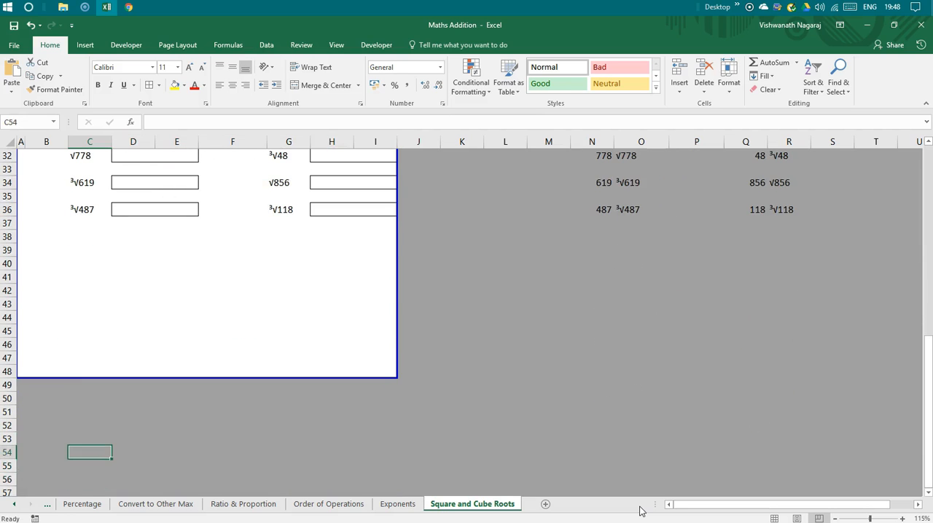
pyautogui.press('Escape')
pyautogui.press('Up')
pyautogui.press('Up')
pyautogui.press('Up')
pyautogui.press('Up')
pyautogui.press('Up')
pyautogui.press('Up')
pyautogui.press('Up')
pyautogui.press('Up')
pyautogui.press('Up')
pyautogui.press('Up')
pyautogui.press('Up')
pyautogui.press('Up')
pyautogui.press('Up')
pyautogui.press('Up')
pyautogui.press('Up')
pyautogui.press('Up')
pyautogui.press('Up')
pyautogui.press('Up')
pyautogui.press('Up')
pyautogui.press('Up')
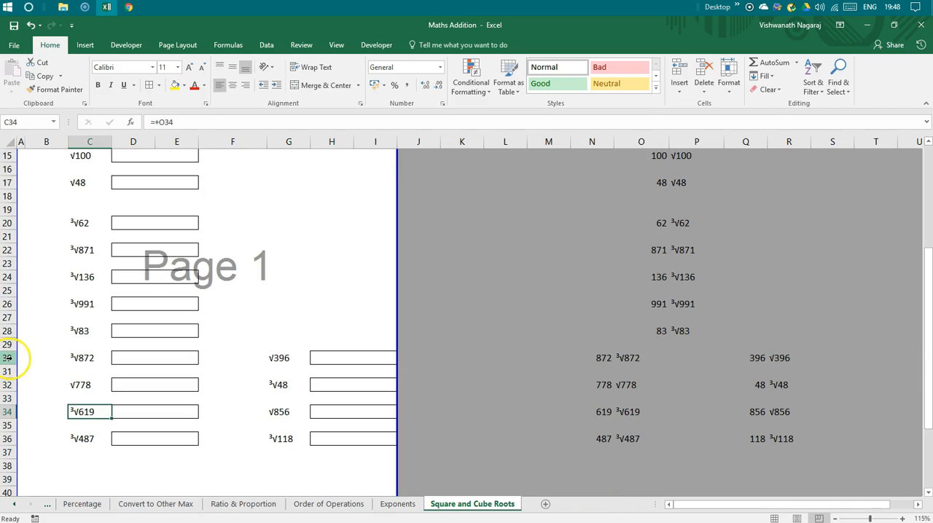
# Insert a blank row at row 30 to separate the mixed root expressions from the cube root list.
pyautogui.rightClick(7, 357)
pyautogui.click(46, 193)
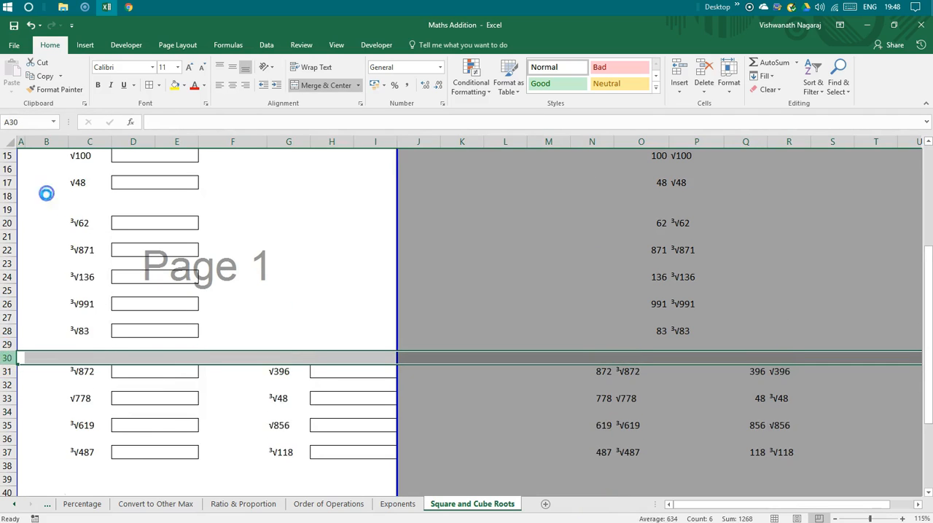
pyautogui.click(168, 437)
# Recalculate the sheet to generate a new set of random root expressions.
pyautogui.scroll(-1, 173, 454)
pyautogui.click(168, 413)
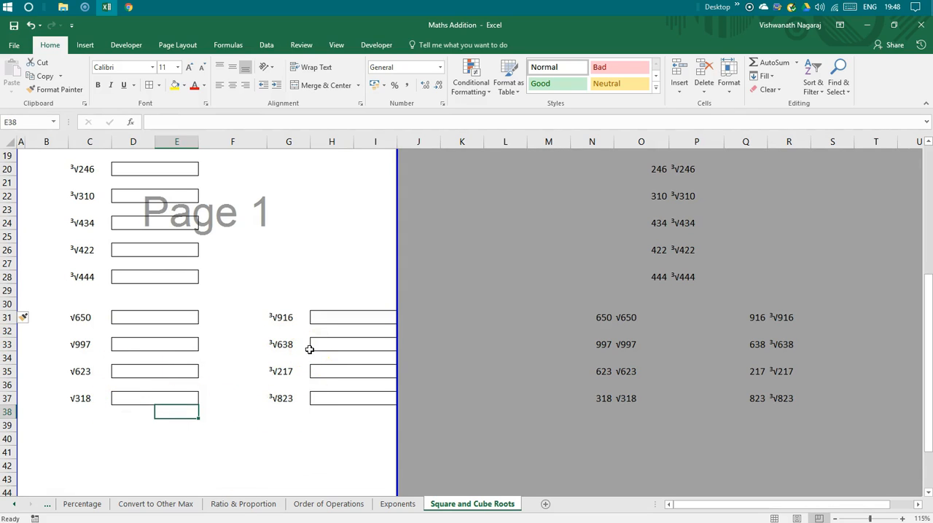
pyautogui.press('F9')
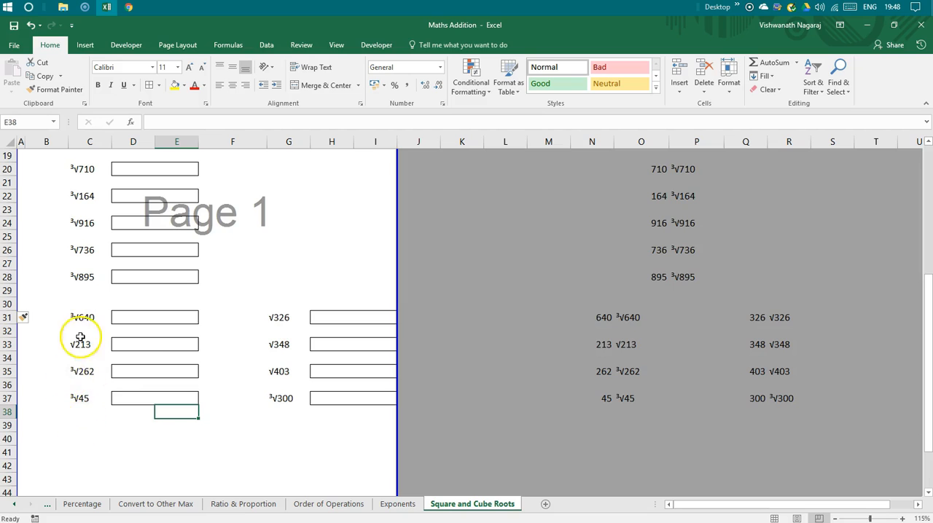
# Increase the row height of the square root rows 9–17 and the cube root rows 20–28.
pyautogui.scroll(4, 116, 342)
pyautogui.scroll(2, 131, 233)
pyautogui.scroll(-2, 133, 267)
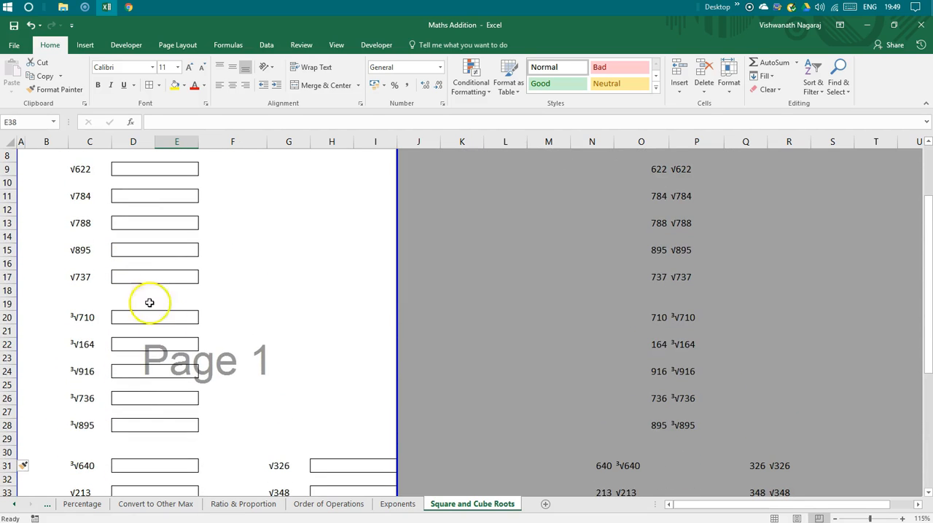
pyautogui.moveTo(8, 202); pyautogui.dragTo(10, 308)
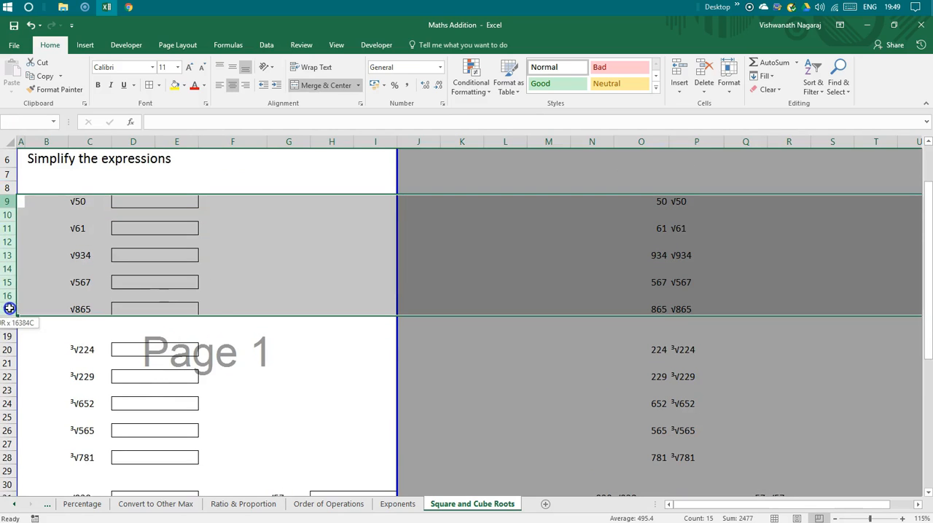
pyautogui.moveTo(16, 234); pyautogui.dragTo(7, 363)
pyautogui.scroll(-3, 27, 358)
pyautogui.moveTo(5, 316); pyautogui.dragTo(6, 320)
pyautogui.scroll(-4, 92, 379)
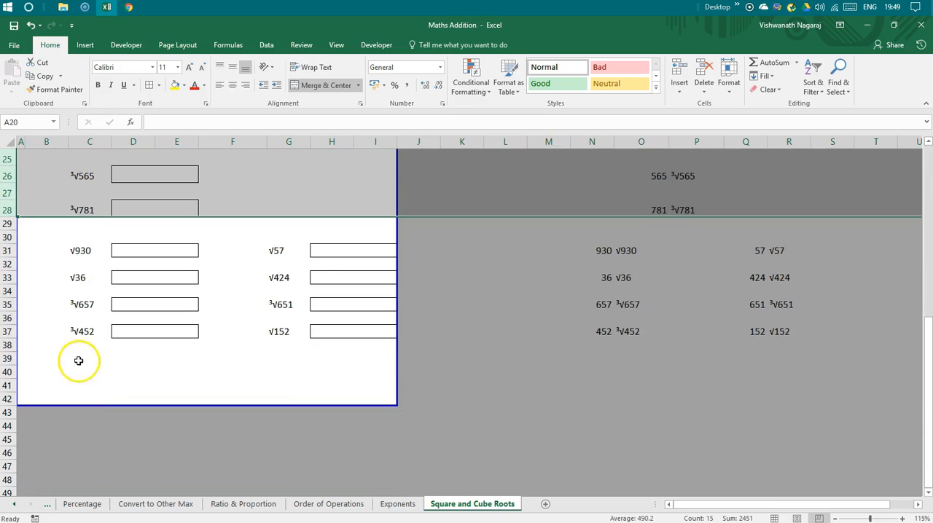
# Increase the height of the mixed root rows 31–37 and pull the page's lower boundary up to row 40.
pyautogui.moveTo(8, 250); pyautogui.dragTo(18, 331)
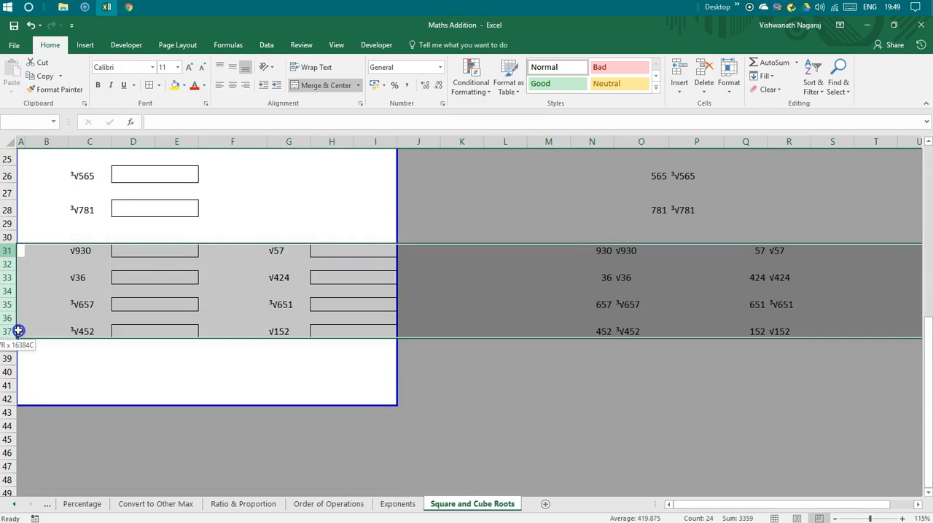
pyautogui.moveTo(15, 297); pyautogui.dragTo(15, 317)
pyautogui.scroll(-2, 154, 380)
pyautogui.moveTo(195, 348); pyautogui.dragTo(197, 317)
pyautogui.click(198, 365)
pyautogui.scroll(2, 195, 365)
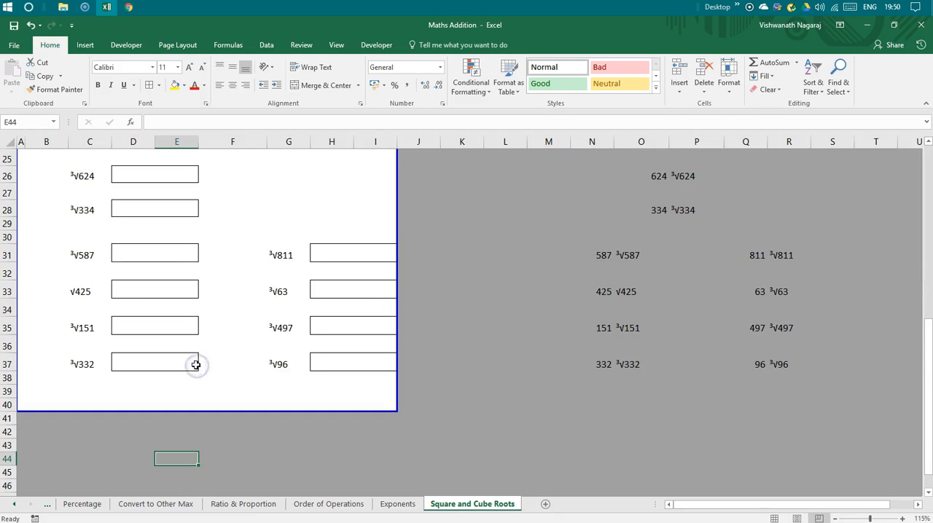
# Check the worksheet's page layout in the print preview and return to the sheet.
pyautogui.click(9, 45)
pyautogui.click(22, 183)
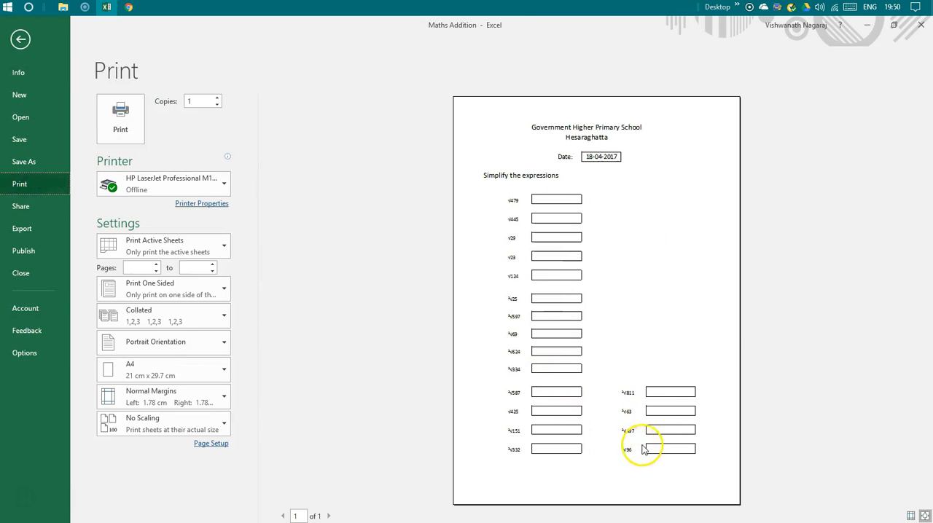
pyautogui.press('Escape')
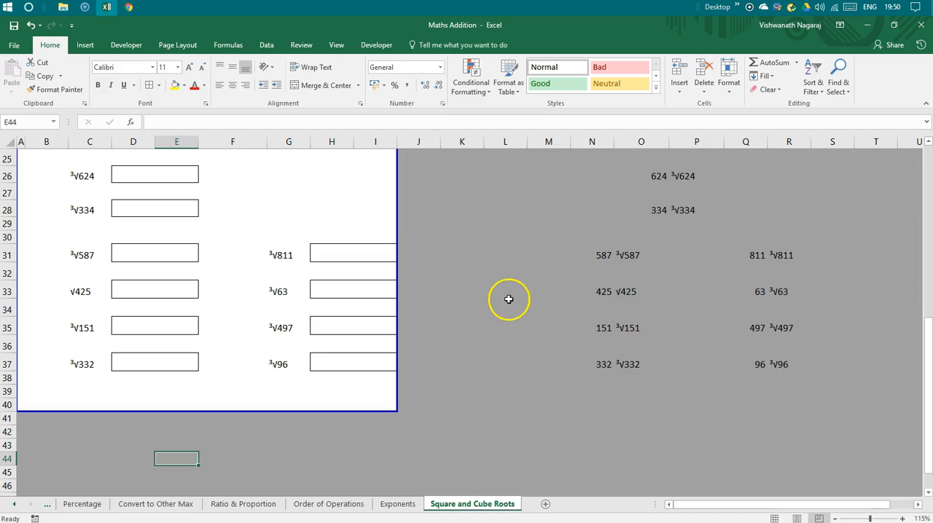
# Delete the four blank rows between the square root expressions so they sit in consecutive rows 9–13.
pyautogui.scroll(6, 443, 317)
pyautogui.rightClick(8, 226)
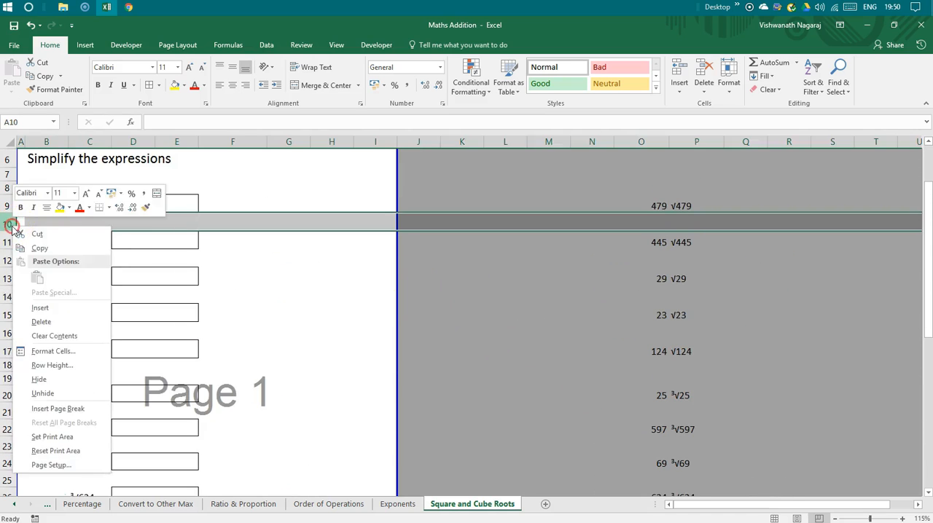
pyautogui.click(45, 321)
pyautogui.rightClick(15, 246)
pyautogui.press('d')
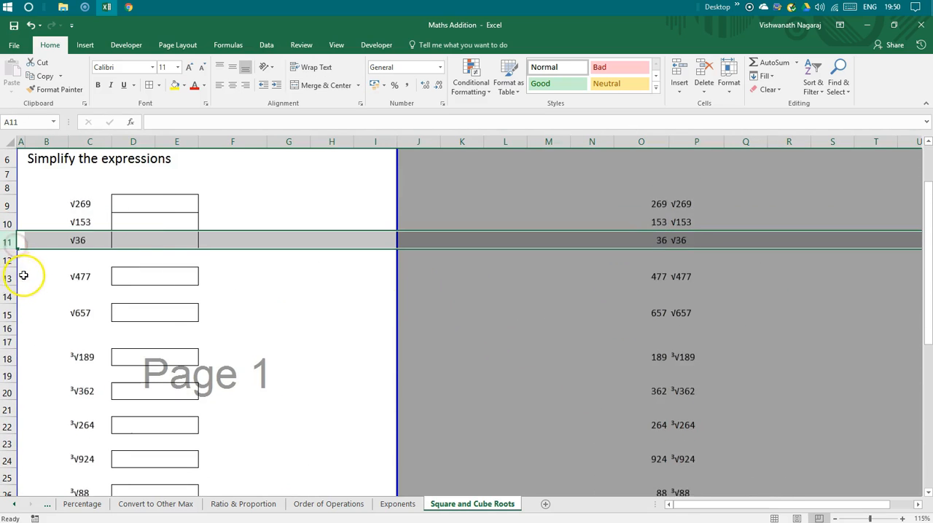
pyautogui.rightClick(10, 263)
pyautogui.press('d')
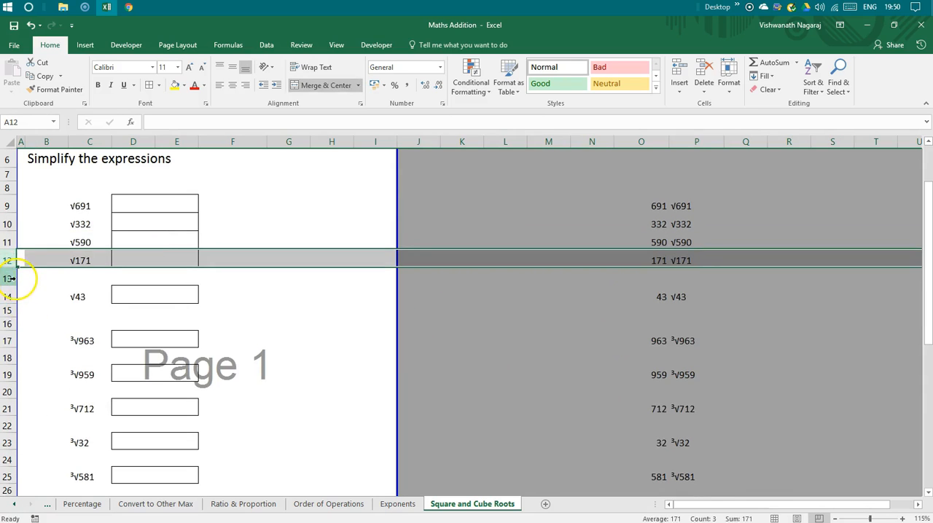
pyautogui.rightClick(10, 279)
pyautogui.press('d')
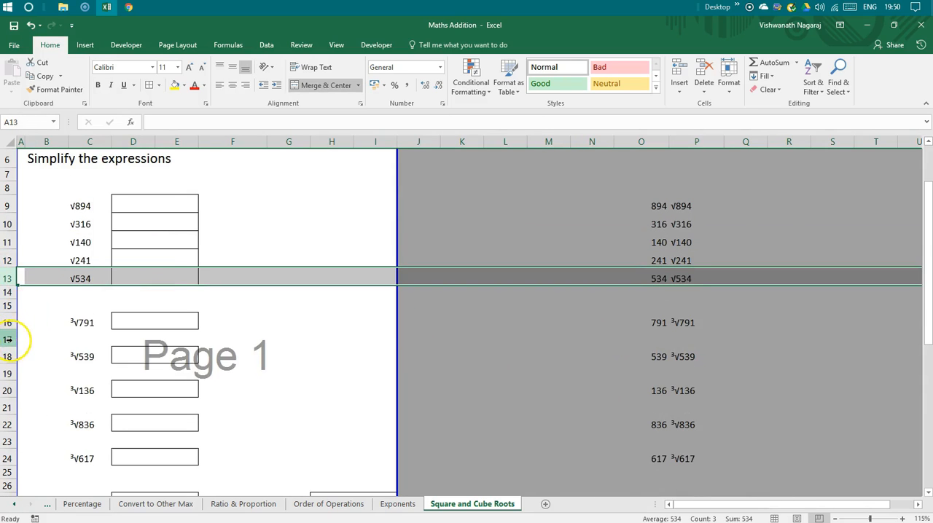
# Delete the four blank rows between the cube root expressions so they sit in consecutive rows 16–20.
pyautogui.rightClick(9, 340)
pyautogui.press('d')
pyautogui.rightClick(10, 357)
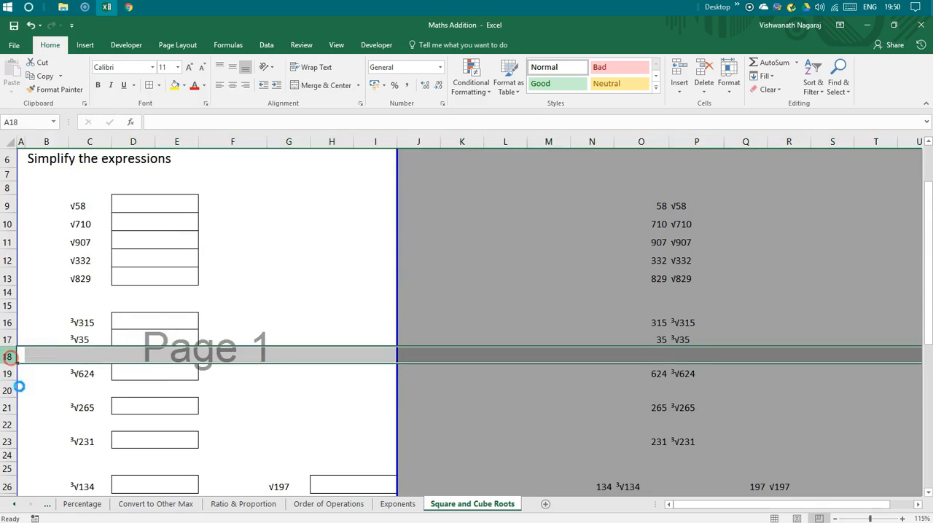
pyautogui.press('d')
pyautogui.rightClick(12, 373)
pyautogui.press('d')
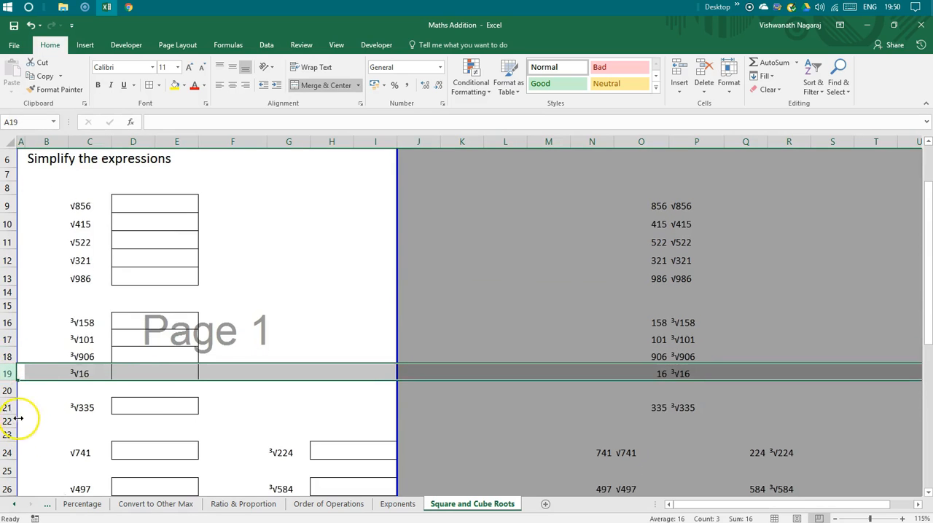
pyautogui.rightClick(8, 390)
pyautogui.press('d')
pyautogui.scroll(-4, 145, 461)
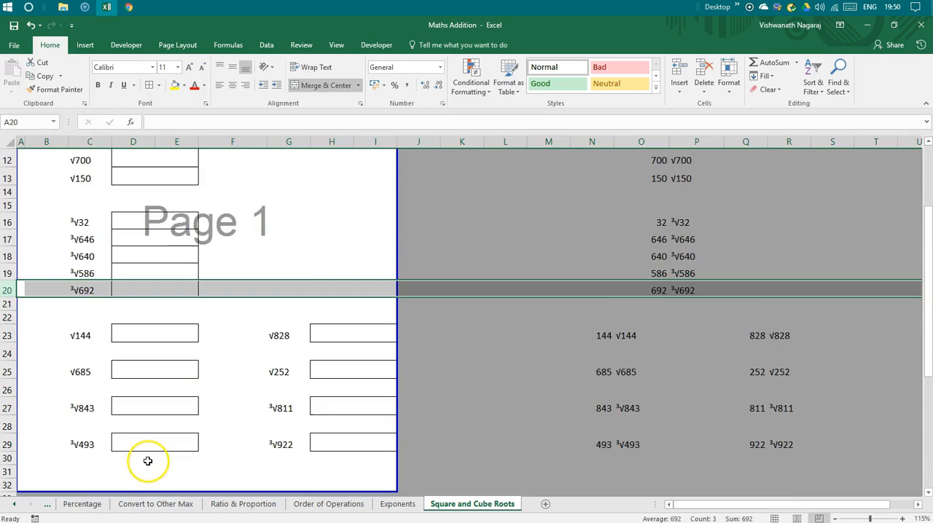
pyautogui.scroll(2, 127, 425)
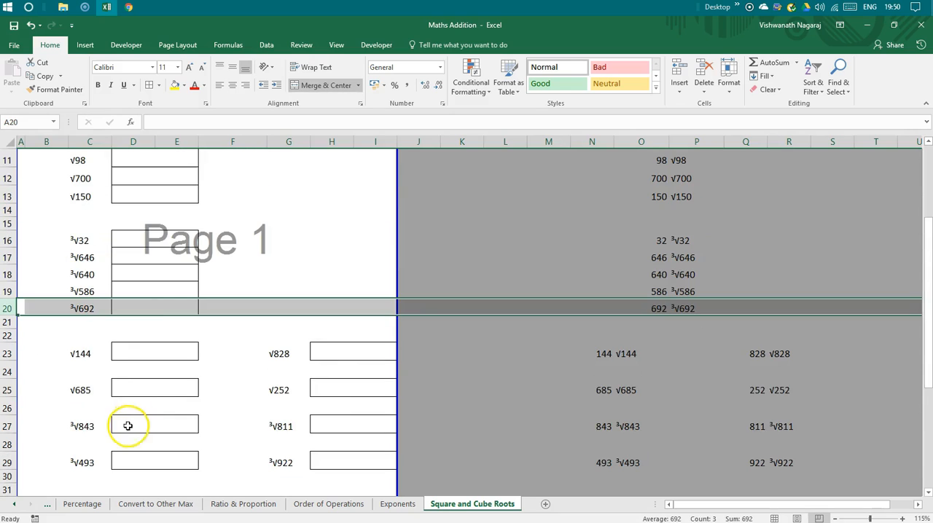
pyautogui.click(144, 312)
pyautogui.scroll(4, 309, 444)
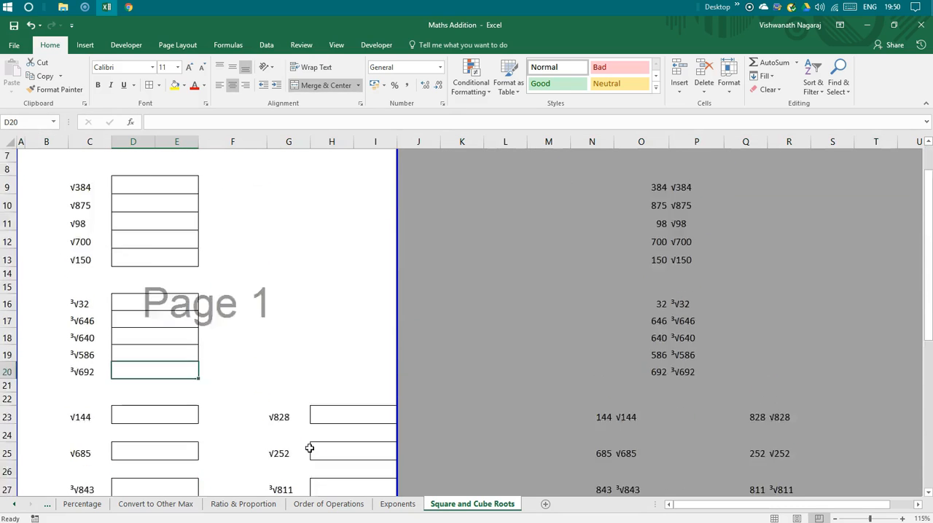
pyautogui.scroll(-5, 309, 448)
pyautogui.scroll(1, 308, 448)
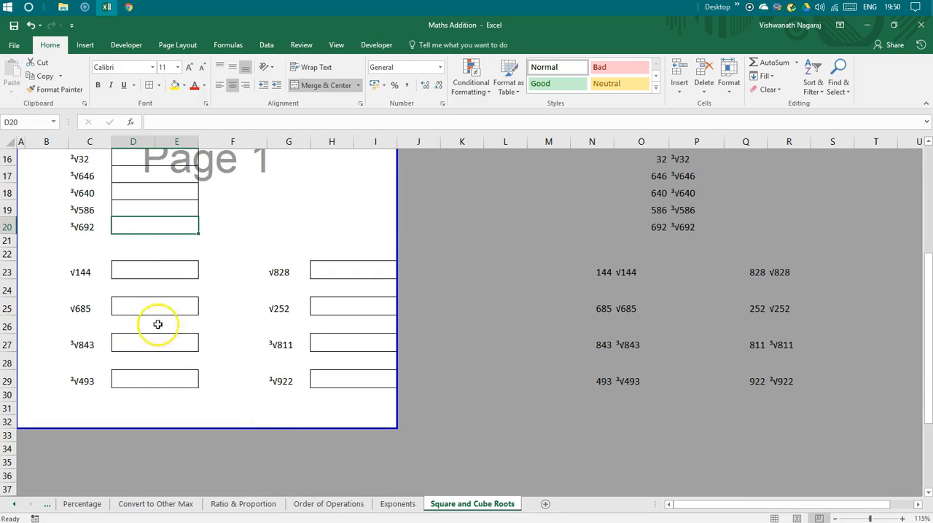
# Try to move the second set of mixed root expressions and answer boxes in G23:I29 over to start in column F.
pyautogui.click(224, 272)
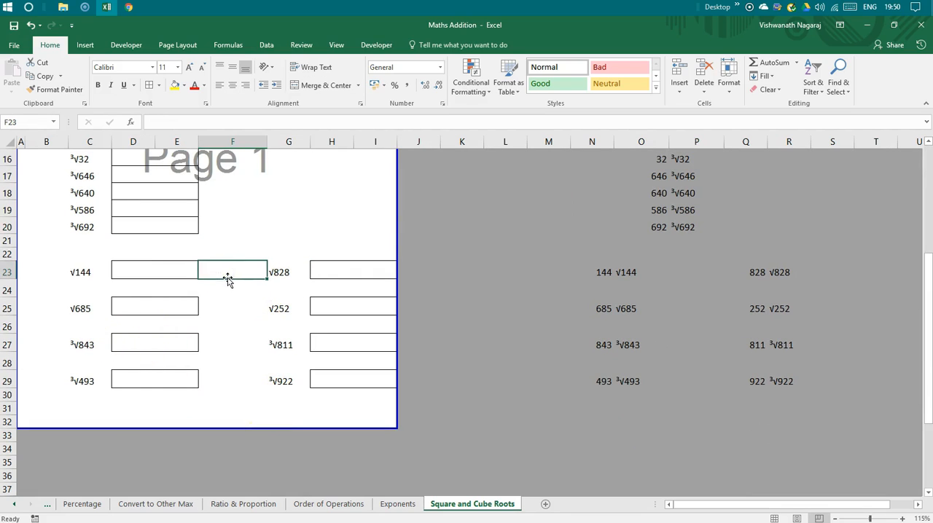
pyautogui.moveTo(277, 271); pyautogui.dragTo(348, 373)
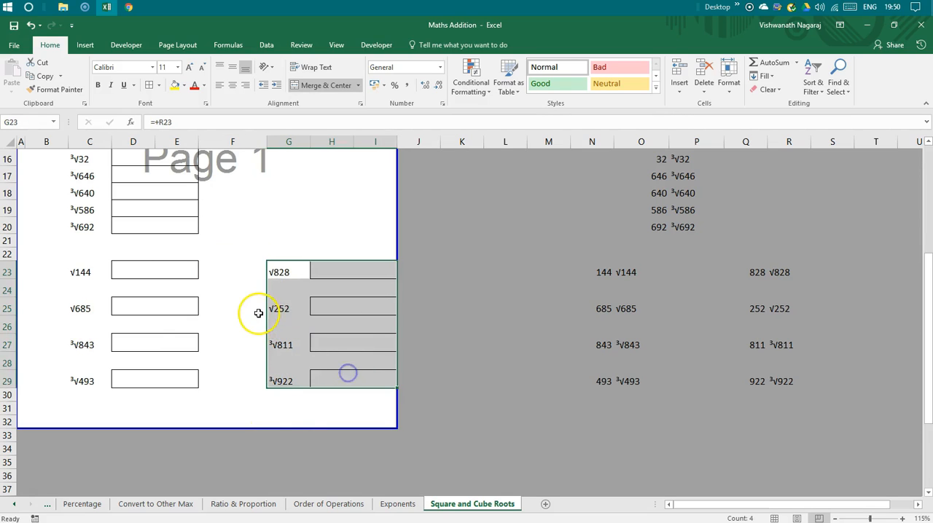
pyautogui.moveTo(267, 318); pyautogui.dragTo(254, 314)
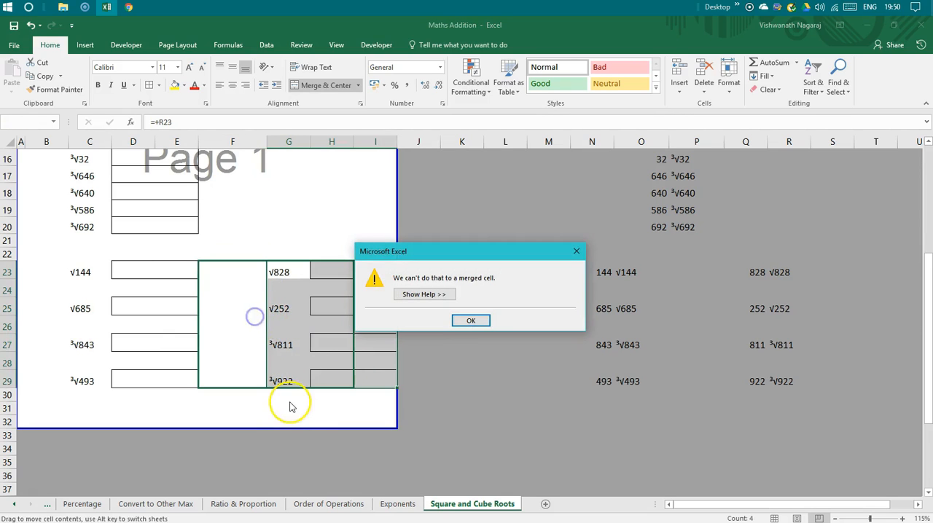
pyautogui.click(470, 321)
# Unmerge the answer boxes in H23:I29 and move the block G23:I29 to F23:H29.
pyautogui.moveTo(324, 266); pyautogui.dragTo(340, 383)
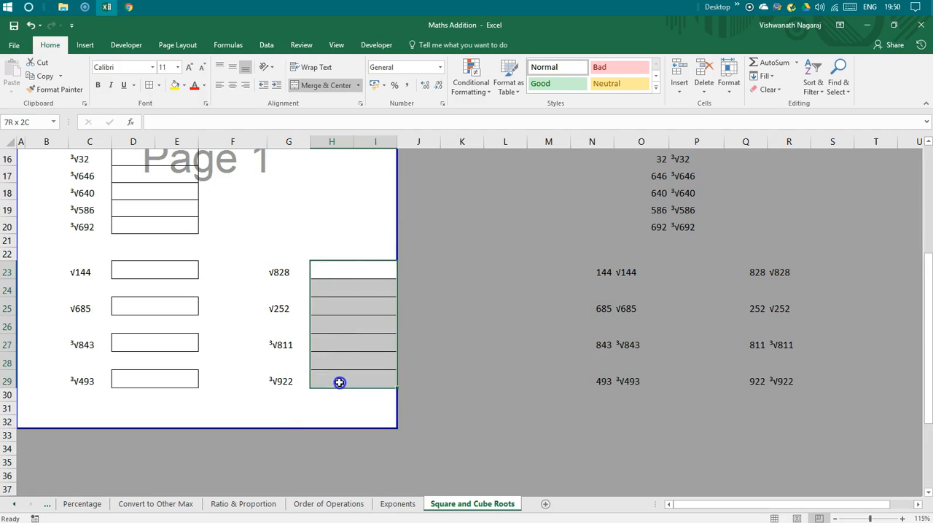
pyautogui.click(329, 93)
pyautogui.moveTo(281, 269); pyautogui.dragTo(372, 385)
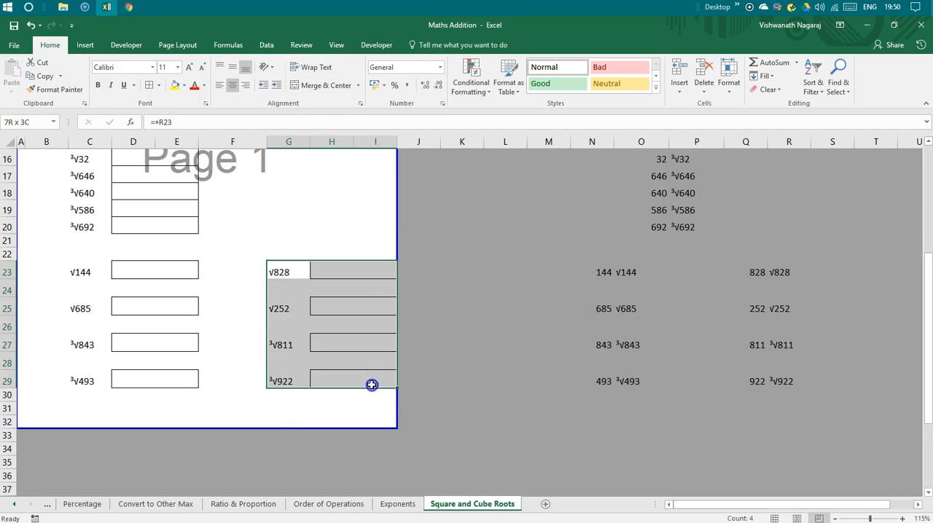
pyautogui.moveTo(302, 262); pyautogui.dragTo(246, 374)
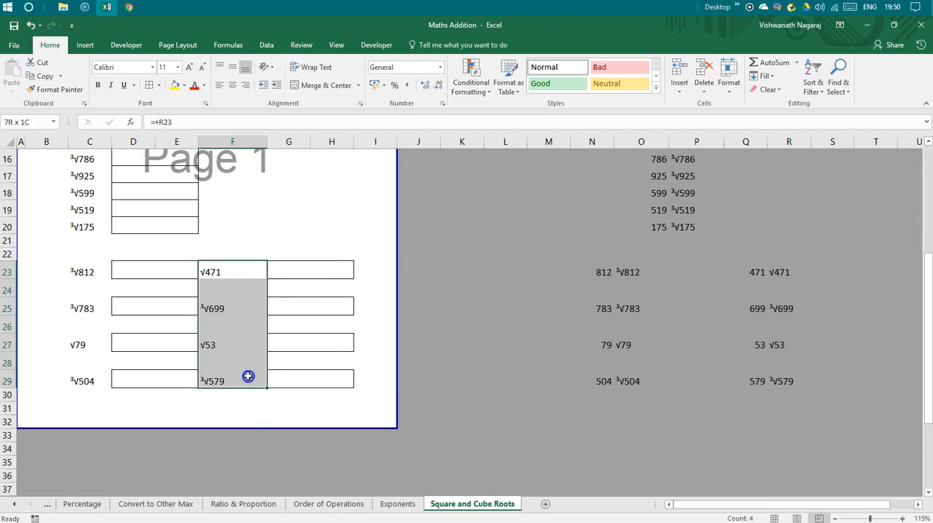
# Right-align the mixed root expressions in F23:F29 and C23:C29.
pyautogui.click(246, 86)
pyautogui.click(314, 285)
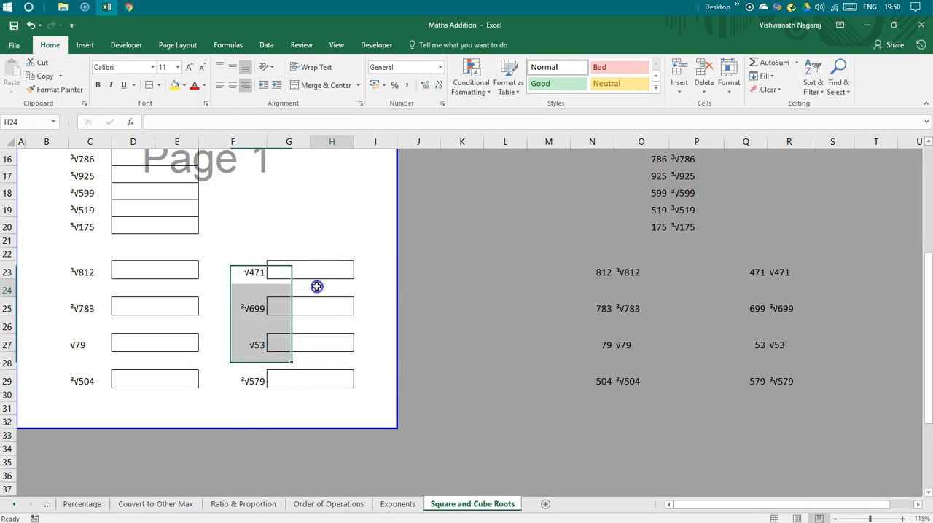
pyautogui.moveTo(98, 271); pyautogui.dragTo(94, 380)
pyautogui.click(249, 87)
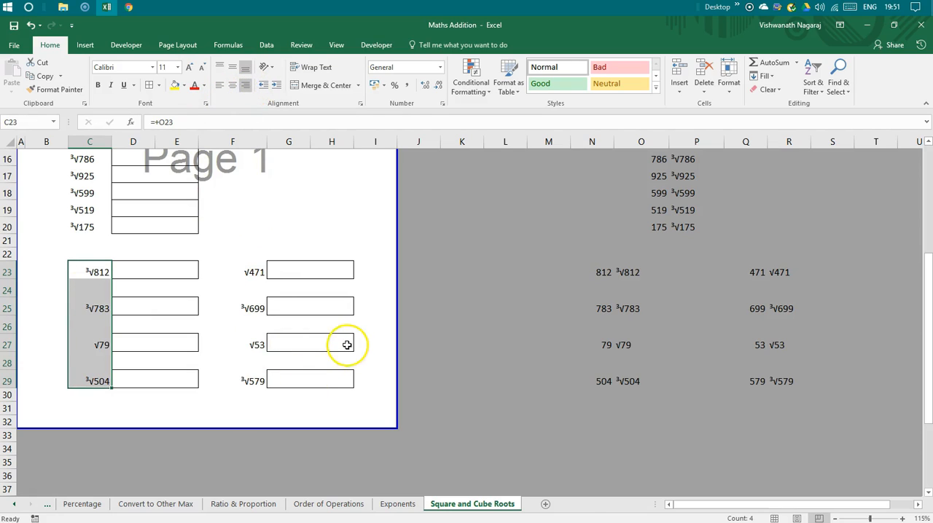
pyautogui.click(329, 379)
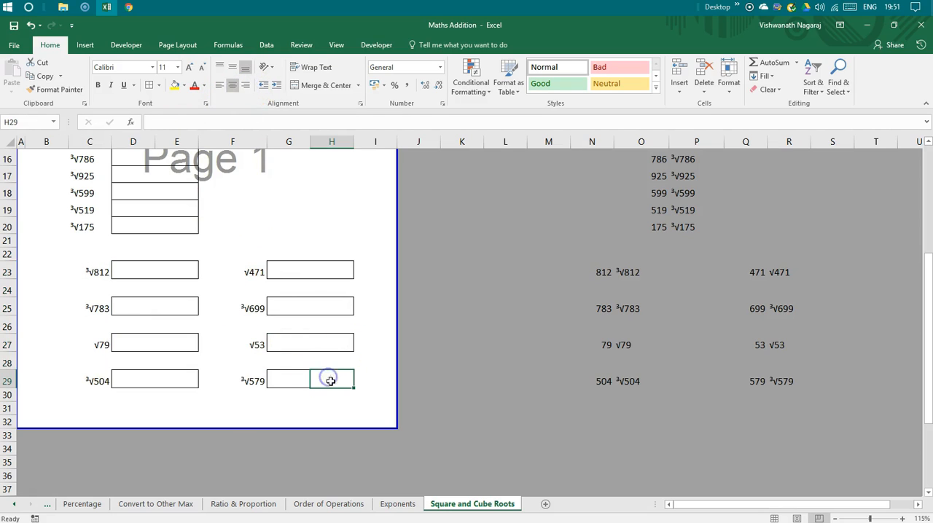
# Copy the merged answer box D23:E23 onto the boxes starting at G23, G25, G27 and G29.
pyautogui.click(285, 272)
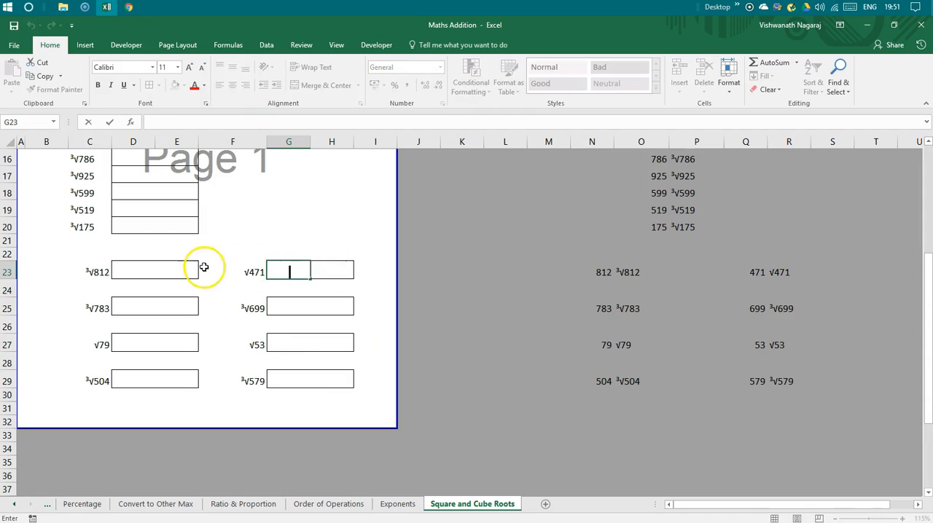
pyautogui.click(179, 269)
pyautogui.hotkey('ctrl', 'c')
pyautogui.click(297, 269)
pyautogui.hotkey('ctrl', 'v')
pyautogui.click(306, 301)
pyautogui.hotkey('ctrl', 'v')
pyautogui.click(303, 347)
pyautogui.hotkey('ctrl', 'v')
pyautogui.click(308, 381)
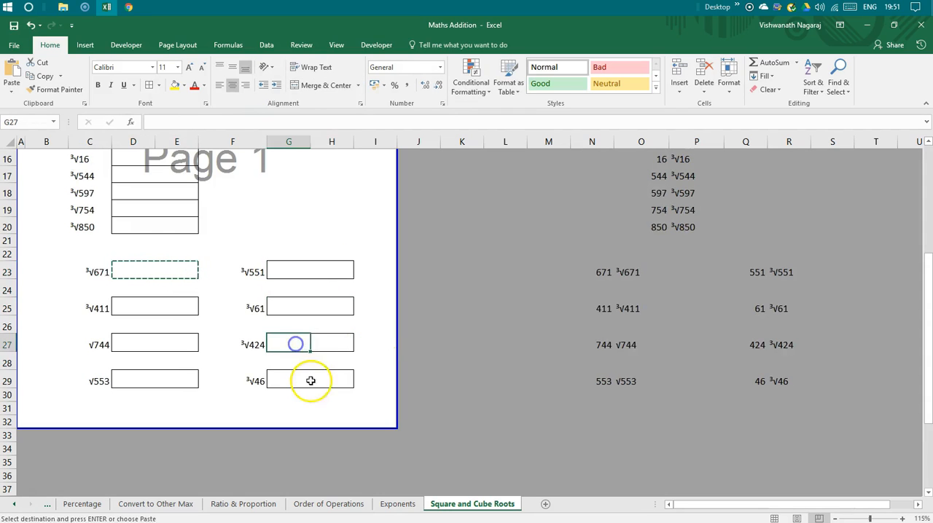
pyautogui.hotkey('ctrl', 'v')
# Hide the helper columns O through Q.
pyautogui.scroll(3, 316, 375)
pyautogui.scroll(2, 316, 375)
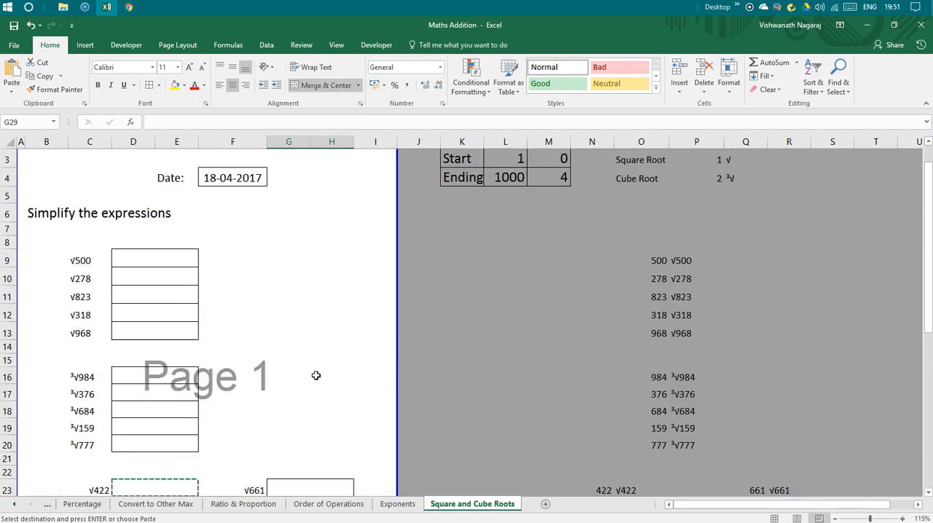
pyautogui.scroll(-2, 314, 375)
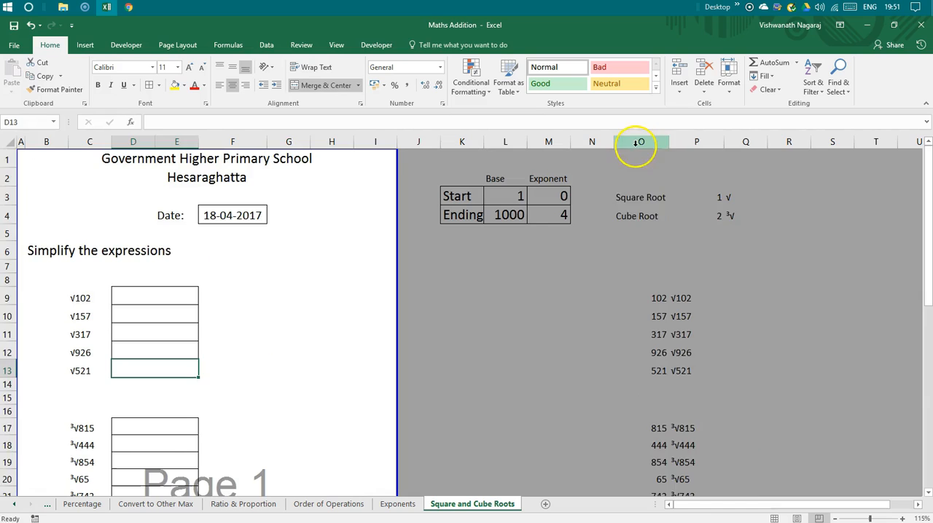
pyautogui.moveTo(636, 143); pyautogui.dragTo(740, 143)
pyautogui.rightClick(740, 144)
pyautogui.click(760, 300)
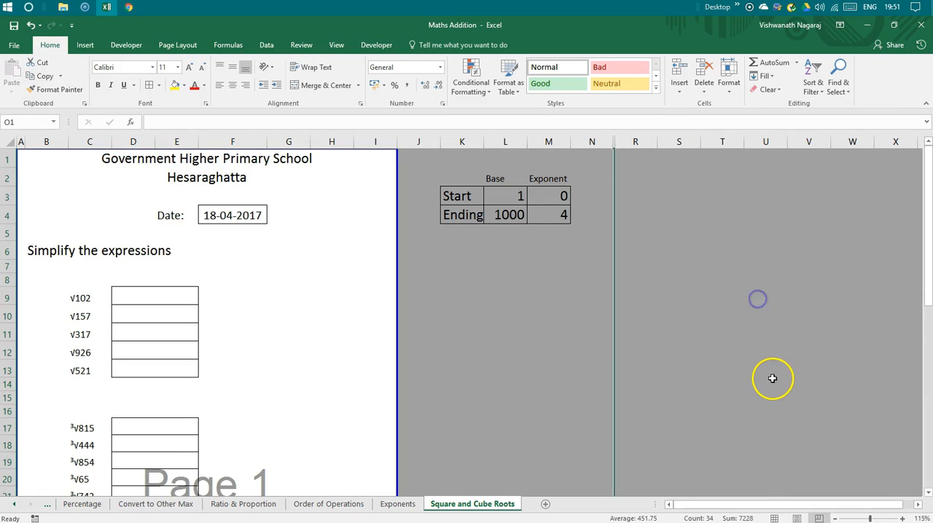
# Hide the remaining helper columns N and R that hold the mixed root numbers and expressions.
pyautogui.scroll(-6, 770, 377)
pyautogui.click(596, 373)
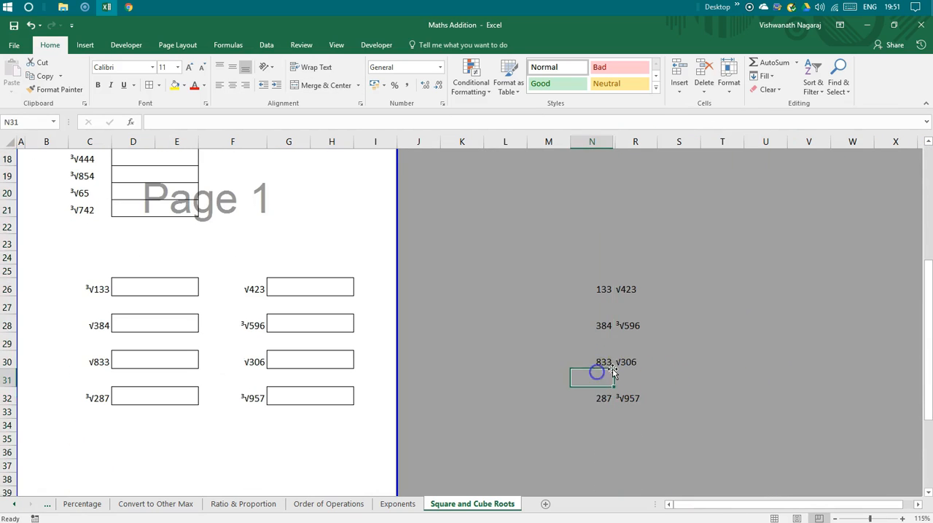
pyautogui.scroll(6, 609, 372)
pyautogui.moveTo(600, 149); pyautogui.dragTo(639, 143)
pyautogui.rightClick(639, 143)
pyautogui.click(677, 295)
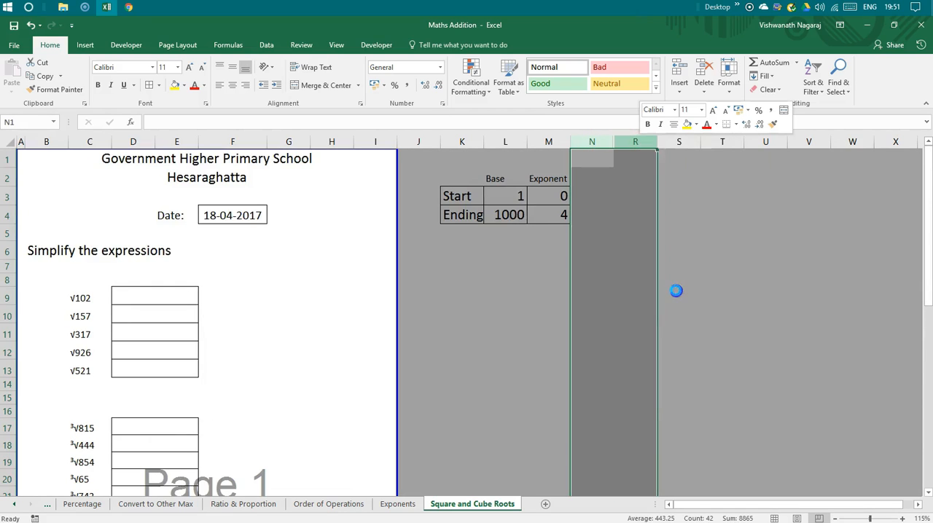
pyautogui.click(460, 356)
pyautogui.scroll(-2, 477, 356)
pyautogui.click(511, 328)
pyautogui.scroll(2, 512, 327)
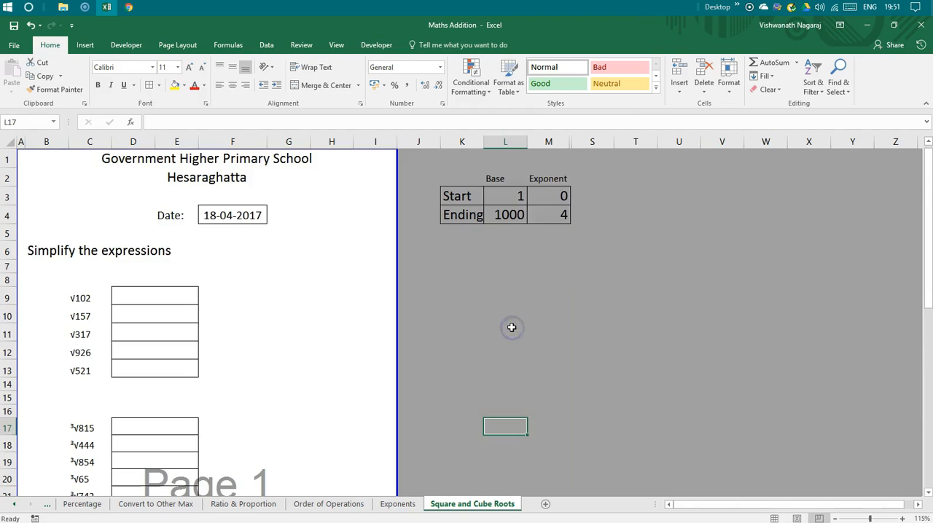
# Clear the Exponent heading and its start and ending values in M2:M4, and remove the borders from those cells.
pyautogui.click(547, 179)
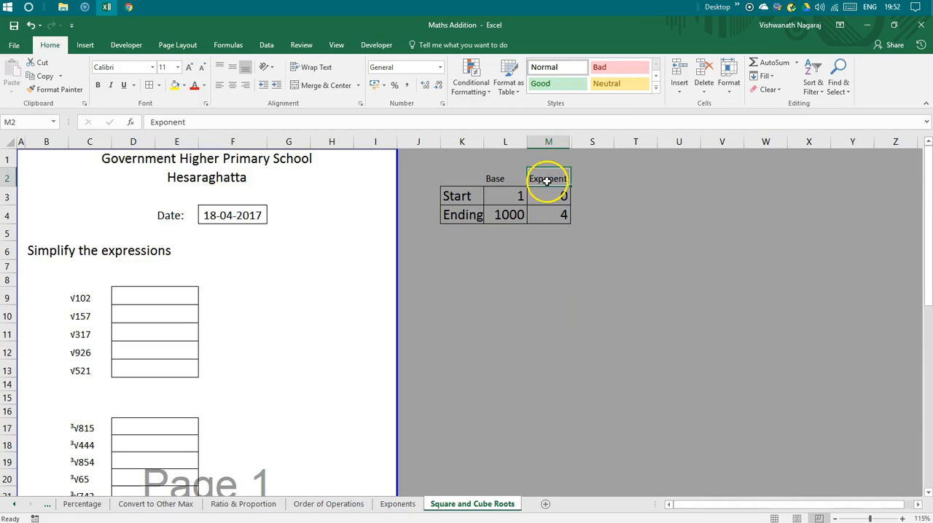
pyautogui.moveTo(548, 179); pyautogui.dragTo(546, 225)
pyautogui.click(548, 226)
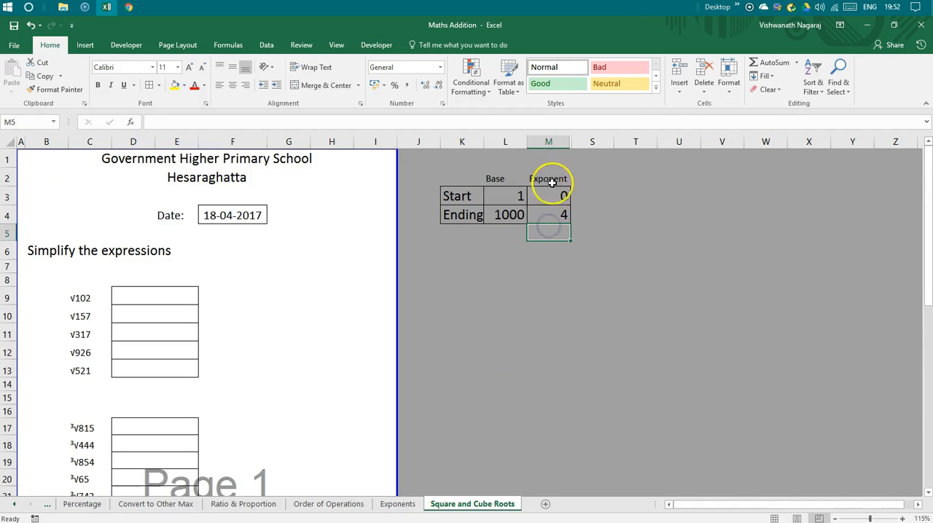
pyautogui.moveTo(552, 183); pyautogui.dragTo(549, 214)
pyautogui.rightClick(549, 215)
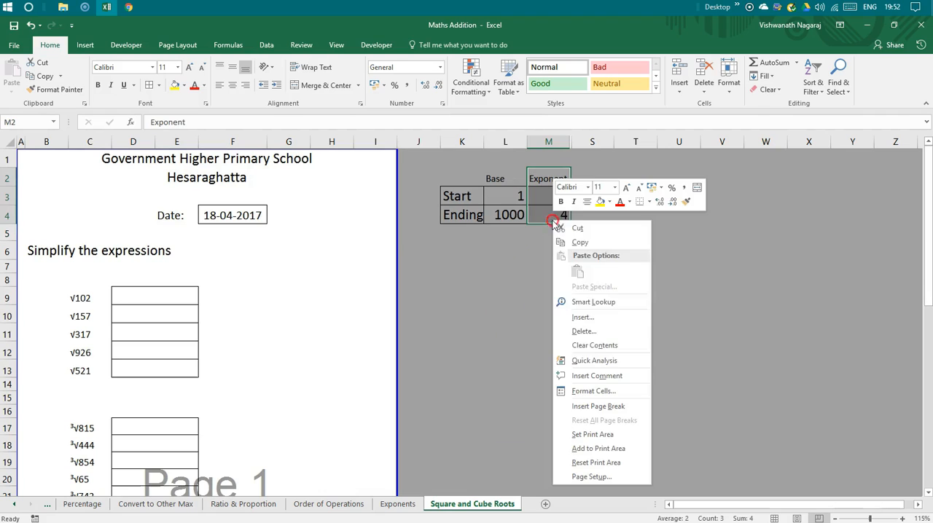
pyautogui.click(592, 345)
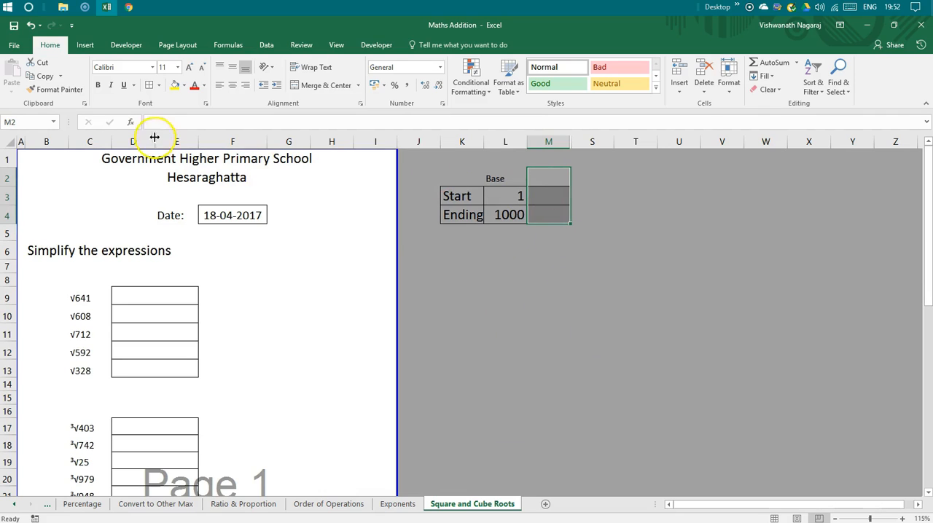
pyautogui.click(159, 86)
pyautogui.click(167, 183)
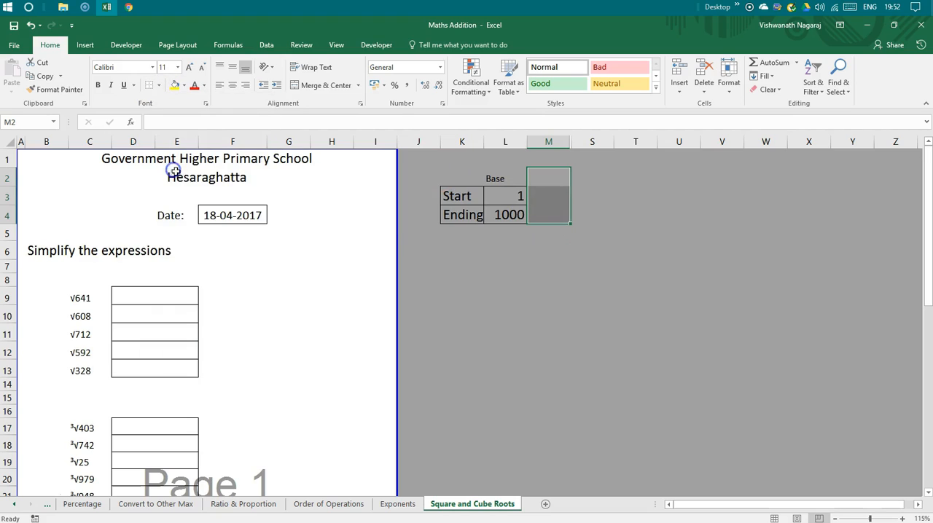
# Delete the Base heading in L2 and apply all borders to the start and ending values in L3:L4.
pyautogui.click(501, 197)
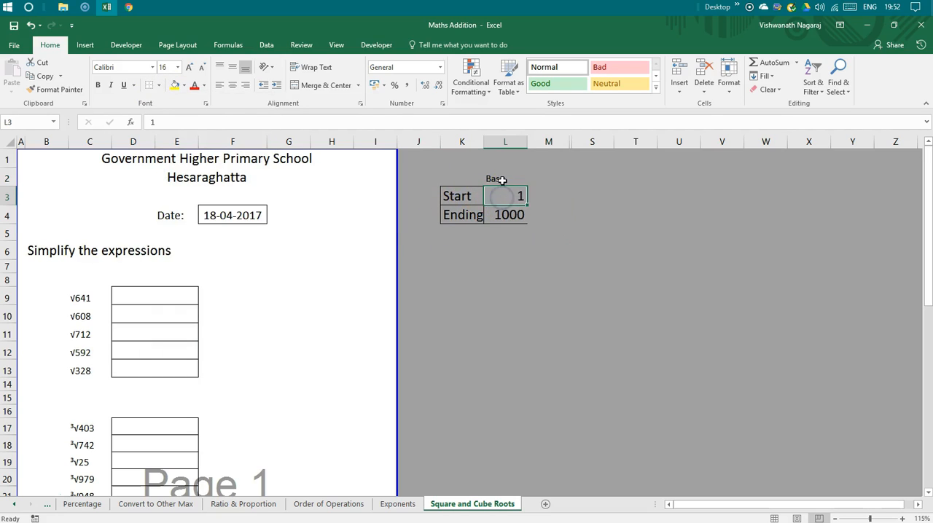
pyautogui.click(501, 180)
pyautogui.press('Delete')
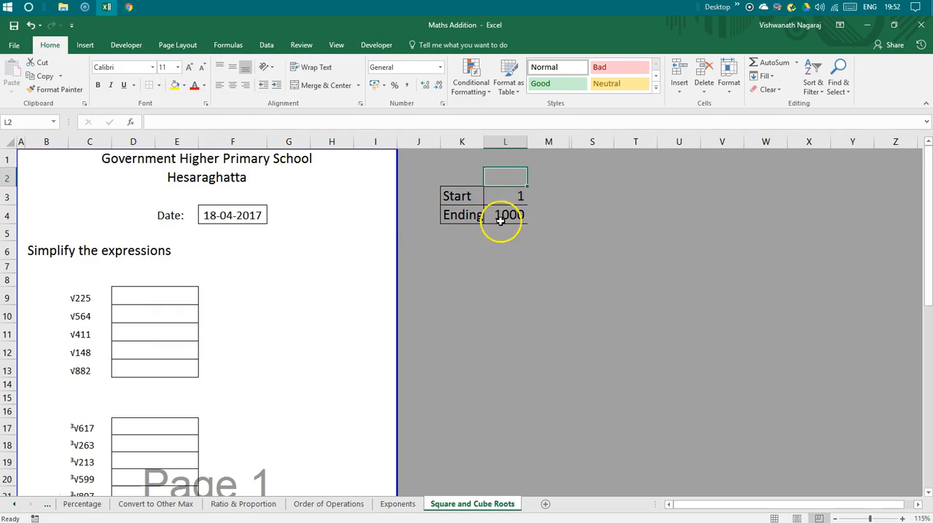
pyautogui.moveTo(500, 199); pyautogui.dragTo(499, 212)
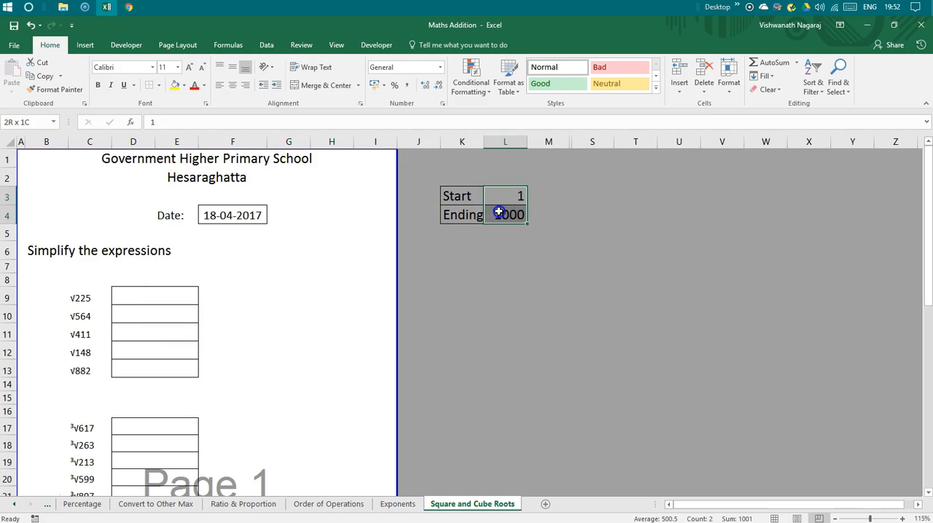
pyautogui.click(159, 85)
pyautogui.click(162, 183)
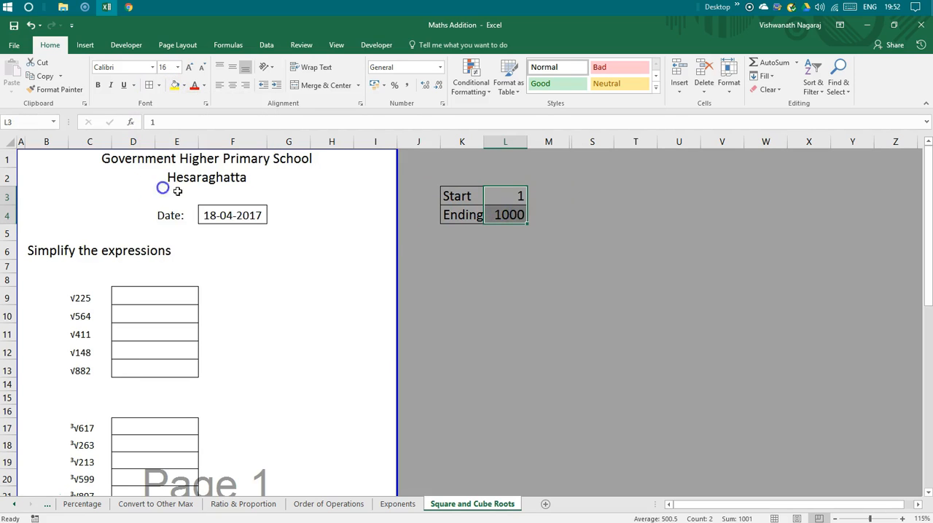
pyautogui.click(506, 209)
# Review the square root, cube root and mixed root sections with their answer boxes down the whole worksheet page.
pyautogui.scroll(-5, 279, 319)
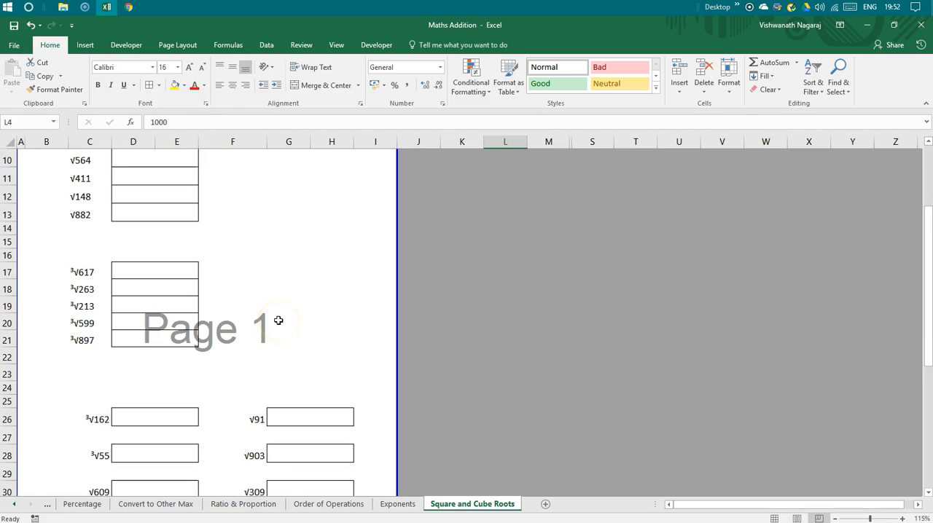
pyautogui.scroll(-2, 279, 321)
pyautogui.scroll(2, 229, 358)
pyautogui.click(162, 332)
pyautogui.scroll(-1, 265, 382)
pyautogui.scroll(2, 267, 383)
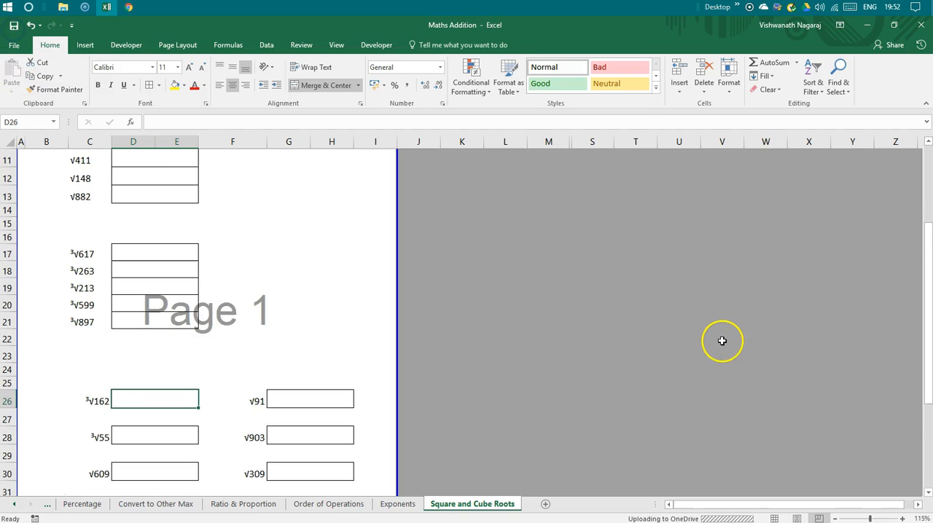
pyautogui.scroll(3, 721, 339)
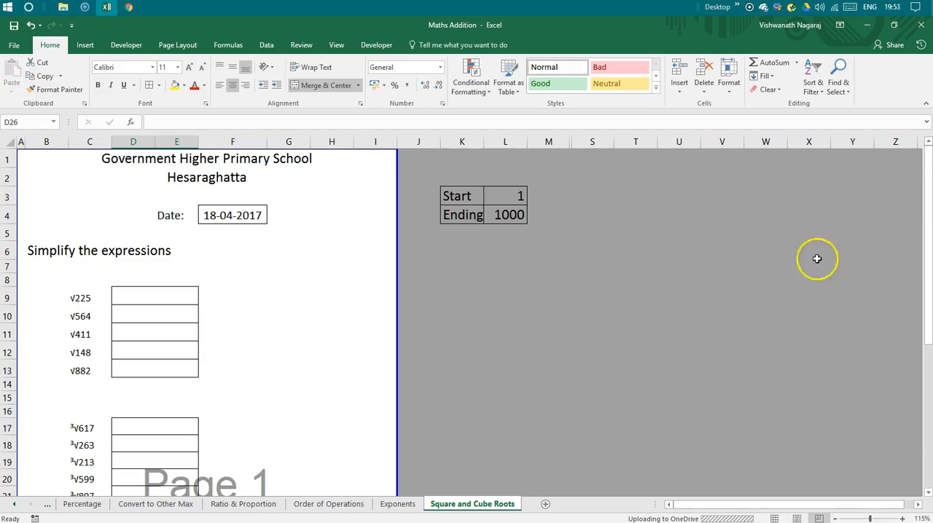